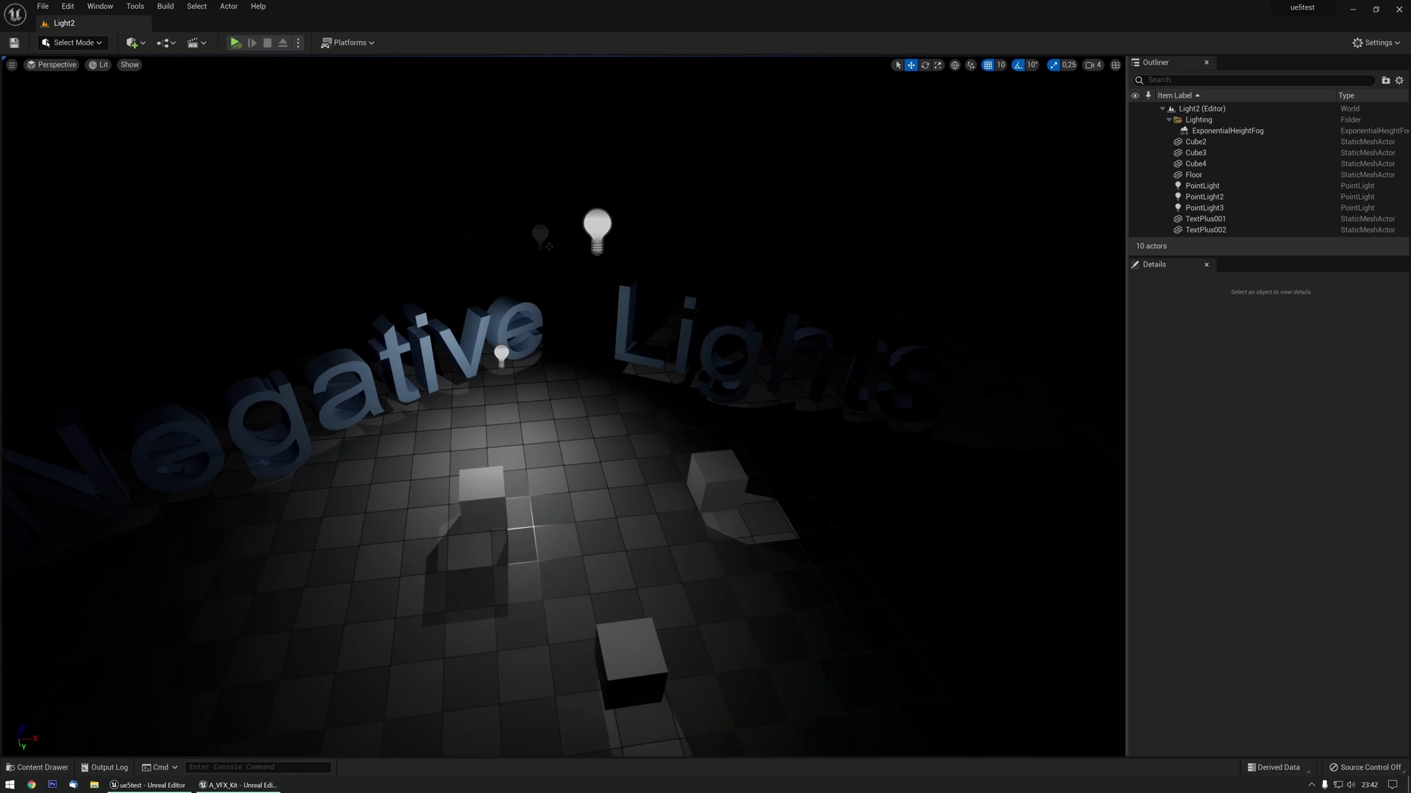
Step: Move PointLight2 from above the text to the floor area between the cubes, at about X -130, Y 790
{"action": "left_click", "coordinate": [541, 236]}
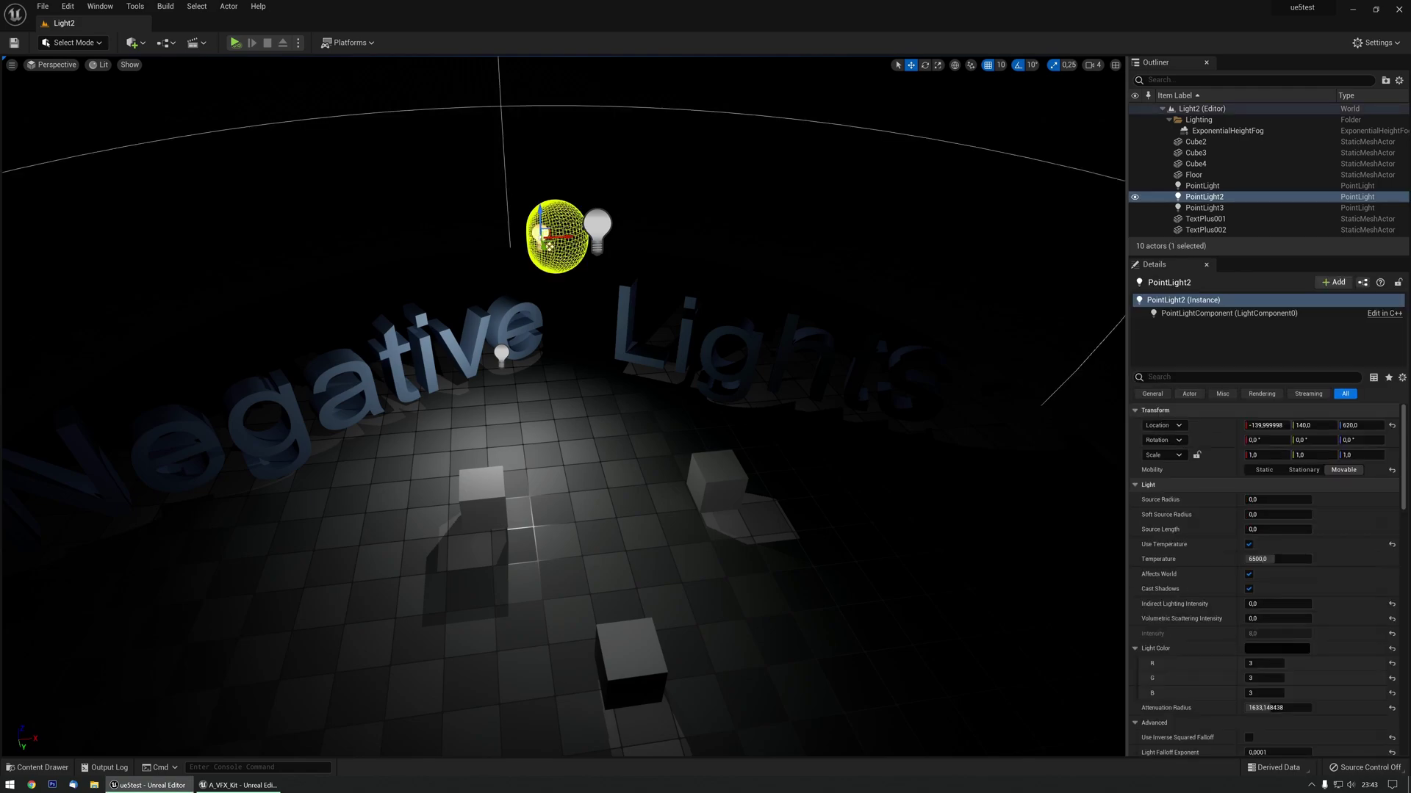
{"action": "left_click_drag", "start_coordinate": [541, 236], "coordinate": [732, 362]}
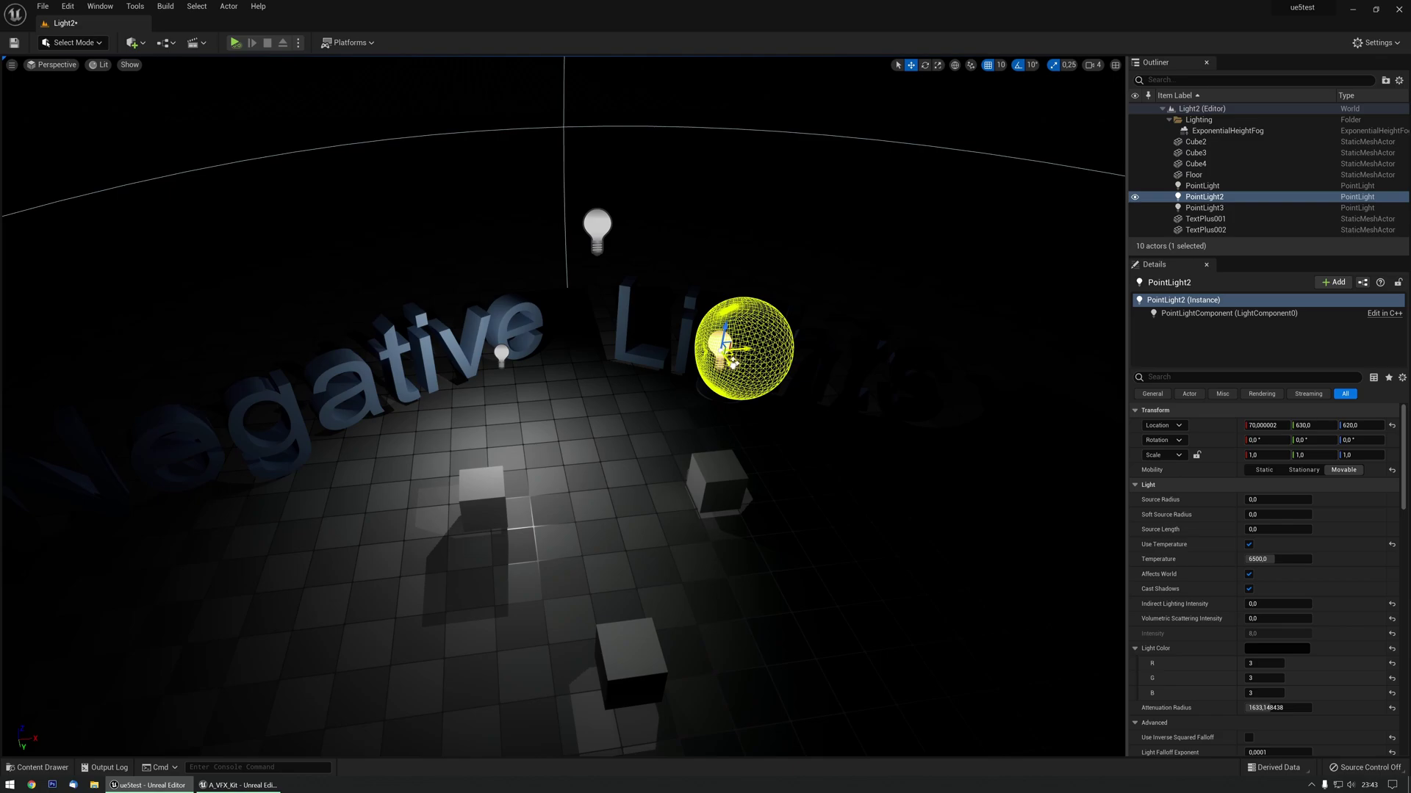
{"action": "left_click_drag", "start_coordinate": [732, 365], "coordinate": [650, 339]}
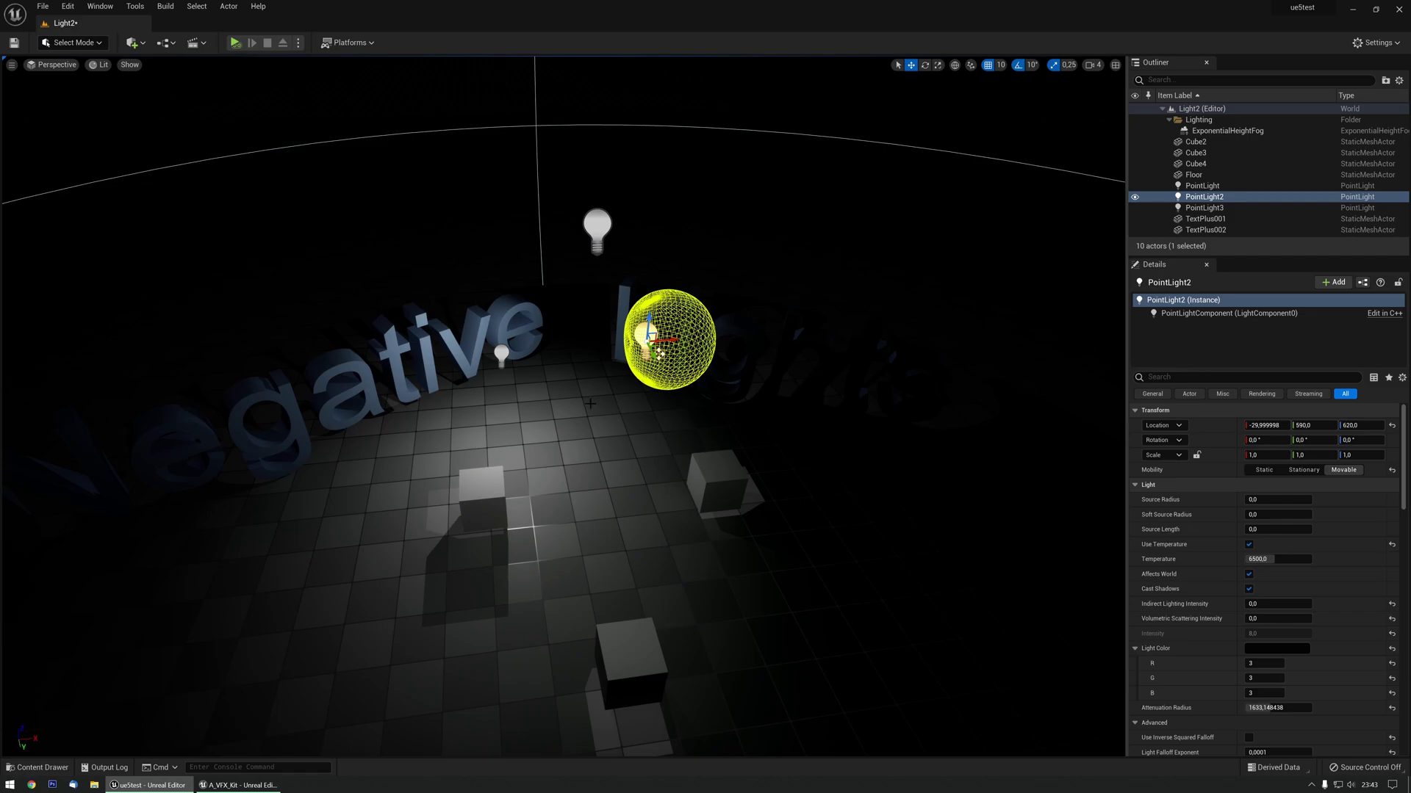
{"action": "left_click_drag", "start_coordinate": [656, 349], "coordinate": [623, 446]}
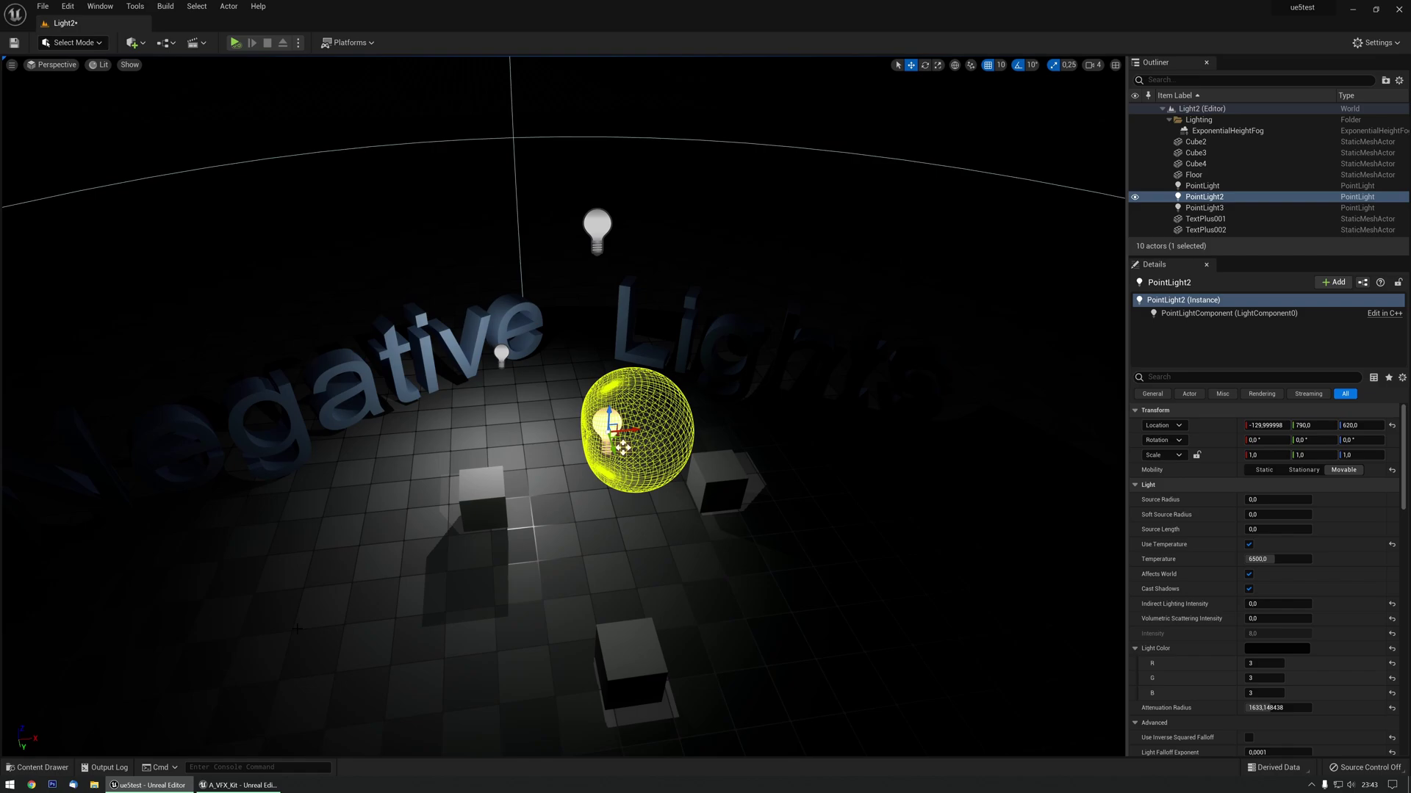
Step: Switch to the A_VFX_Kit project and reposition the two white point lights above the far text and the yellow point light
{"action": "left_click", "coordinate": [239, 785]}
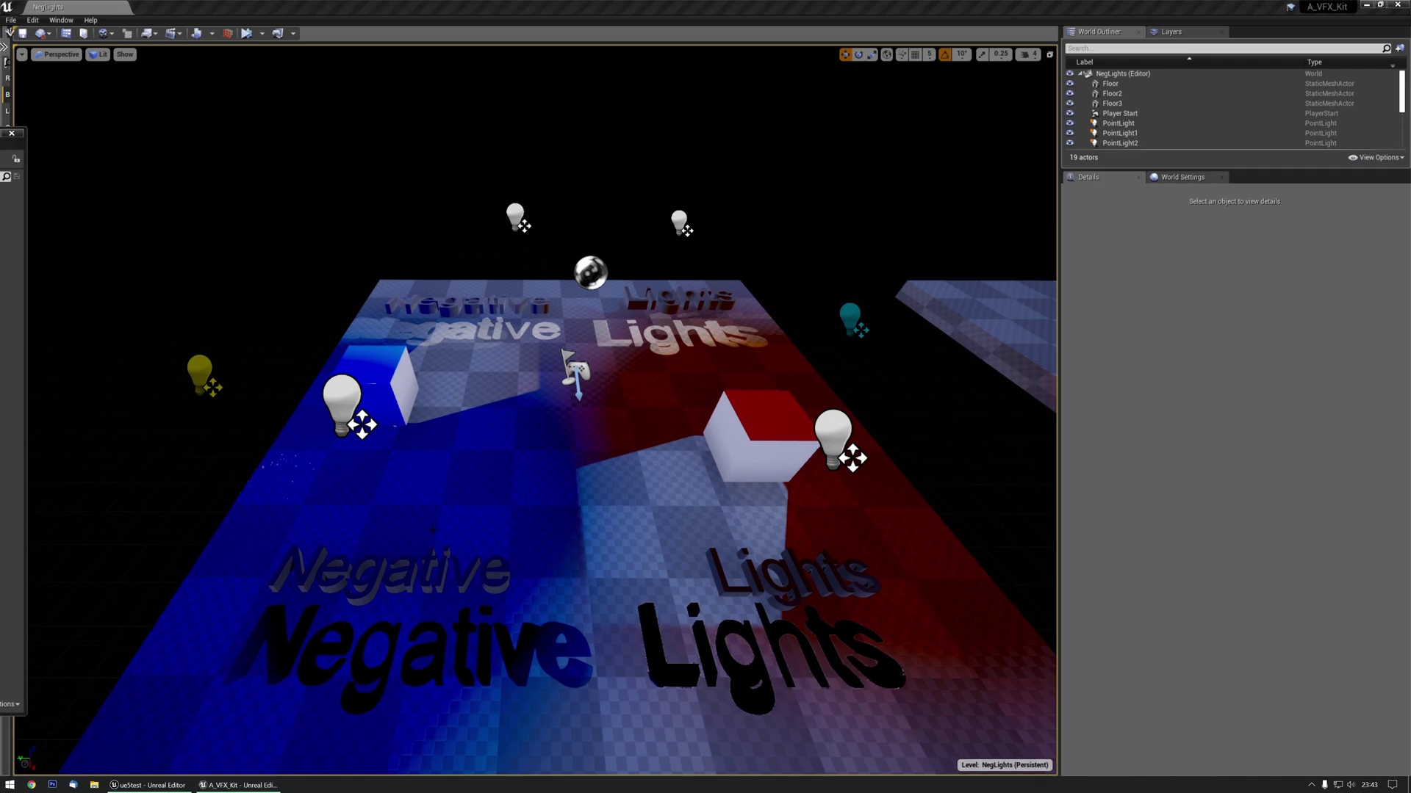
{"action": "right_click_drag", "start_coordinate": [434, 490], "coordinate": [439, 488]}
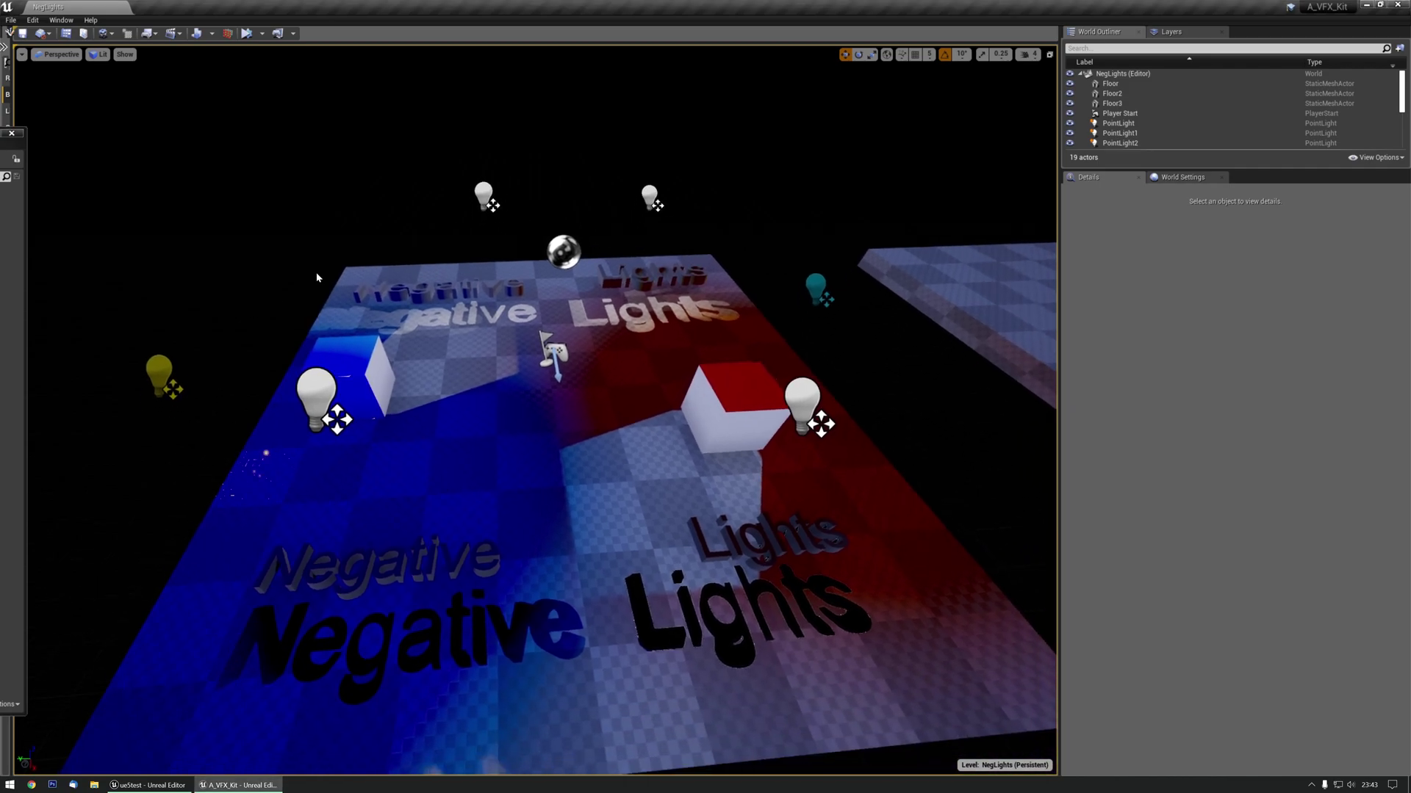
{"action": "left_click", "coordinate": [478, 190]}
{"action": "left_click_drag", "start_coordinate": [441, 197], "coordinate": [376, 197]}
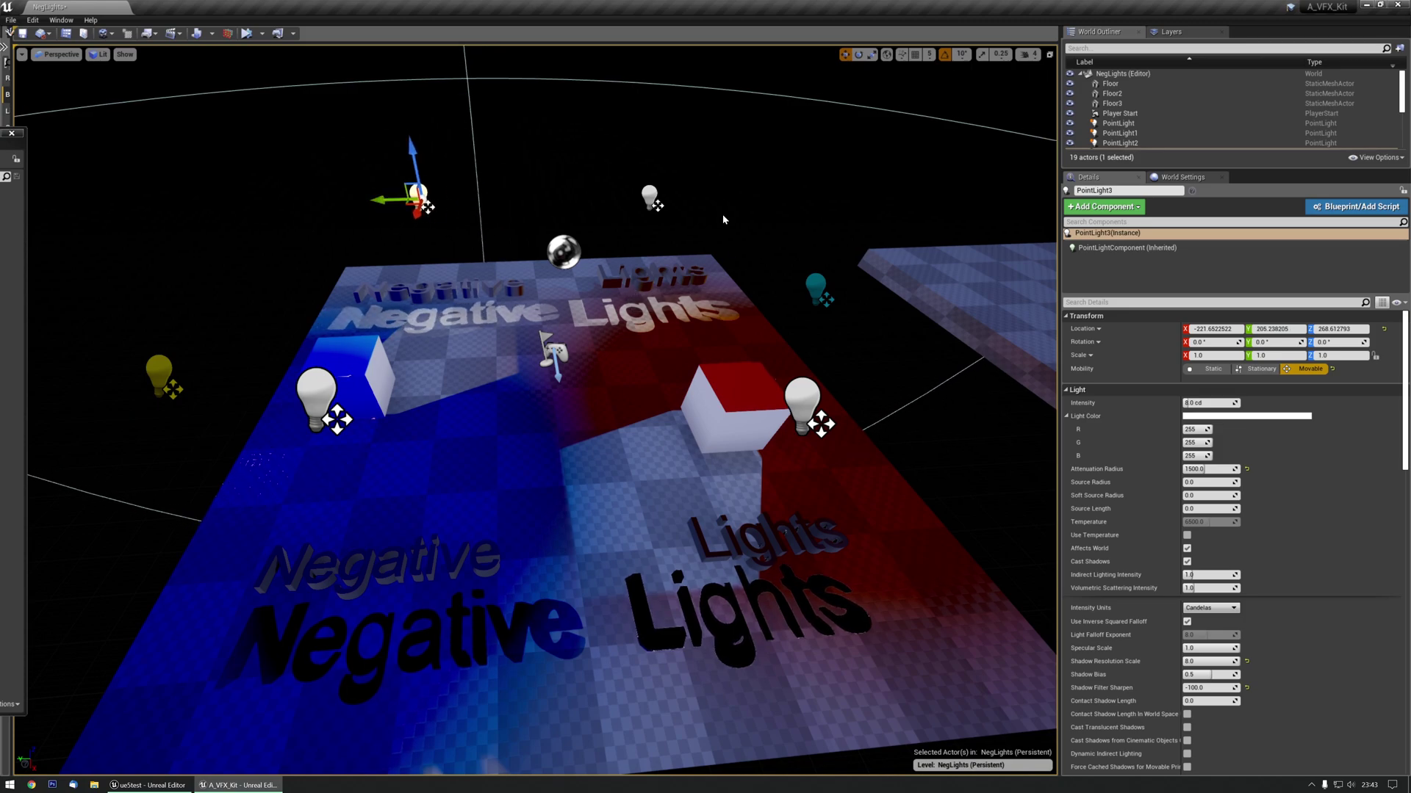
{"action": "left_click", "coordinate": [650, 195]}
{"action": "mouse_move", "coordinate": [620, 198]}
{"action": "left_mouse_down"}
{"action": "mouse_move", "coordinate": [671, 198]}
{"action": "mouse_move", "coordinate": [624, 198]}
{"action": "left_mouse_up"}
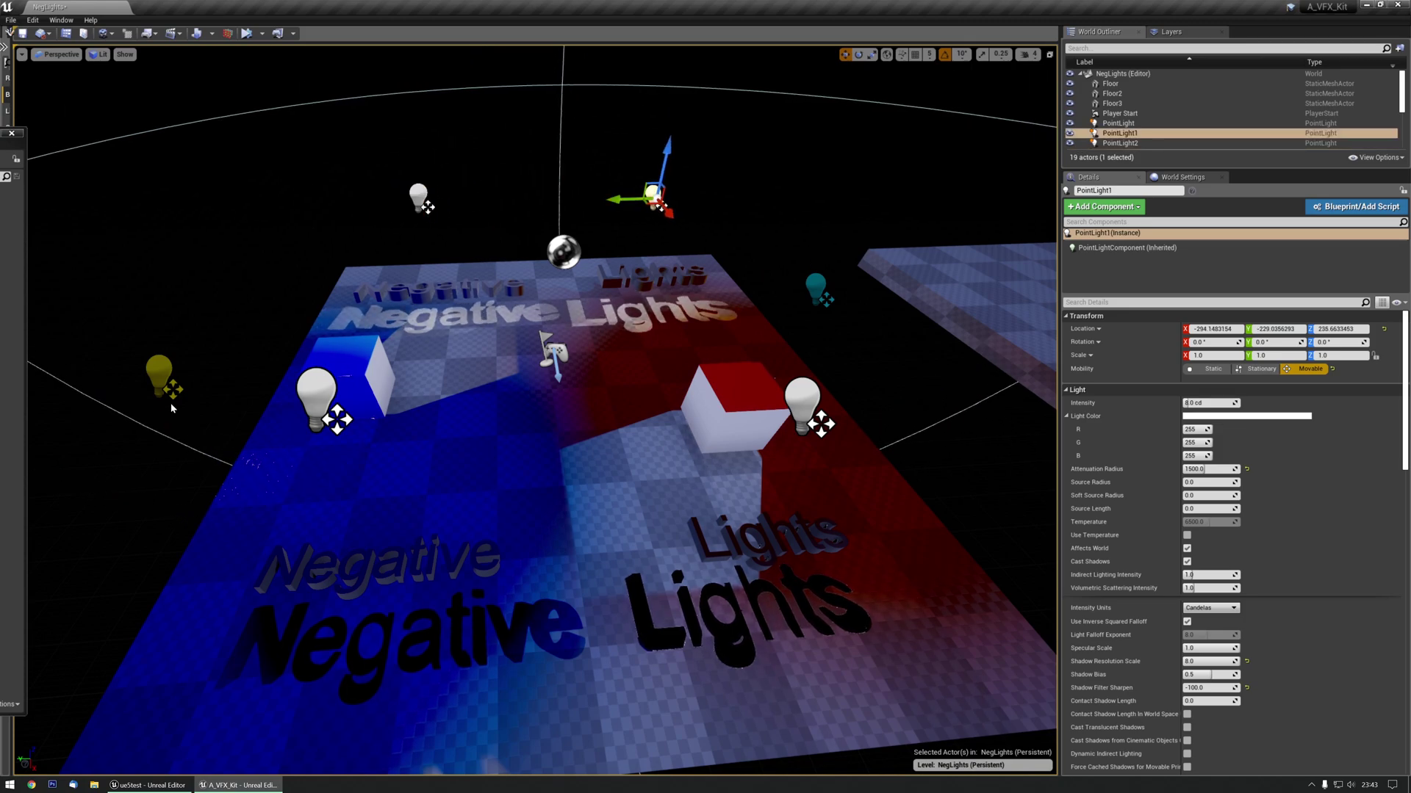
{"action": "left_click", "coordinate": [161, 383]}
{"action": "left_click_drag", "start_coordinate": [145, 389], "coordinate": [234, 375]}
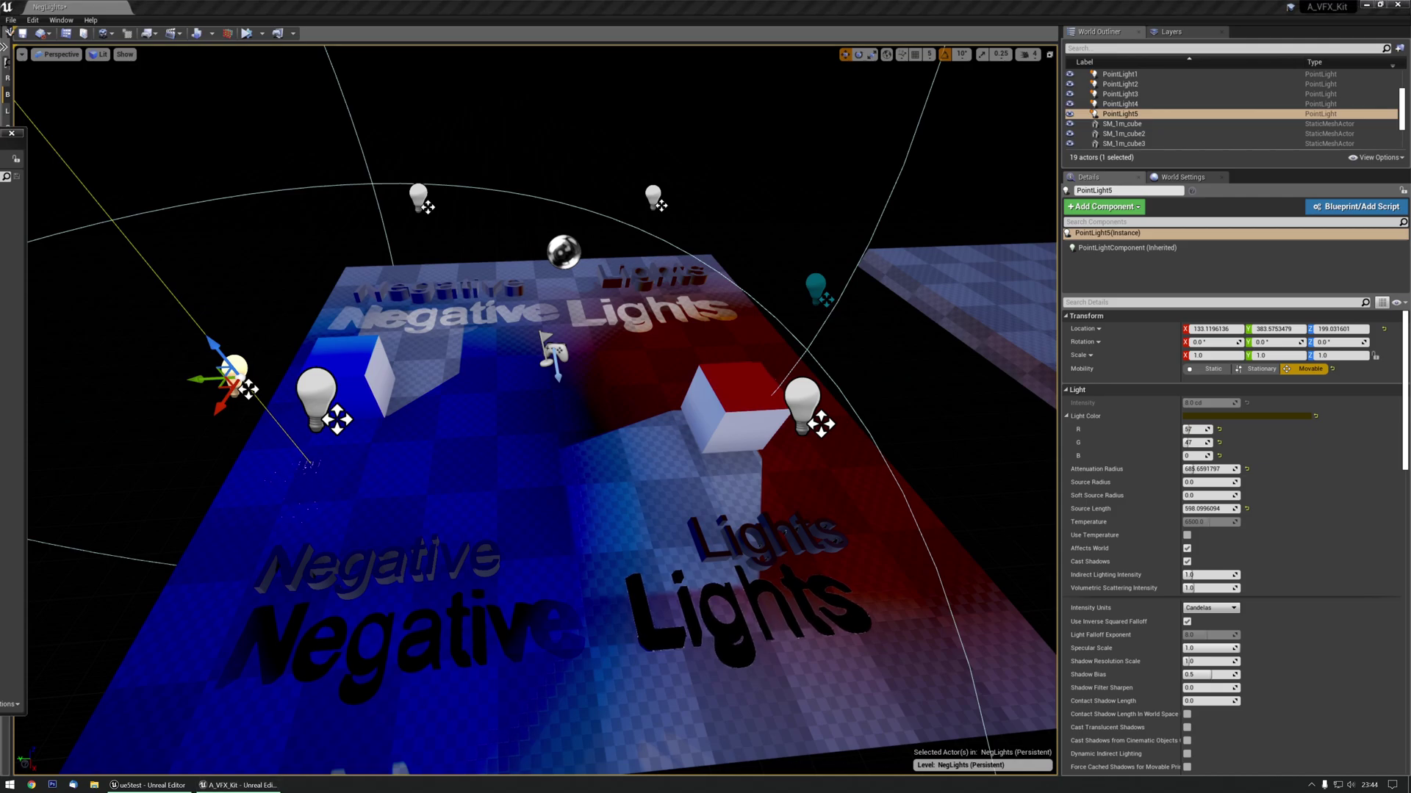
Step: Add a point light between the two white cubes on the neighbouring floor and raise it to about Z 156
{"action": "key", "text": "d"}
{"action": "mouse_move", "coordinate": [535, 411]}
{"action": "right_mouse_down"}
{"action": "mouse_move", "coordinate": [537, 426]}
{"action": "mouse_move", "coordinate": [551, 419]}
{"action": "right_mouse_up"}
{"action": "mouse_move", "coordinate": [586, 522]}
{"action": "right_mouse_down"}
{"action": "mouse_move", "coordinate": [596, 527]}
{"action": "mouse_move", "coordinate": [586, 522]}
{"action": "right_mouse_up"}
{"action": "key", "text": "w"}
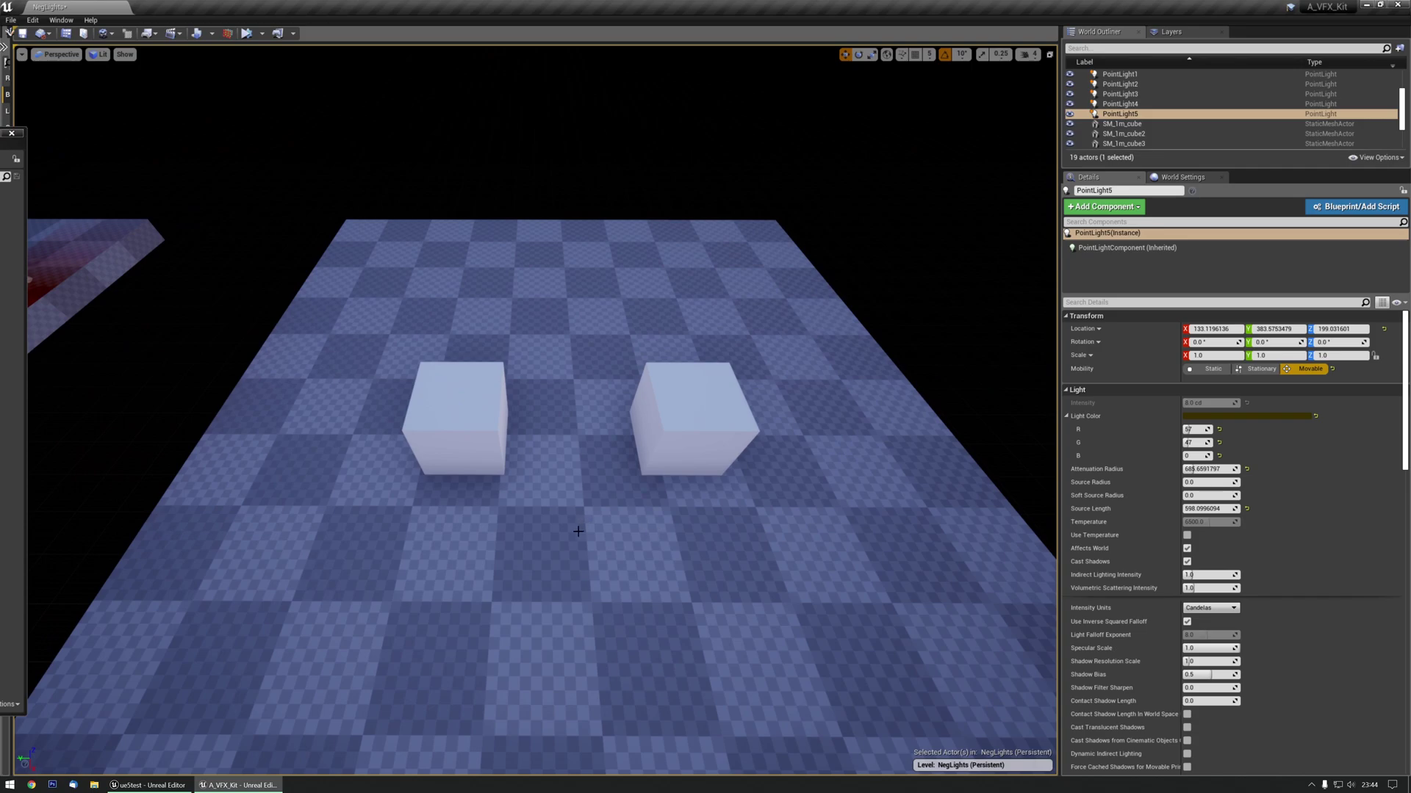
{"action": "right_click_drag", "start_coordinate": [529, 562], "coordinate": [581, 531]}
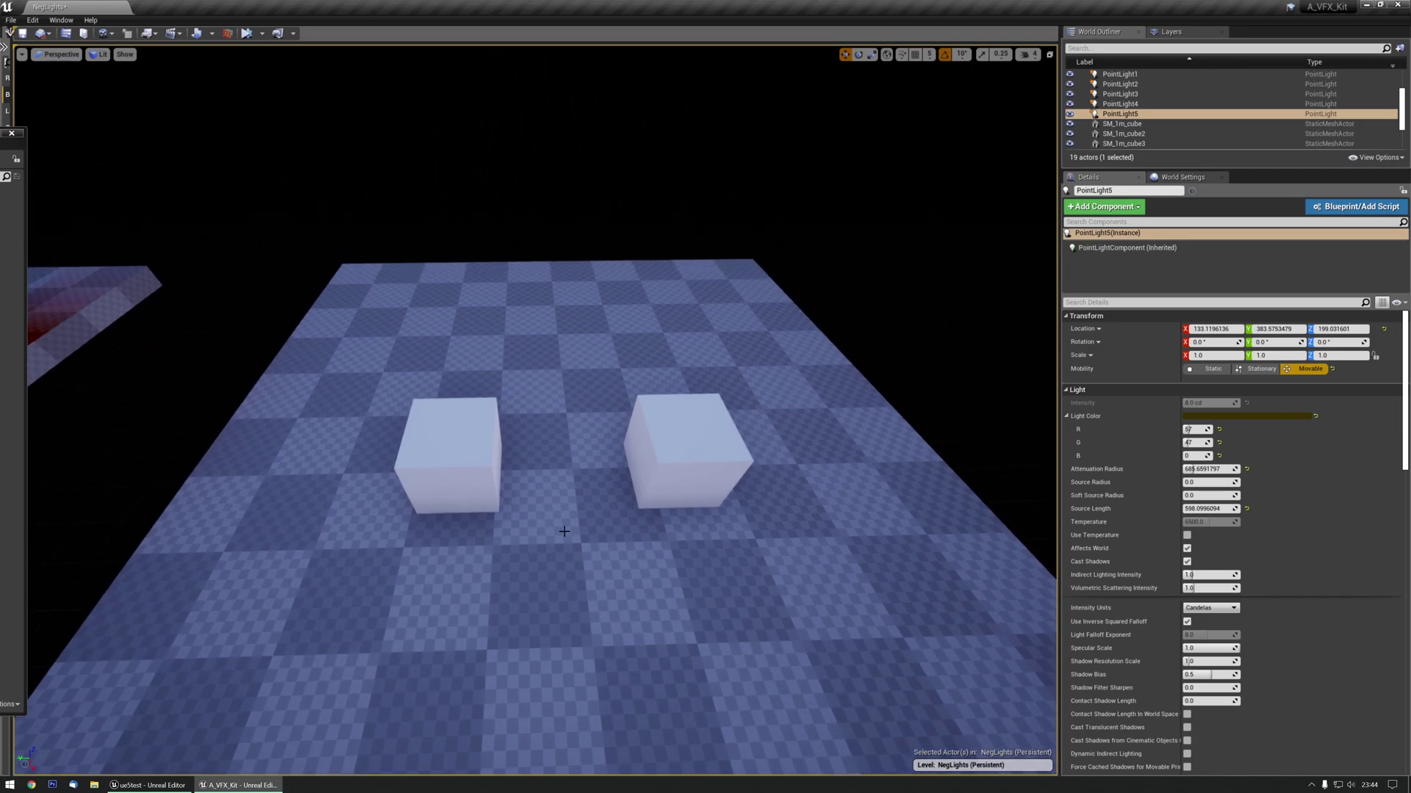
{"action": "left_click", "coordinate": [581, 530]}
{"action": "left_click_drag", "start_coordinate": [586, 493], "coordinate": [592, 448]}
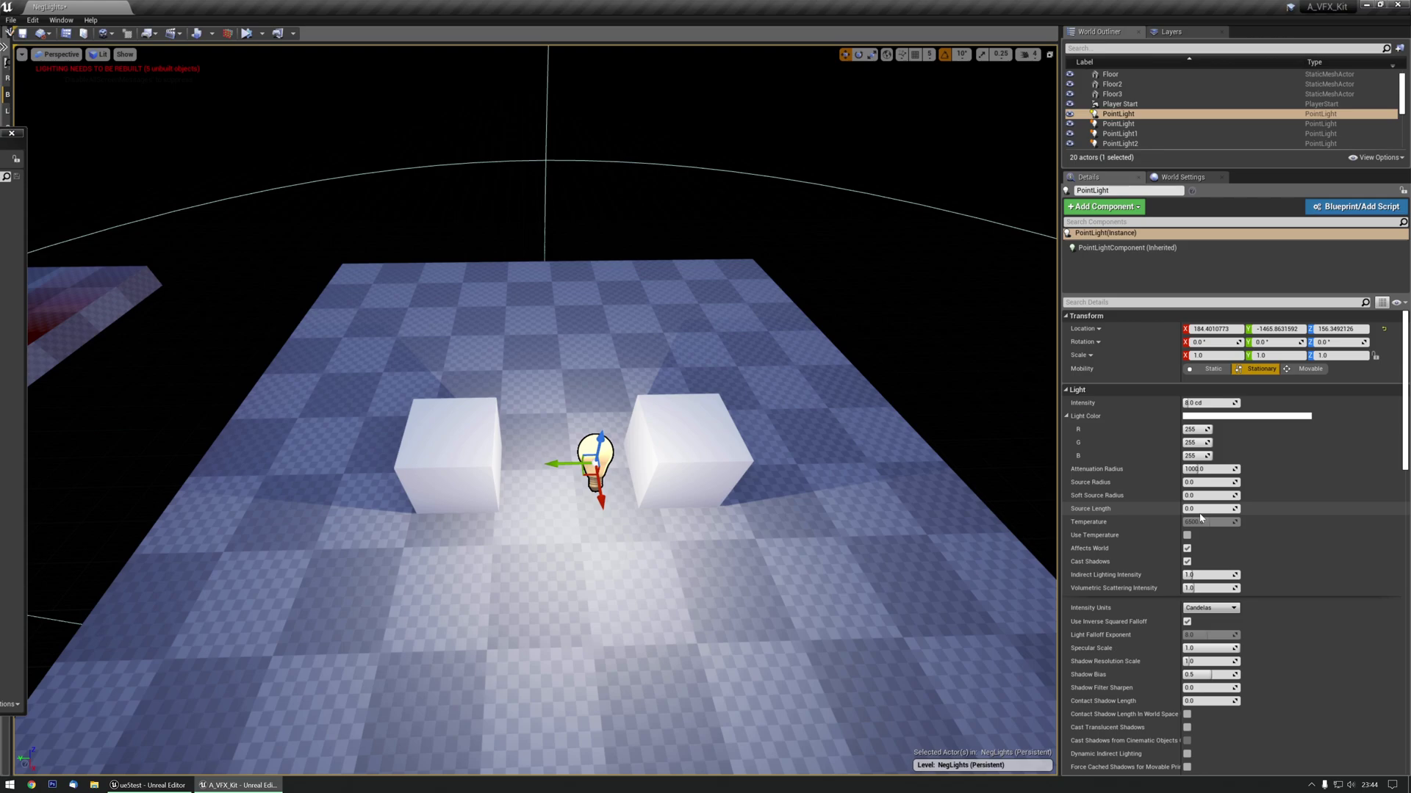
Step: Set the editor's application scale to 1.25 in the Widget Reflector and close it
{"action": "scroll", "coordinate": [1222, 518], "scroll_direction": "down", "scroll_amount": 2}
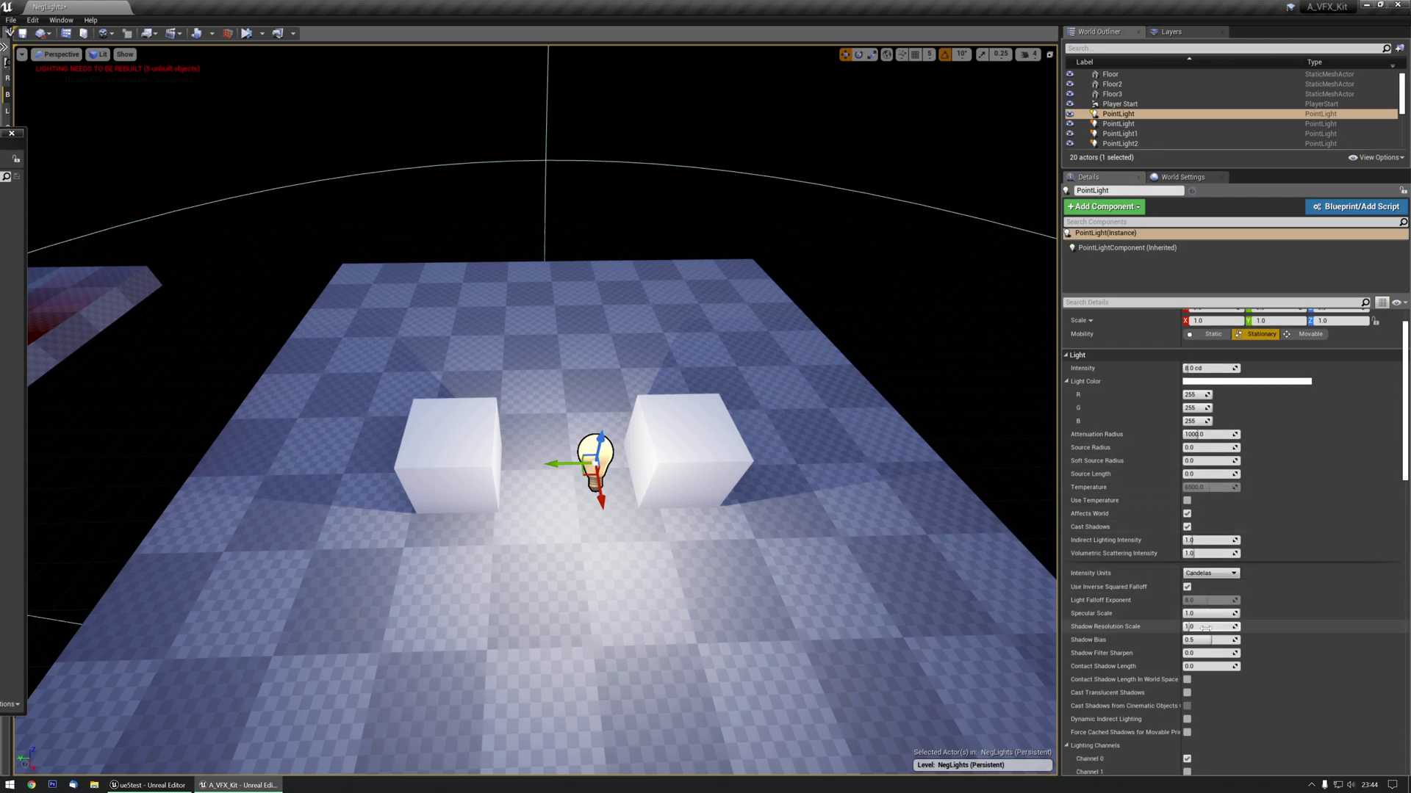
{"action": "scroll", "coordinate": [1249, 558], "scroll_direction": "up", "scroll_amount": 2}
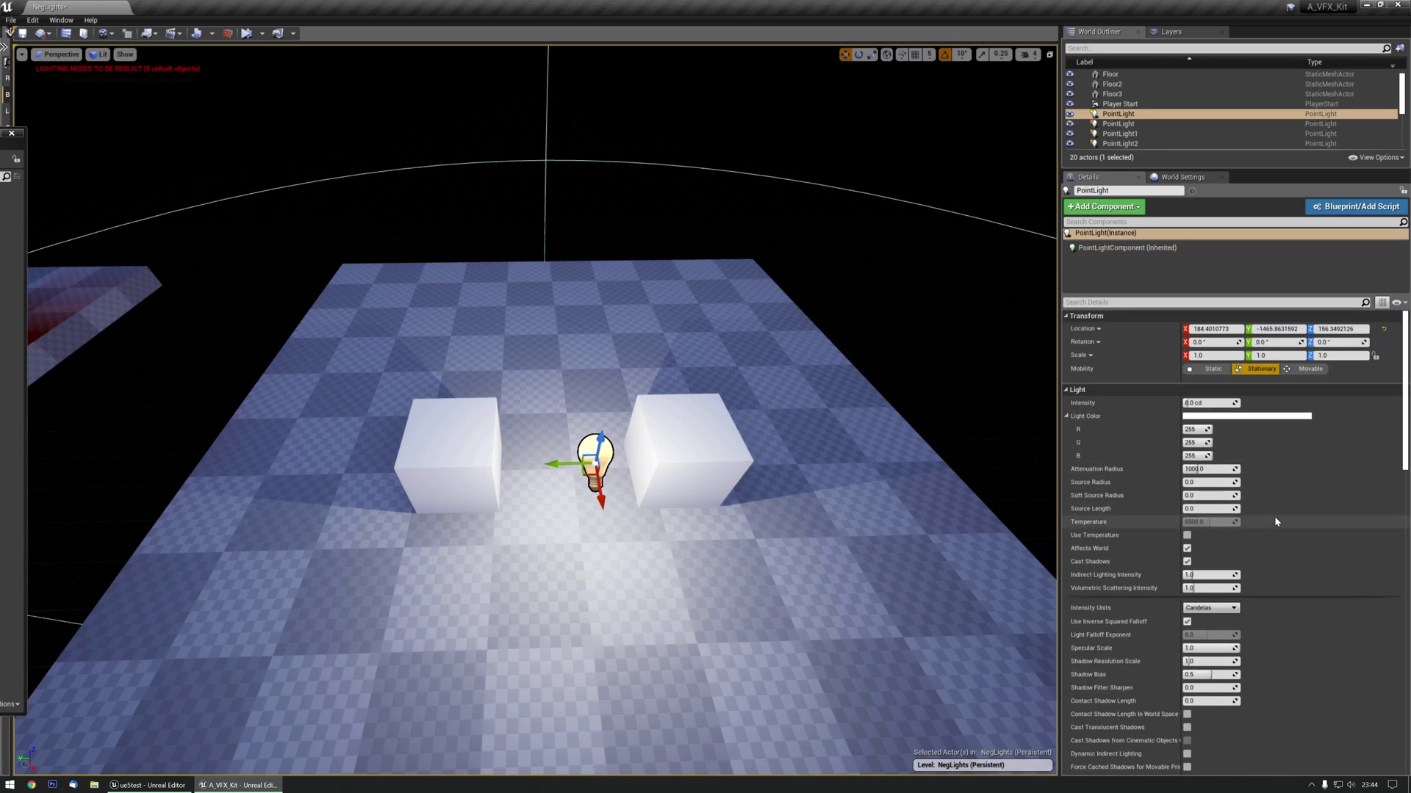
{"action": "scroll", "coordinate": [1276, 522], "scroll_direction": "down", "scroll_amount": 5}
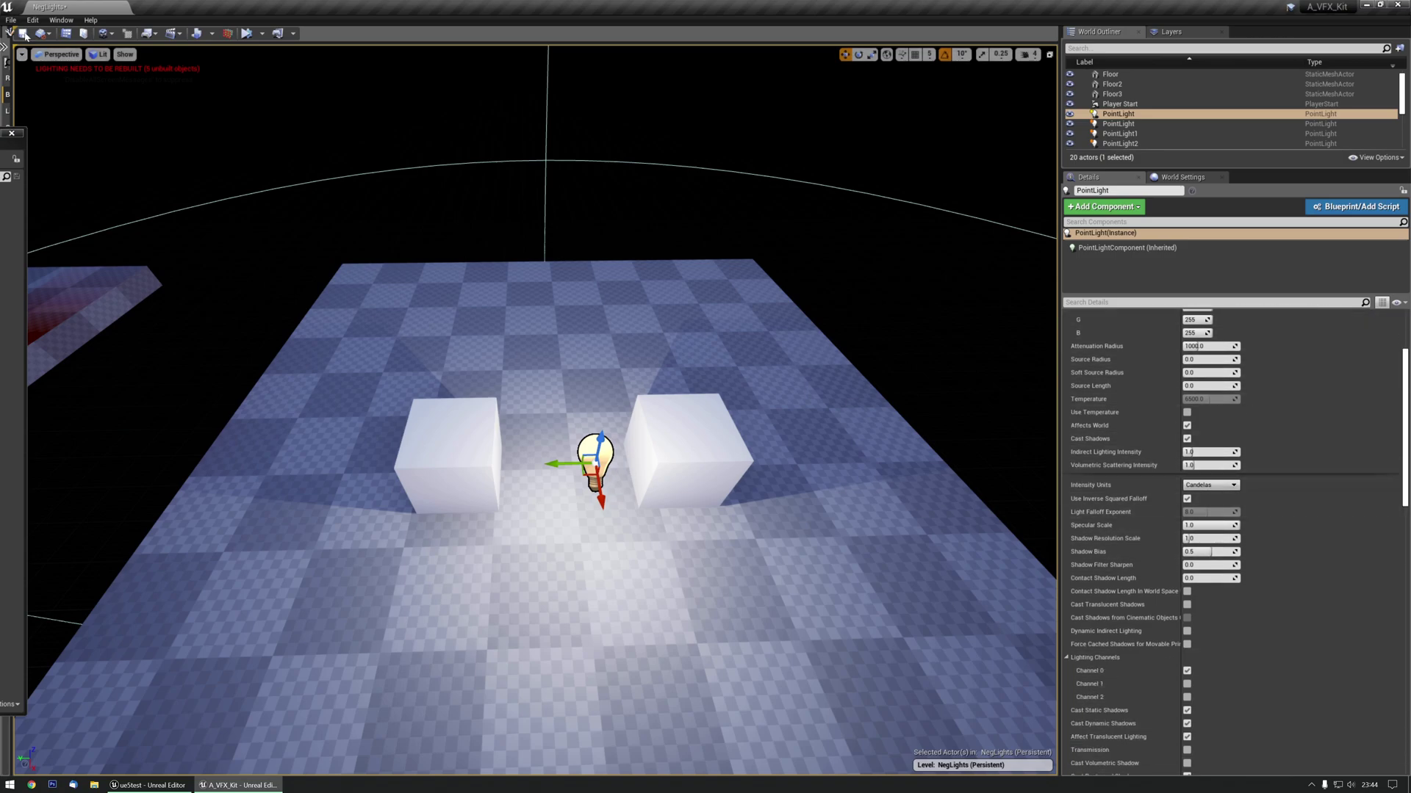
{"action": "left_click", "coordinate": [61, 20]}
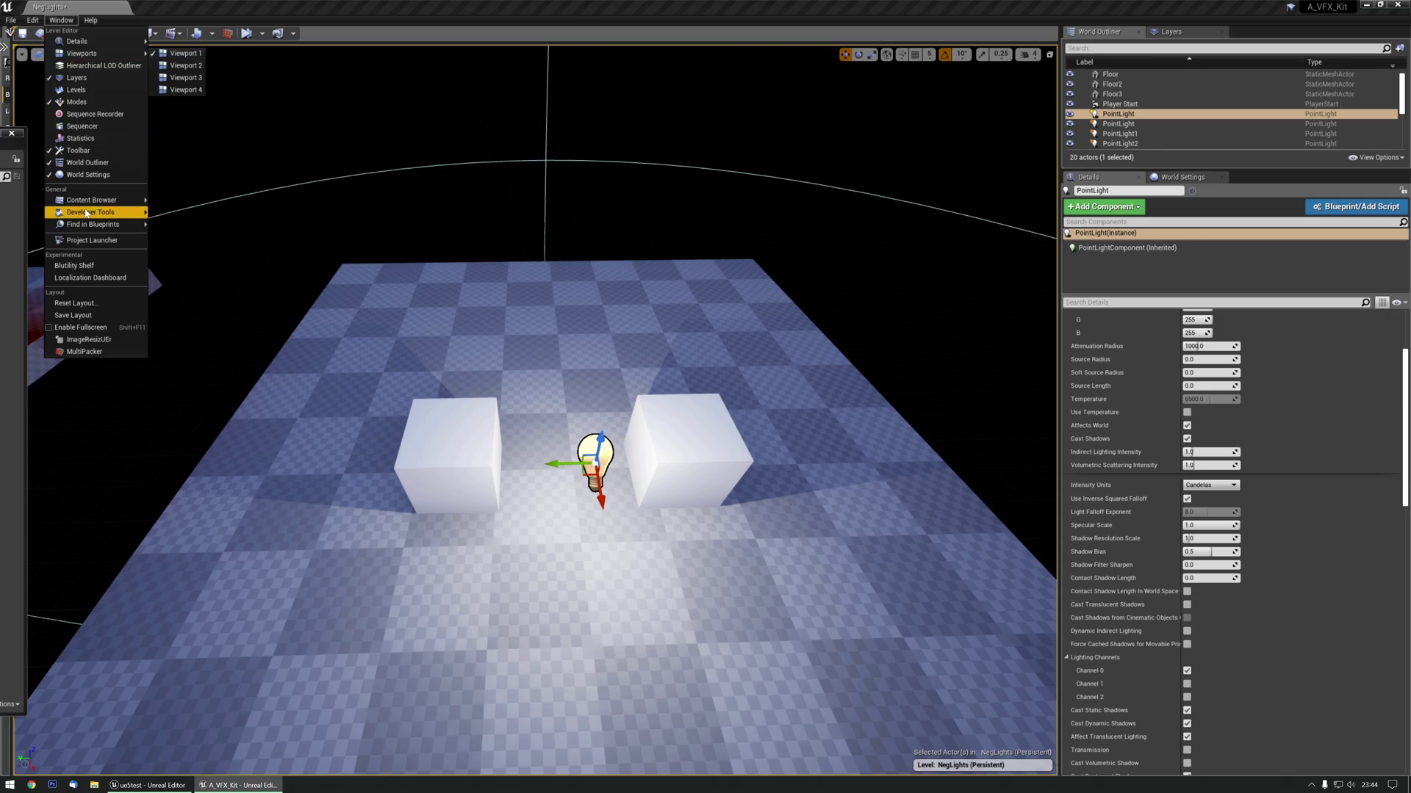
{"action": "mouse_move", "coordinate": [86, 213]}
{"action": "left_click", "coordinate": [188, 449]}
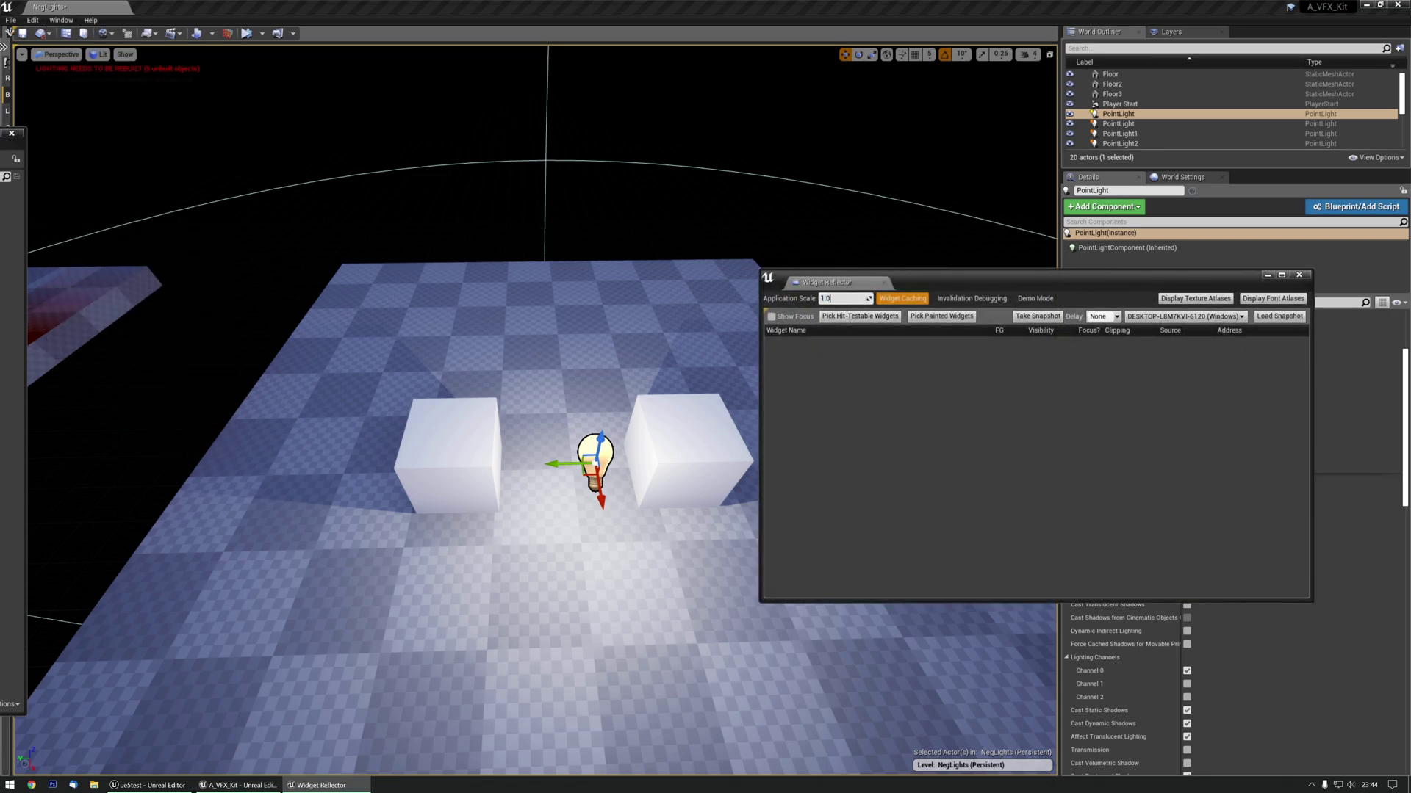
{"action": "type", "text": "5"}
{"action": "key", "text": "Return"}
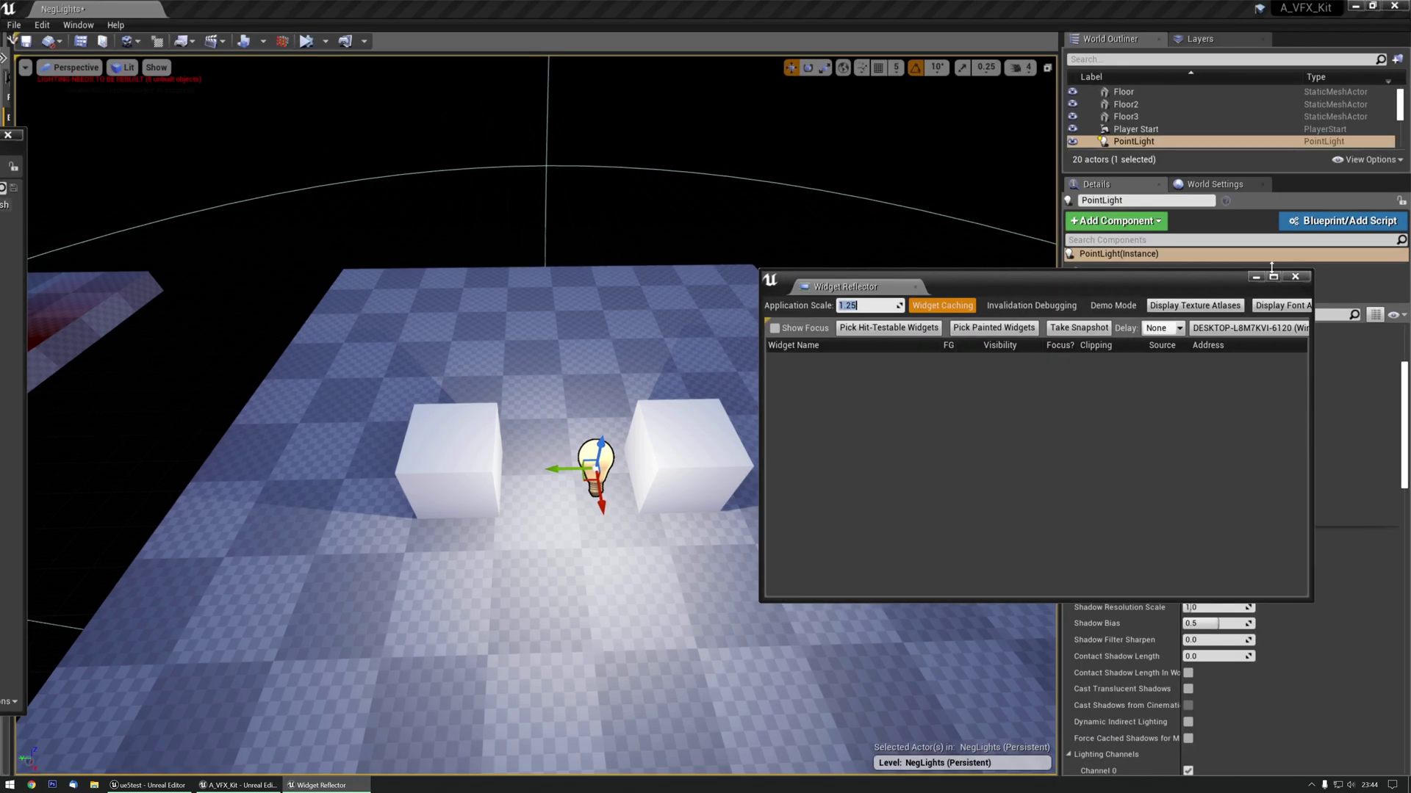
{"action": "left_click", "coordinate": [1296, 276]}
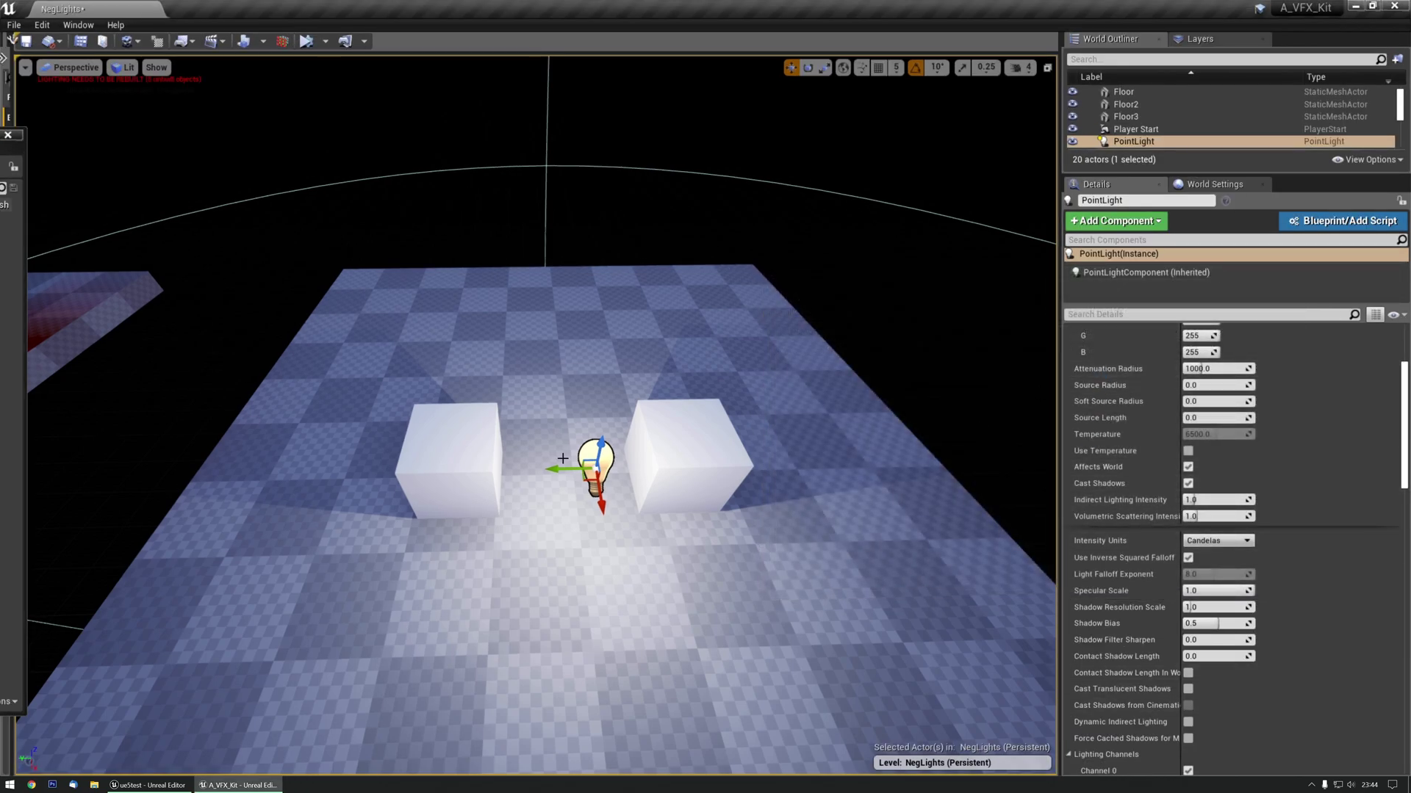
Step: Set the new point light's Shadow Filter Sharpen to -1 and move the light around near the cubes
{"action": "scroll", "coordinate": [1177, 468], "scroll_direction": "up", "scroll_amount": 5}
{"action": "scroll", "coordinate": [1177, 464], "scroll_direction": "down", "scroll_amount": 7}
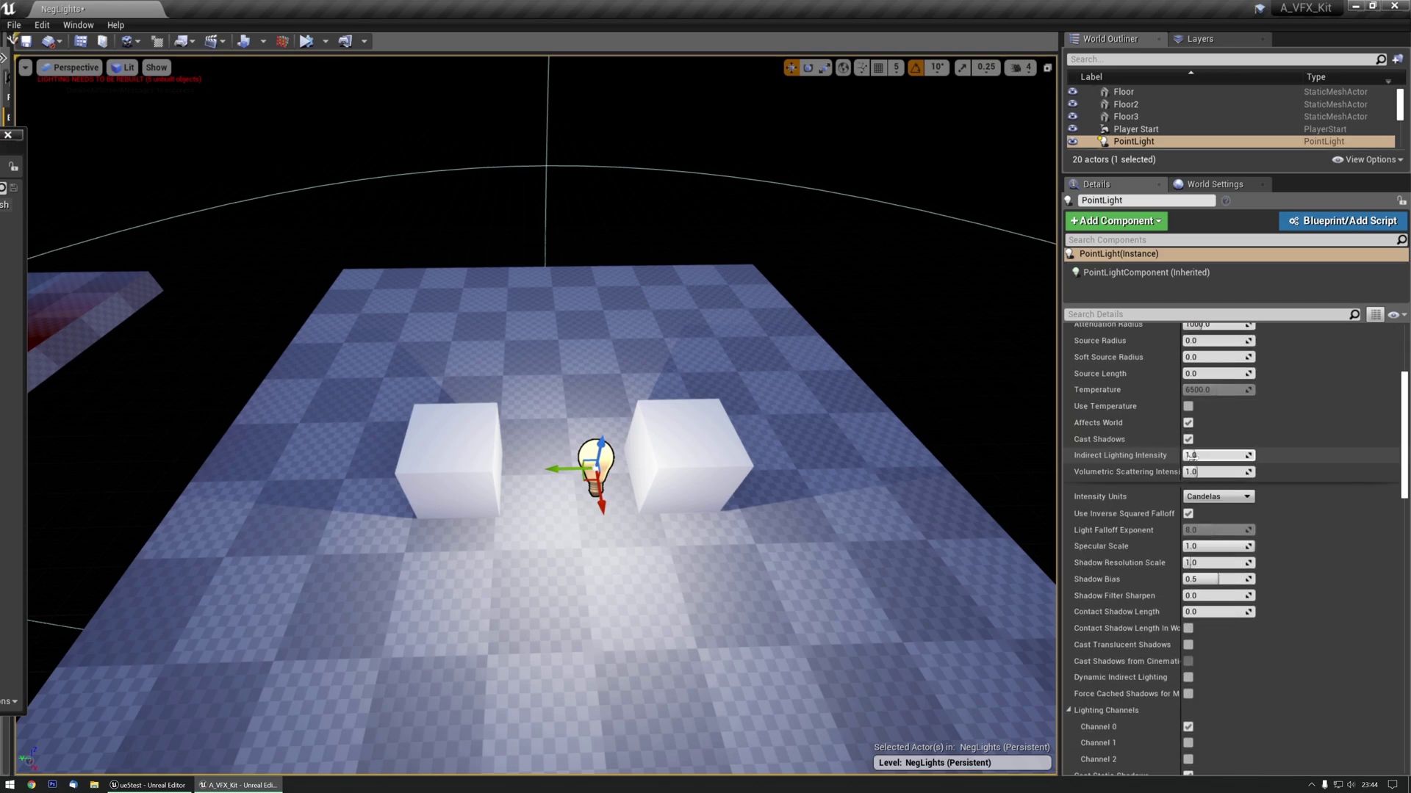
{"action": "left_click", "coordinate": [1203, 595]}
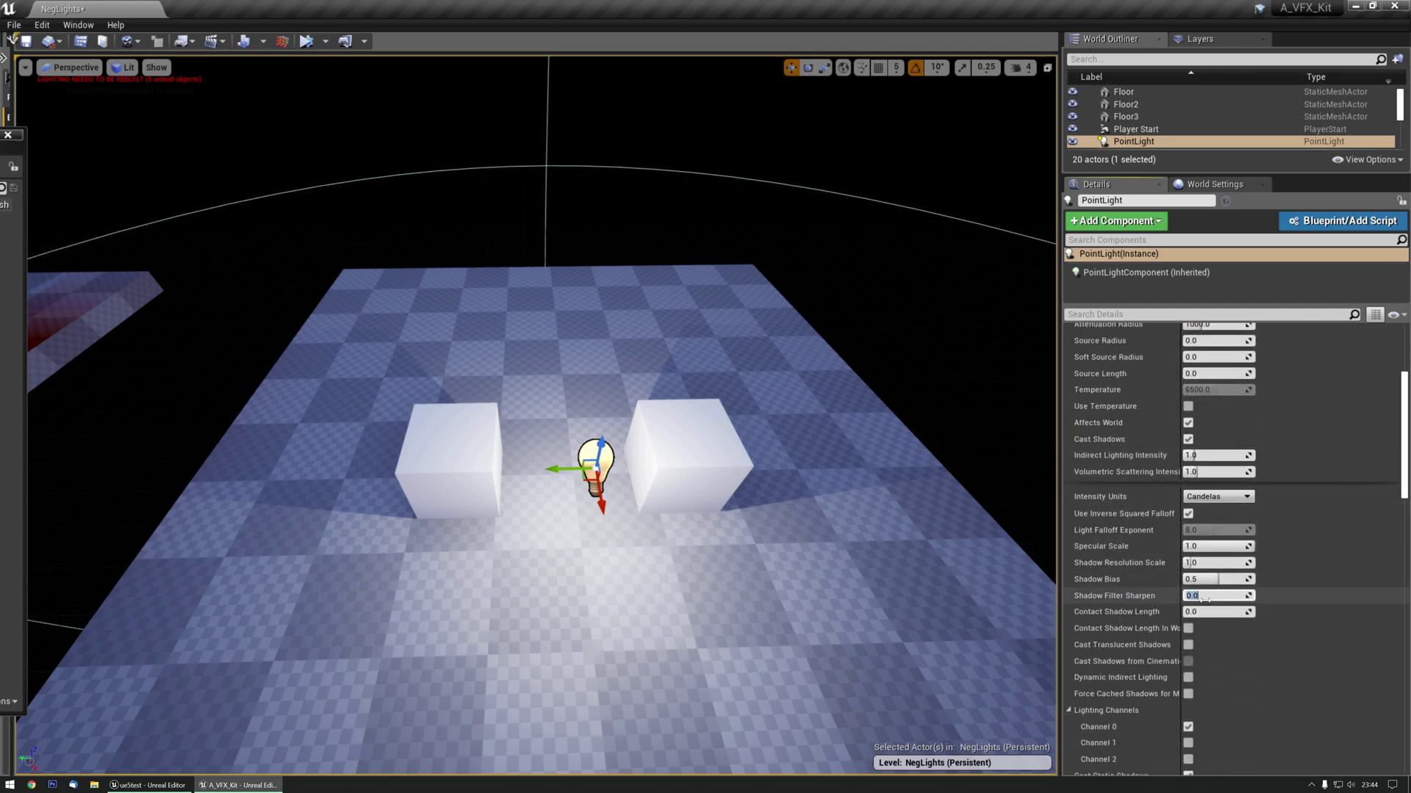
{"action": "type", "text": "-1"}
{"action": "key", "text": "Return"}
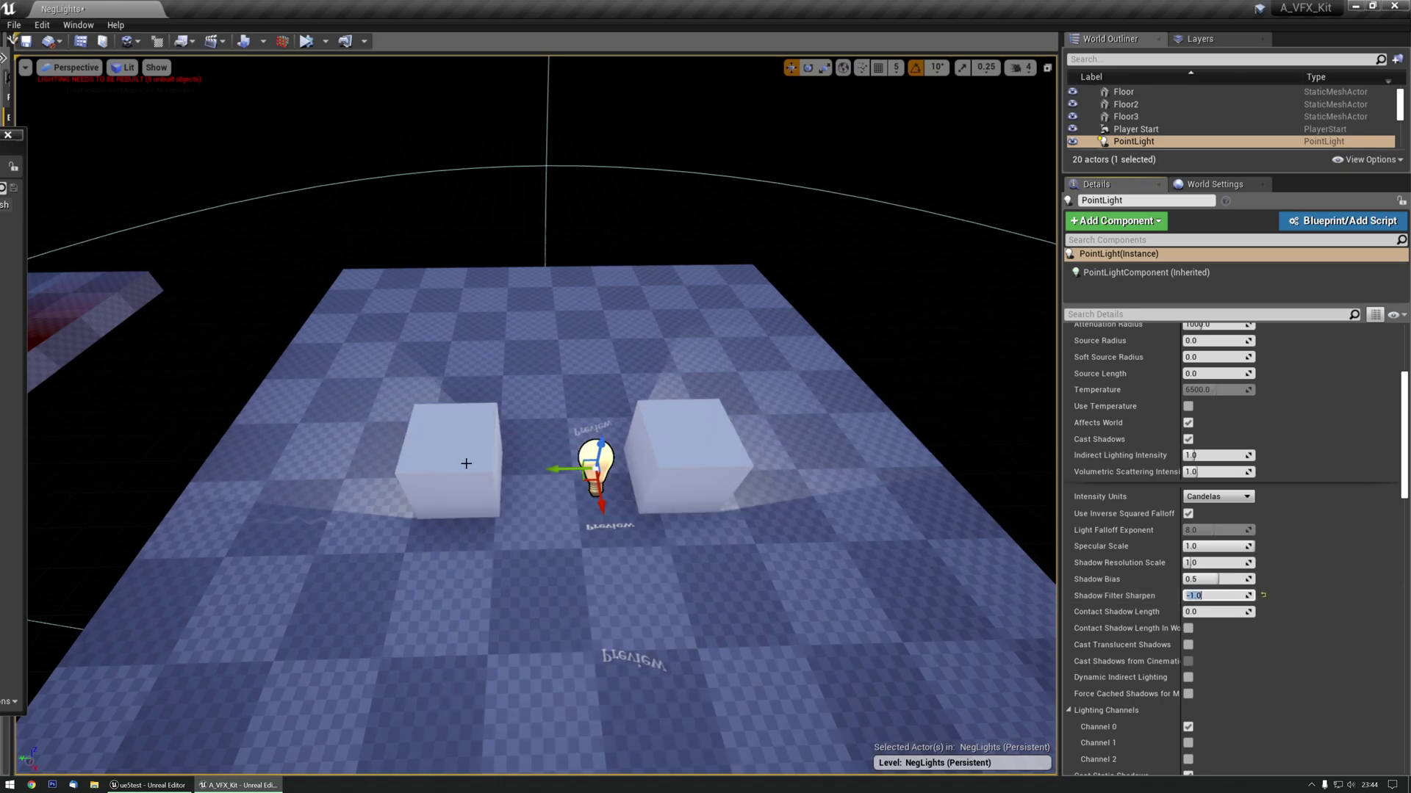
{"action": "left_click_drag", "start_coordinate": [591, 474], "coordinate": [551, 361]}
Step: Switch to the ue5test project, add a raised point light near the cubes and set its Shadow Filter Sharpen to -1
{"action": "left_click", "coordinate": [147, 785]}
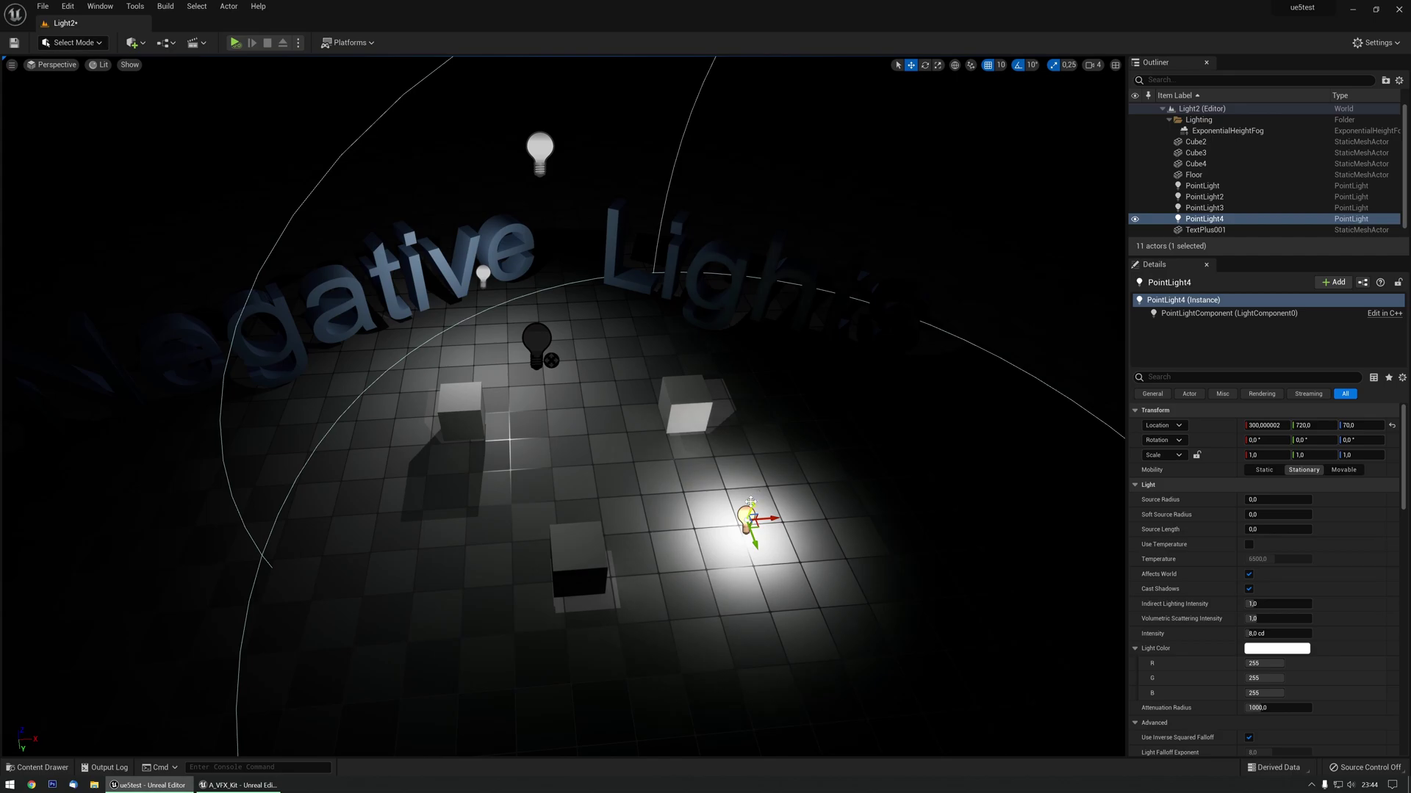
{"action": "left_click_drag", "start_coordinate": [751, 502], "coordinate": [763, 412]}
{"action": "scroll", "coordinate": [1255, 561], "scroll_direction": "down", "scroll_amount": 5}
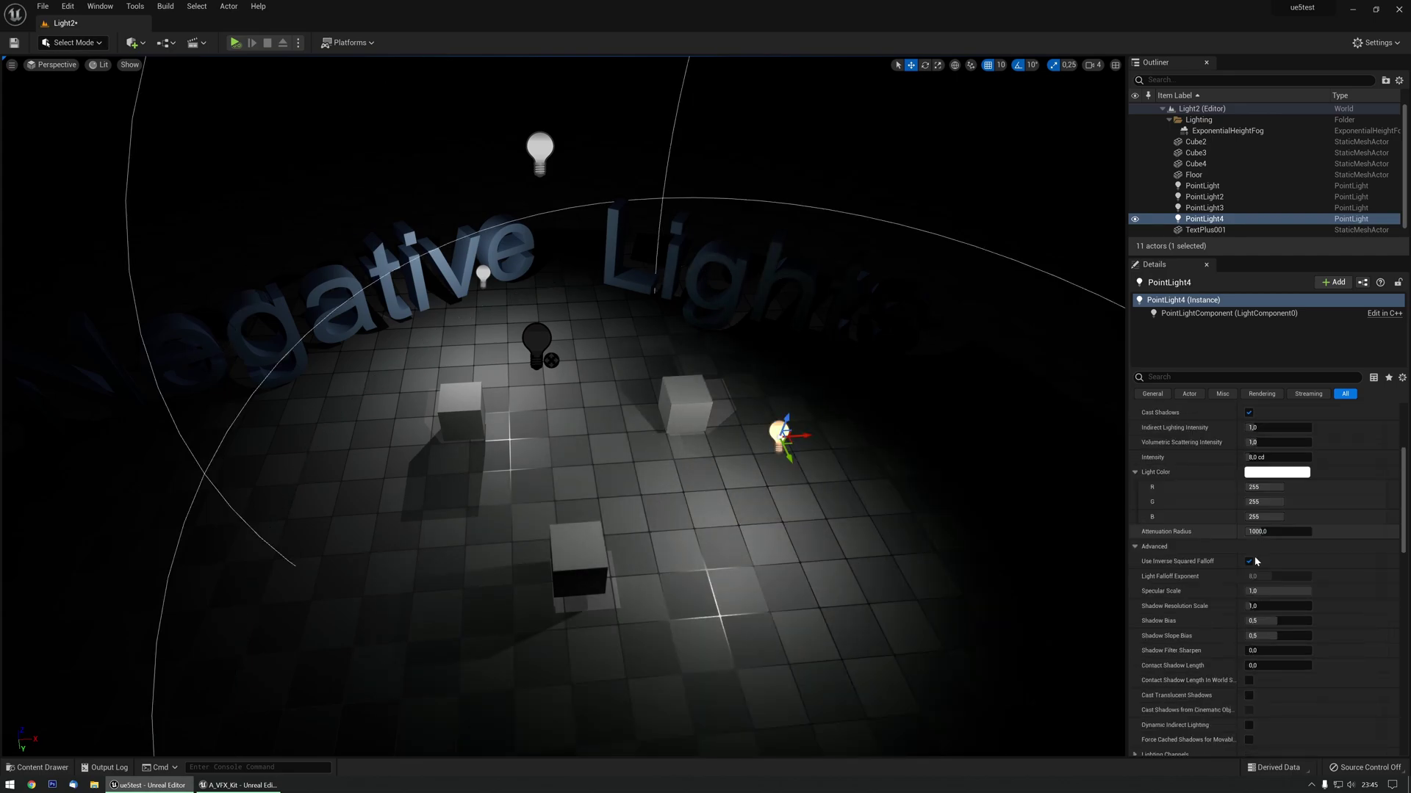
{"action": "left_click", "coordinate": [1271, 650]}
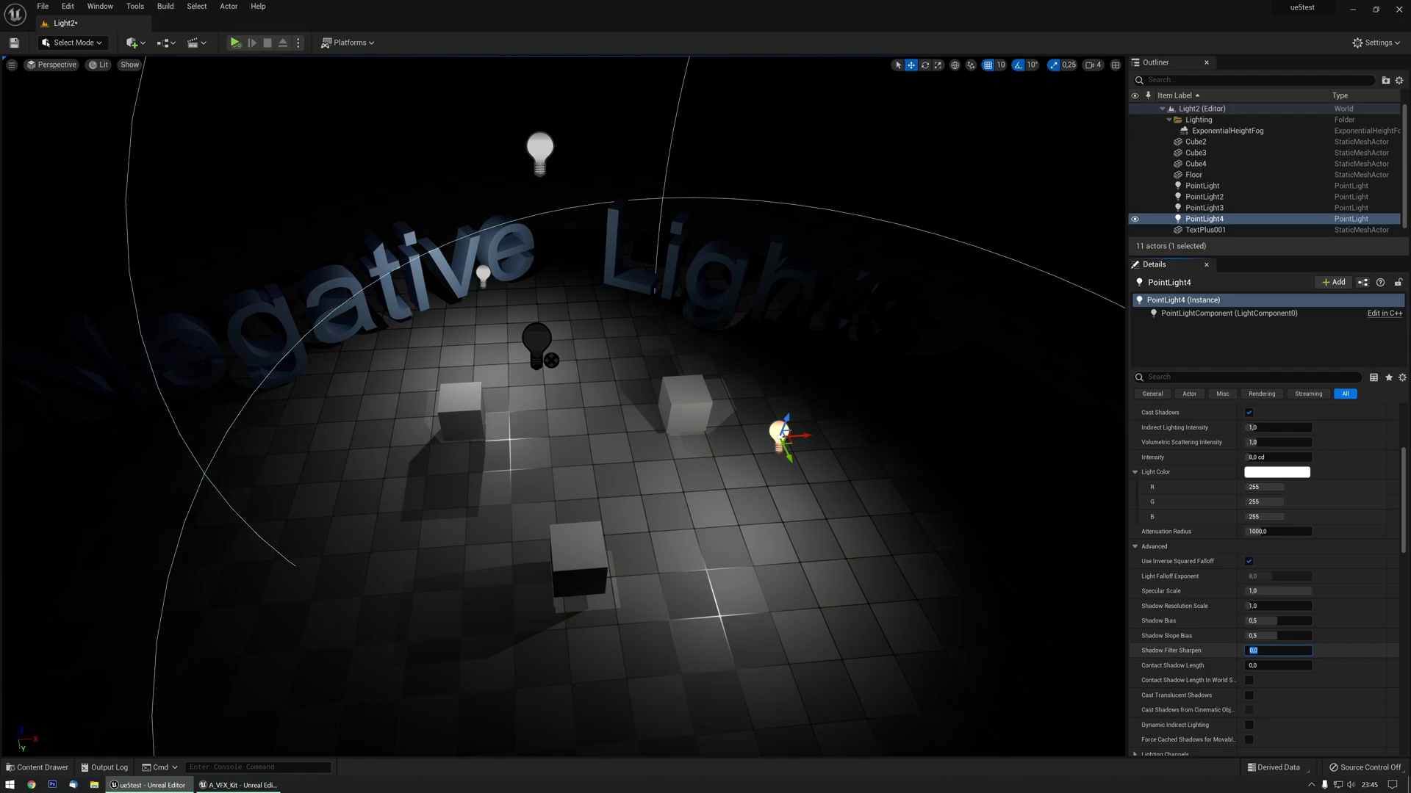
{"action": "type", "text": "-1"}
{"action": "key", "text": "Return"}
Step: Shift the added point light next to the nearby cube, then delete it from the level
{"action": "mouse_move", "coordinate": [801, 435]}
{"action": "right_mouse_down"}
{"action": "mouse_move", "coordinate": [773, 433]}
{"action": "mouse_move", "coordinate": [801, 439]}
{"action": "right_mouse_up"}
{"action": "left_click_drag", "start_coordinate": [777, 422], "coordinate": [674, 431]}
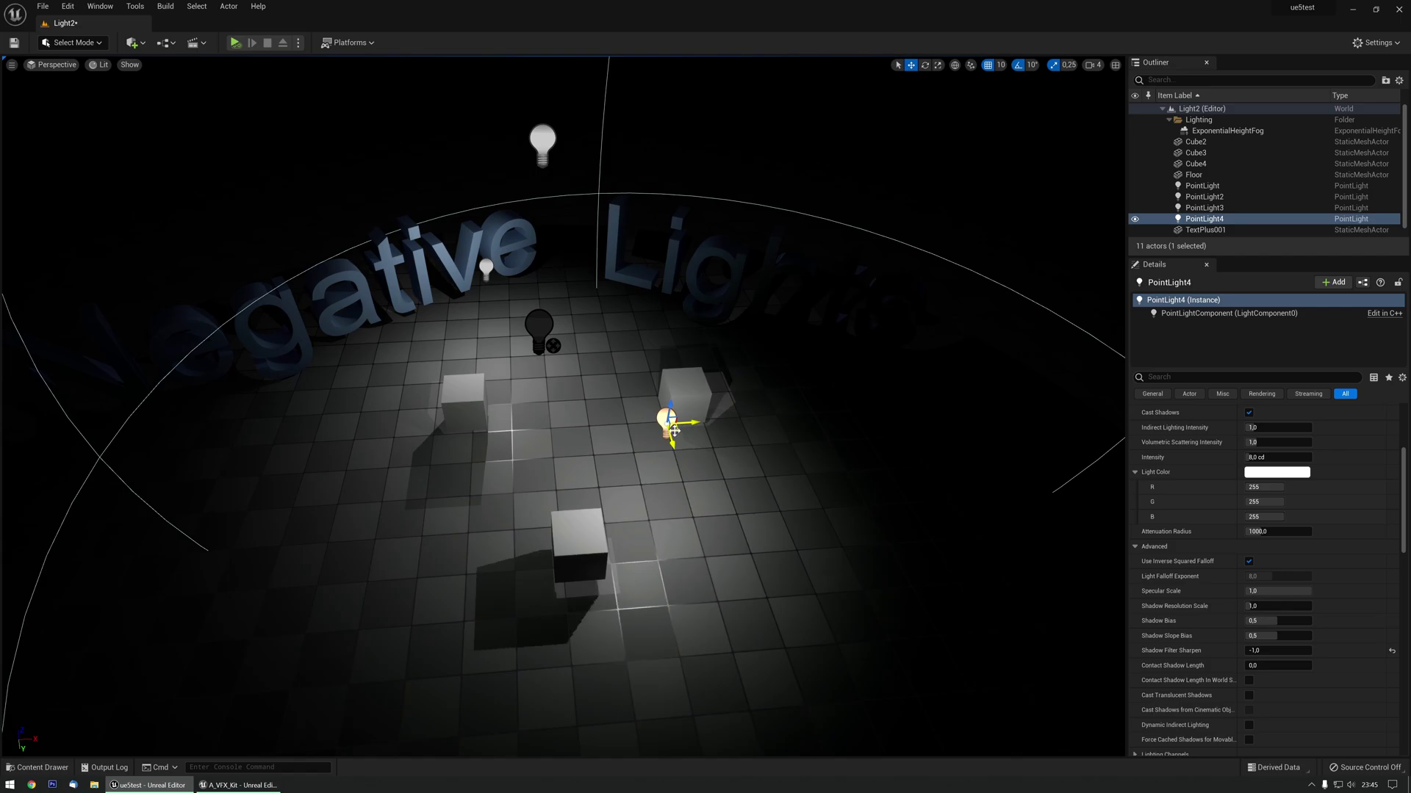
{"action": "key", "text": "Delete"}
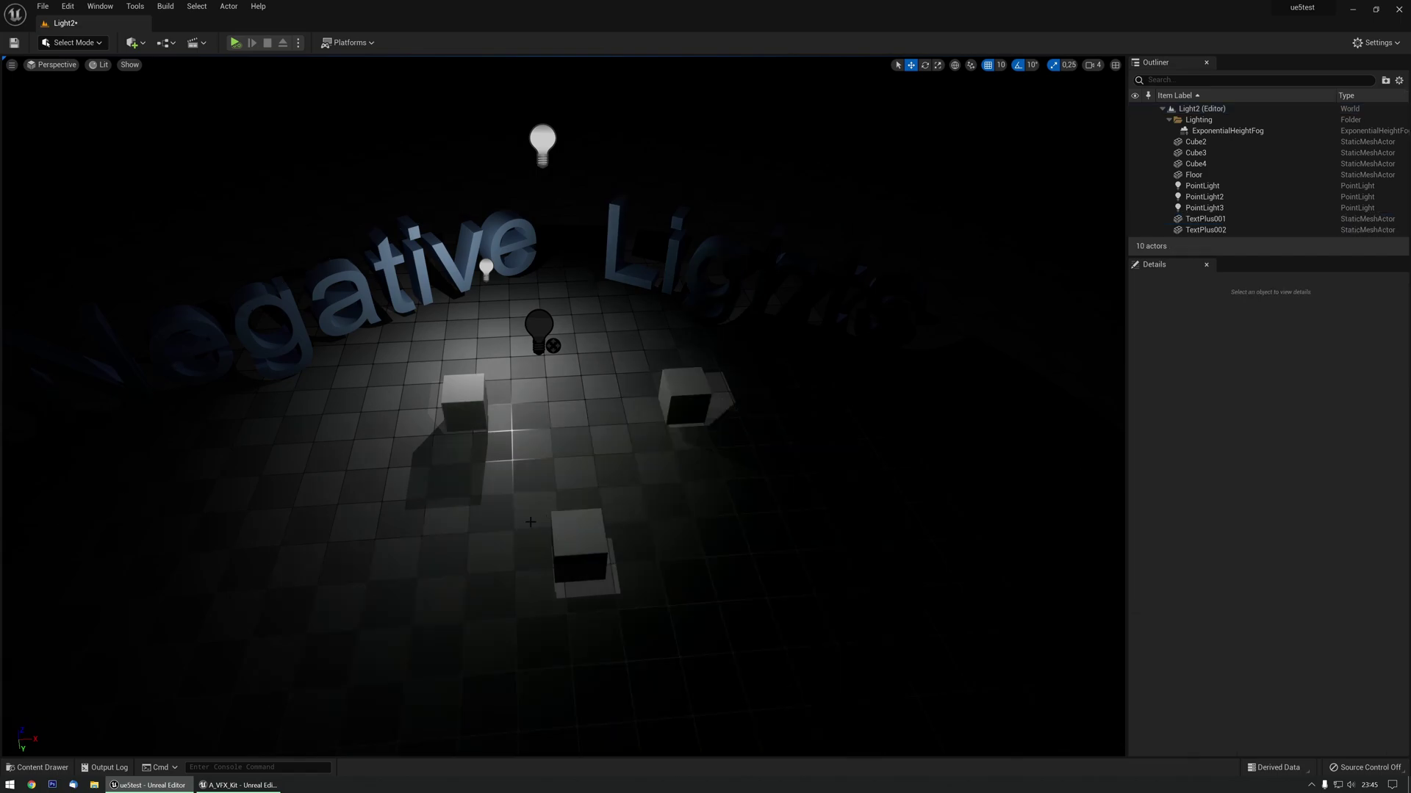
Step: Switch back to A_VFX_Kit and delete the point light added between the two cubes
{"action": "key", "text": "alt+Tab"}
{"action": "mouse_move", "coordinate": [588, 428]}
{"action": "right_mouse_down"}
{"action": "mouse_move", "coordinate": [585, 412]}
{"action": "mouse_move", "coordinate": [588, 428]}
{"action": "right_mouse_up"}
{"action": "key", "text": "Delete"}
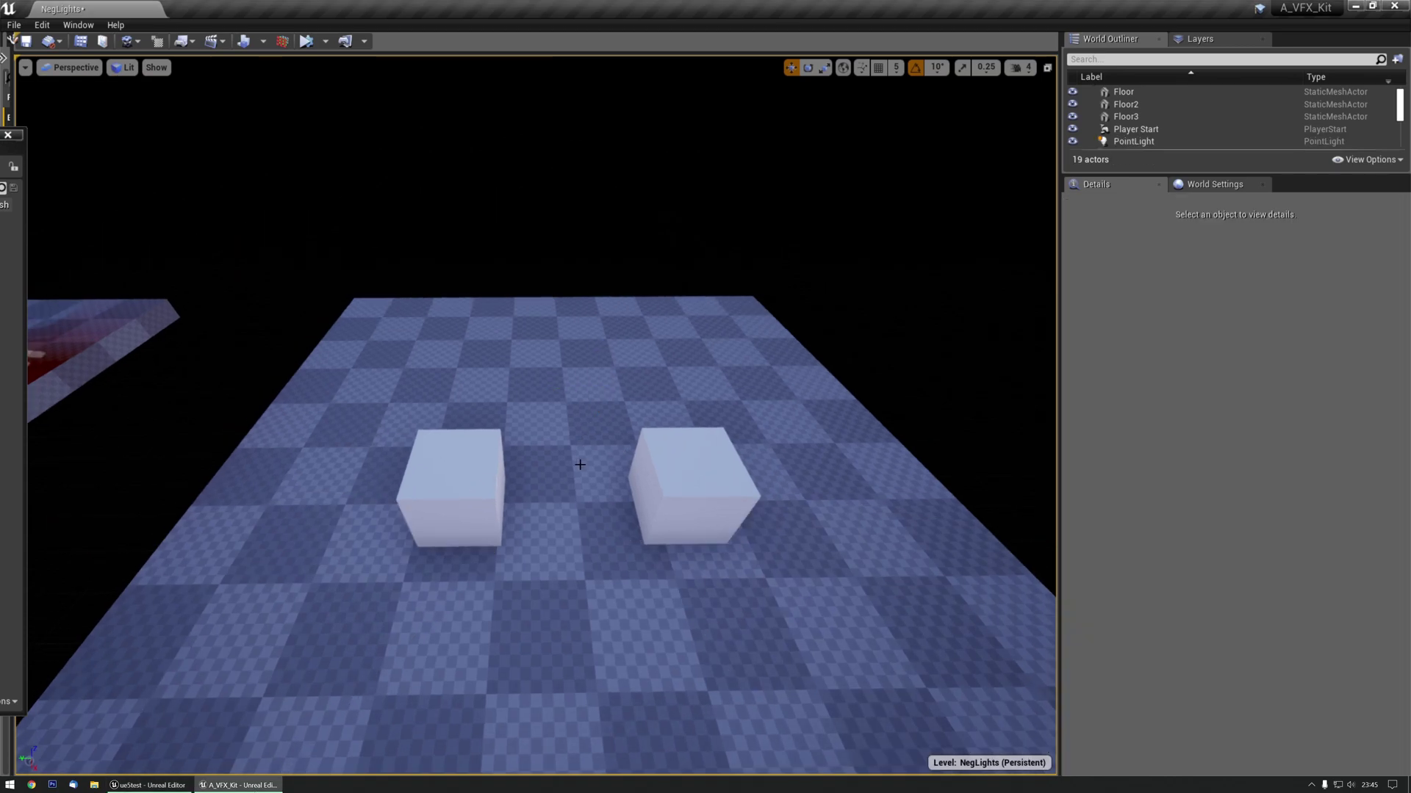
Step: Place a fresh point light between the two cubes, raise it slightly and bring up its Light Profiles settings
{"action": "key", "text": "l"}
{"action": "left_click", "coordinate": [575, 502]}
{"action": "left_click_drag", "start_coordinate": [579, 464], "coordinate": [584, 416]}
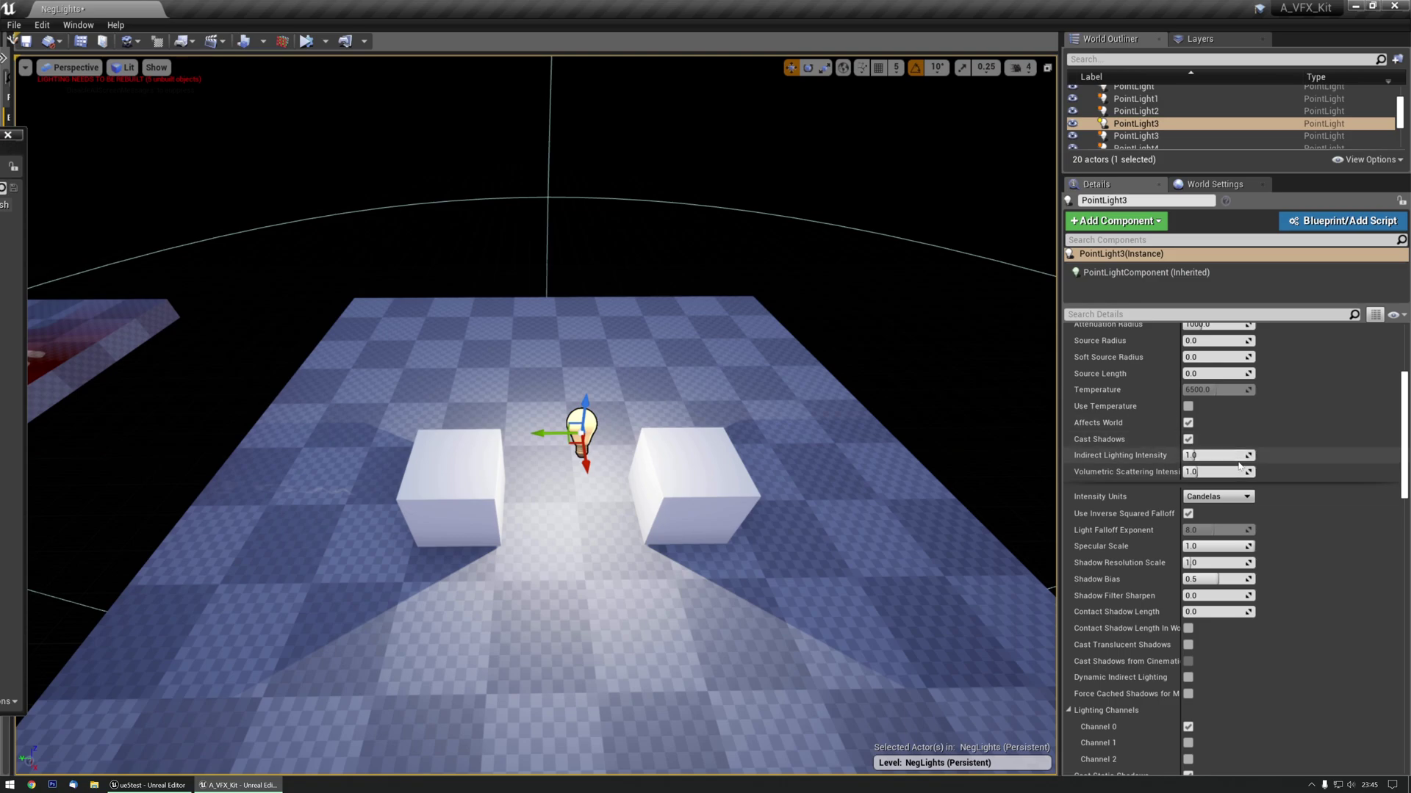
{"action": "scroll", "coordinate": [1238, 465], "scroll_direction": "down", "scroll_amount": 10}
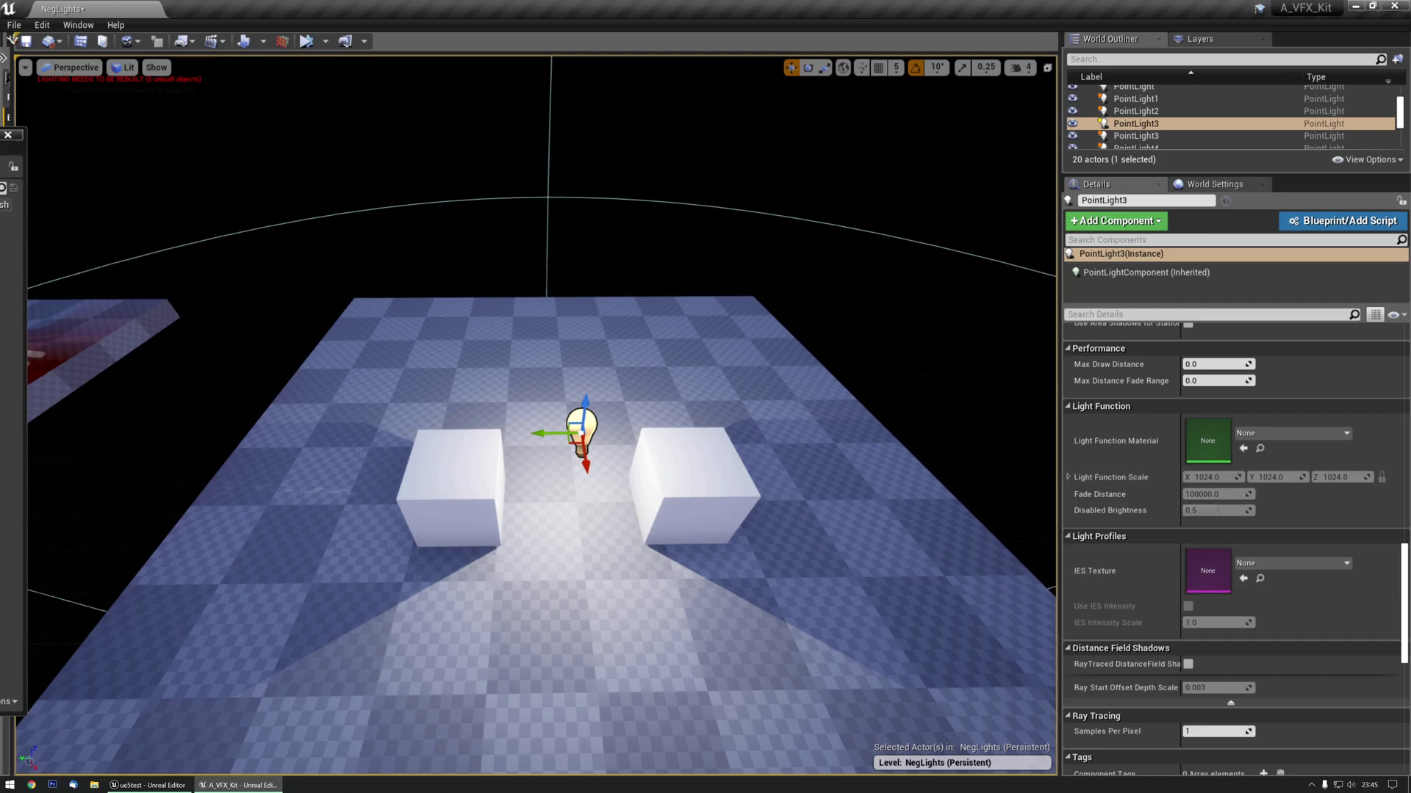
Step: Switch to the IES Library website in the browser, search for 360 and look through the matching light profiles
{"action": "left_click_drag", "start_coordinate": [0, 145], "coordinate": [827, 82]}
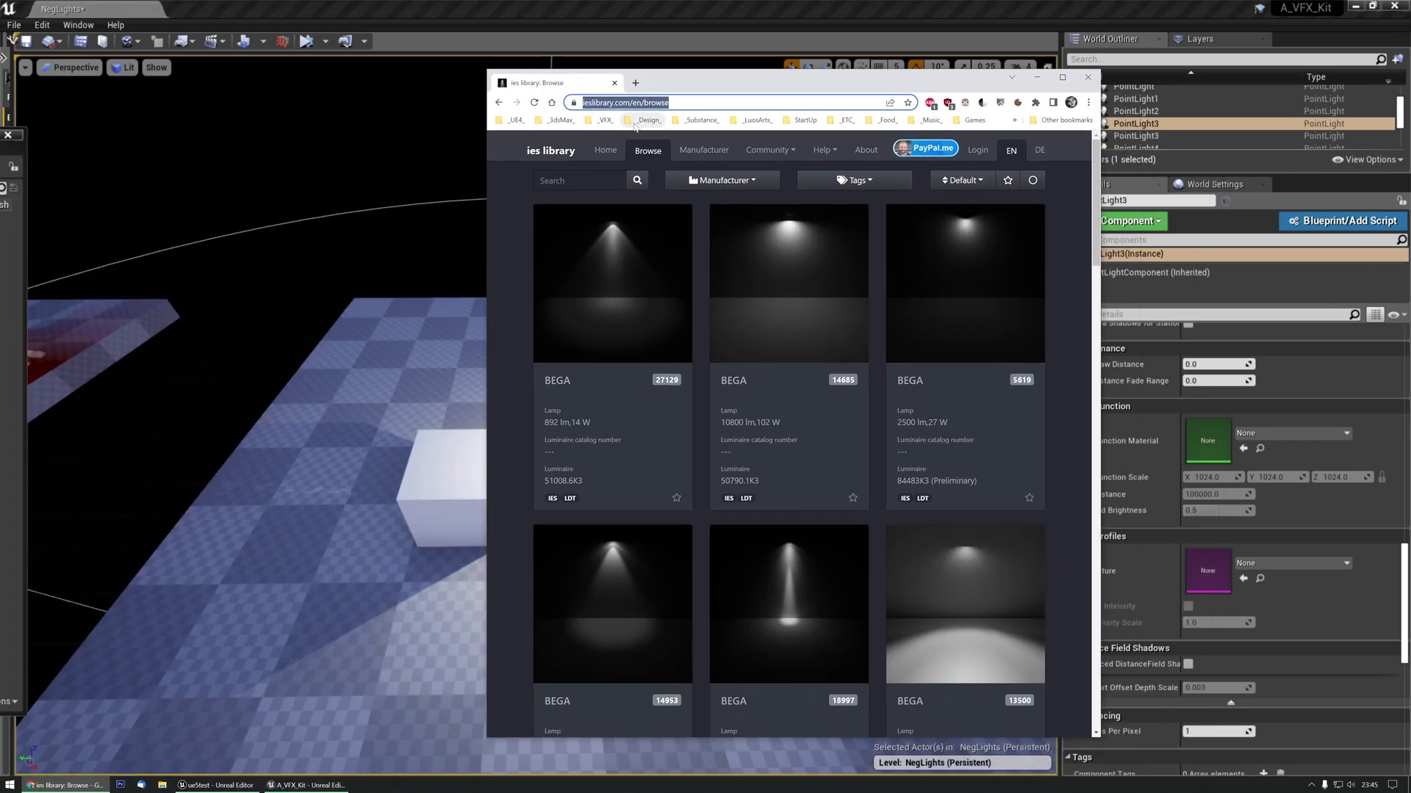
{"action": "left_click", "coordinate": [568, 179]}
{"action": "scroll", "coordinate": [755, 314], "scroll_direction": "down", "scroll_amount": 5}
{"action": "scroll", "coordinate": [756, 314], "scroll_direction": "up", "scroll_amount": 5}
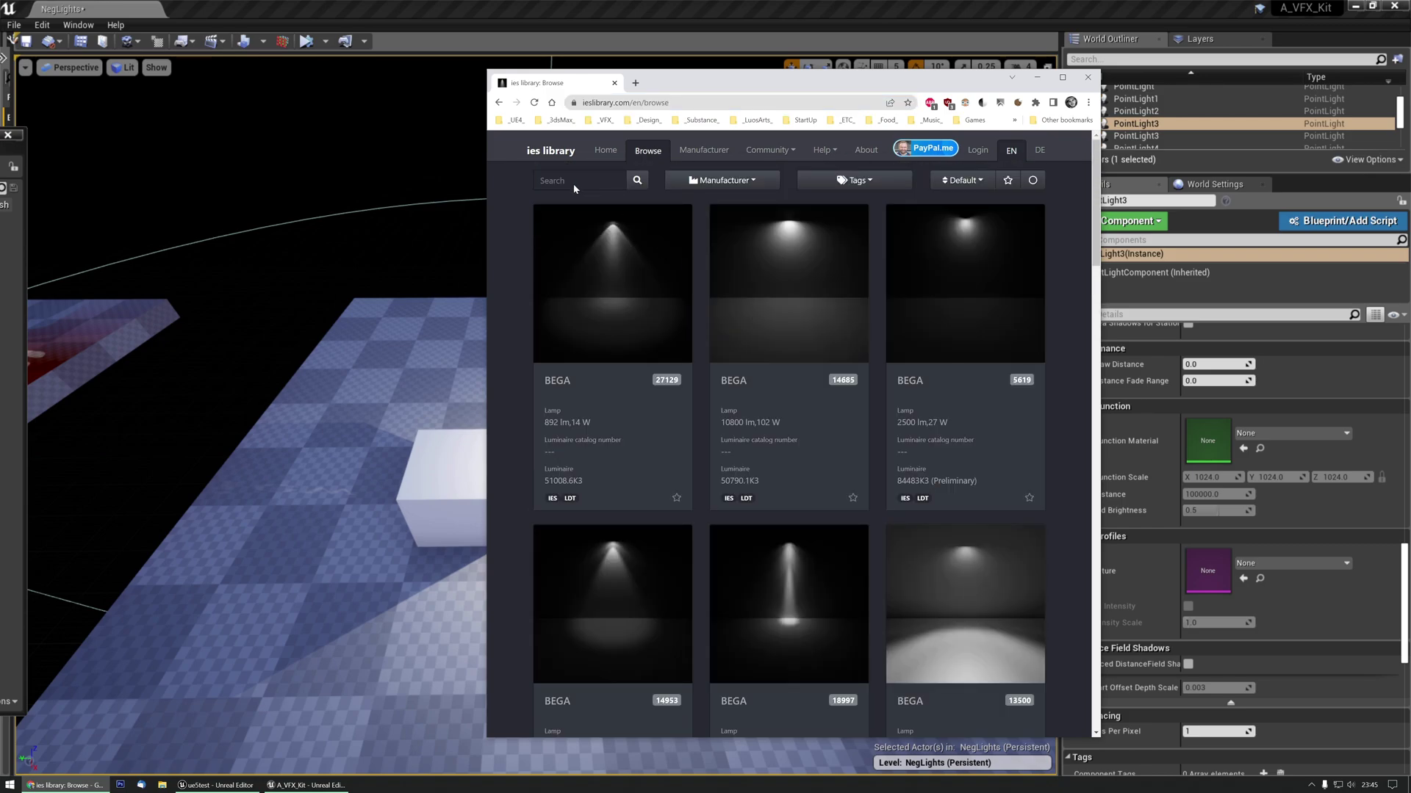
{"action": "left_click", "coordinate": [534, 102]}
{"action": "type", "text": "360"}
{"action": "key", "text": "Return"}
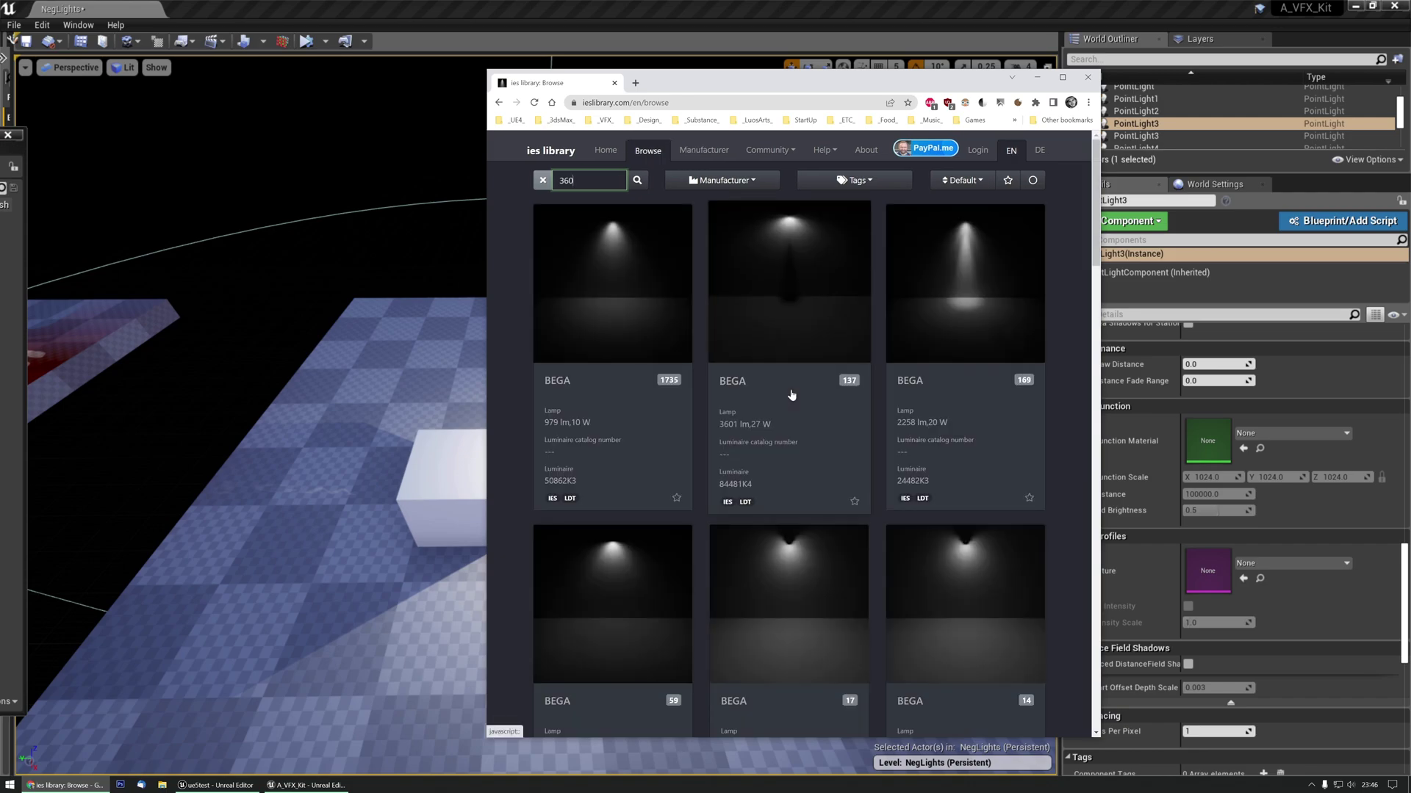
{"action": "scroll", "coordinate": [791, 394], "scroll_direction": "down", "scroll_amount": 4}
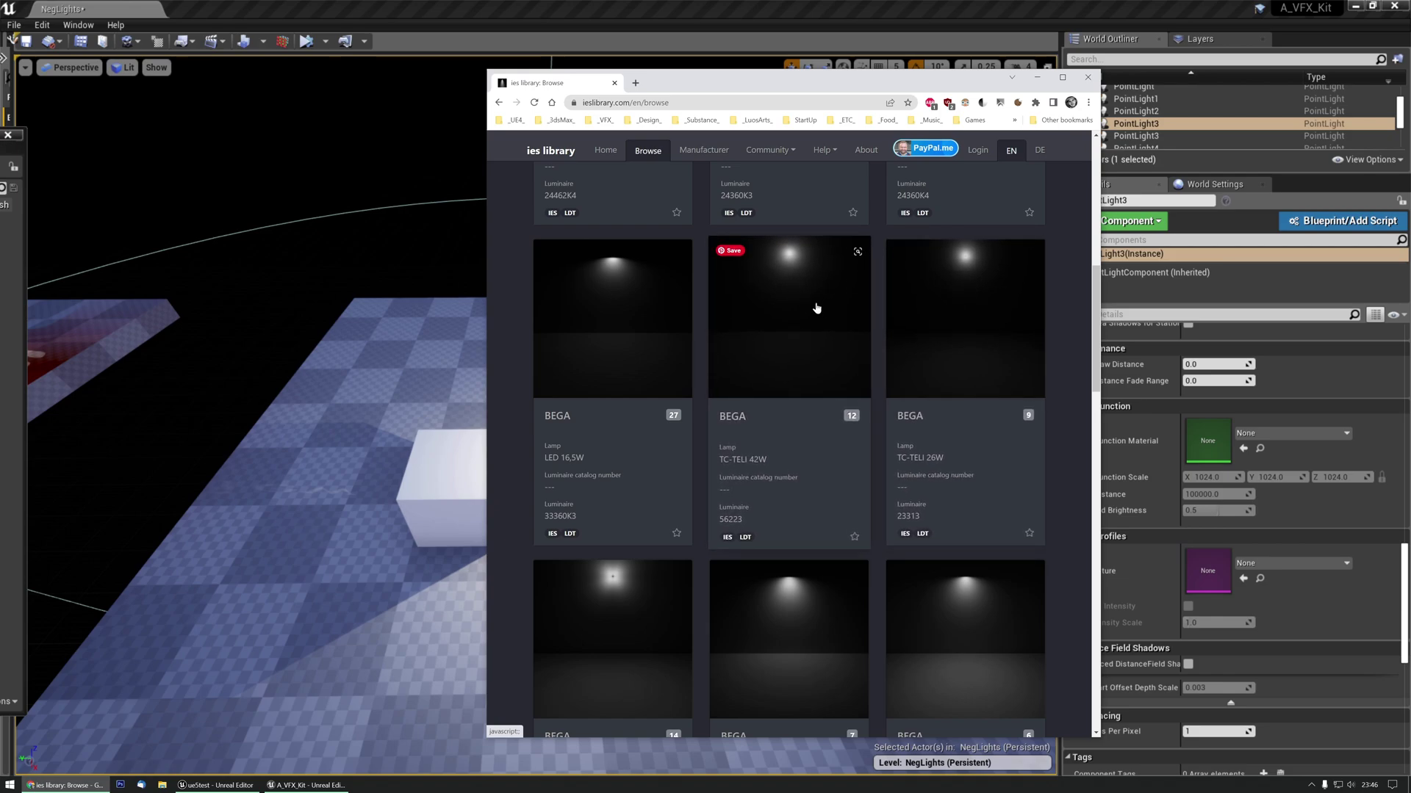
{"action": "scroll", "coordinate": [744, 561], "scroll_direction": "down", "scroll_amount": 3}
{"action": "scroll", "coordinate": [744, 559], "scroll_direction": "up", "scroll_amount": 4}
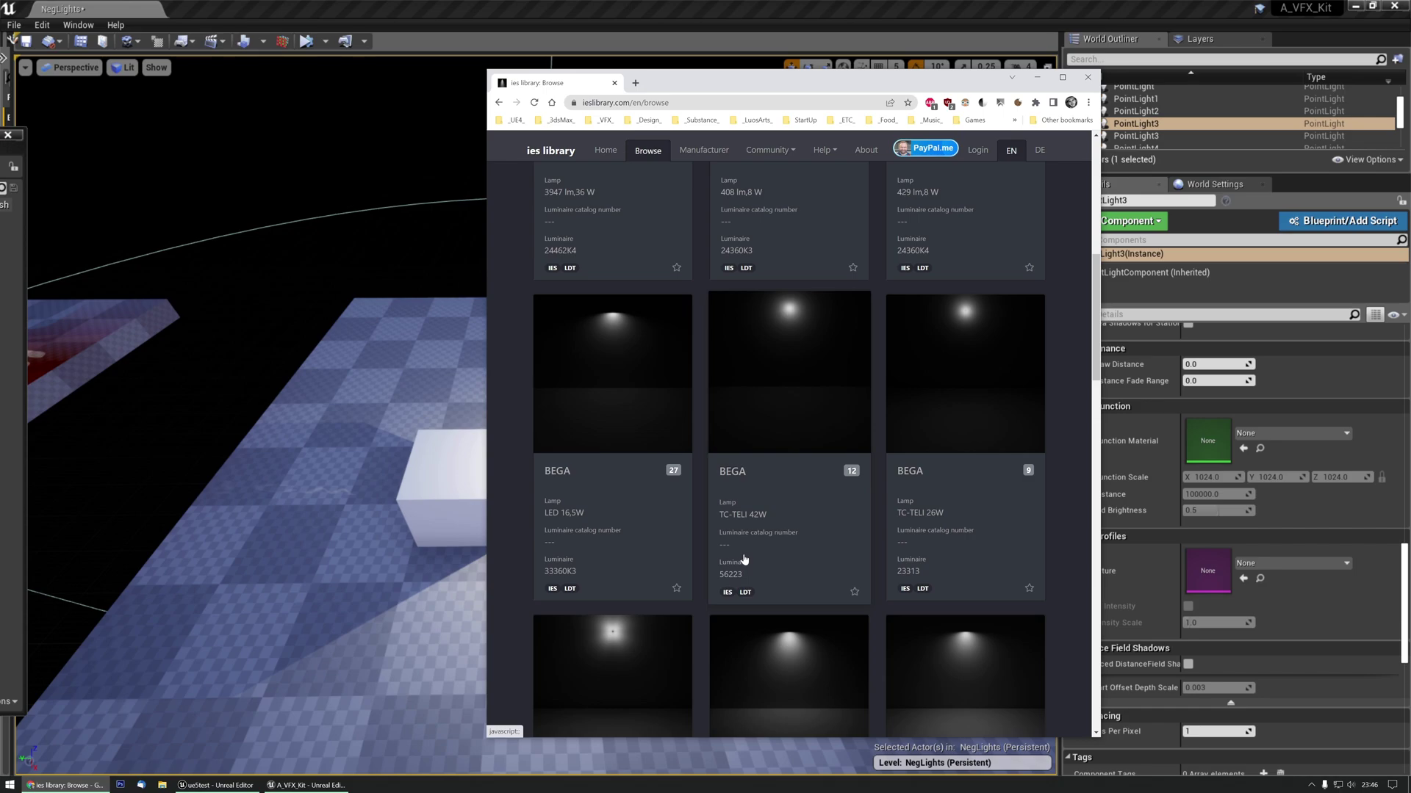
Step: Minimise the browser and assign the 04fa7ccc2d9f7c8bfd5984c74f9b9360 light profile from the NegLights folder as the point light's IES texture
{"action": "left_click", "coordinate": [1037, 78]}
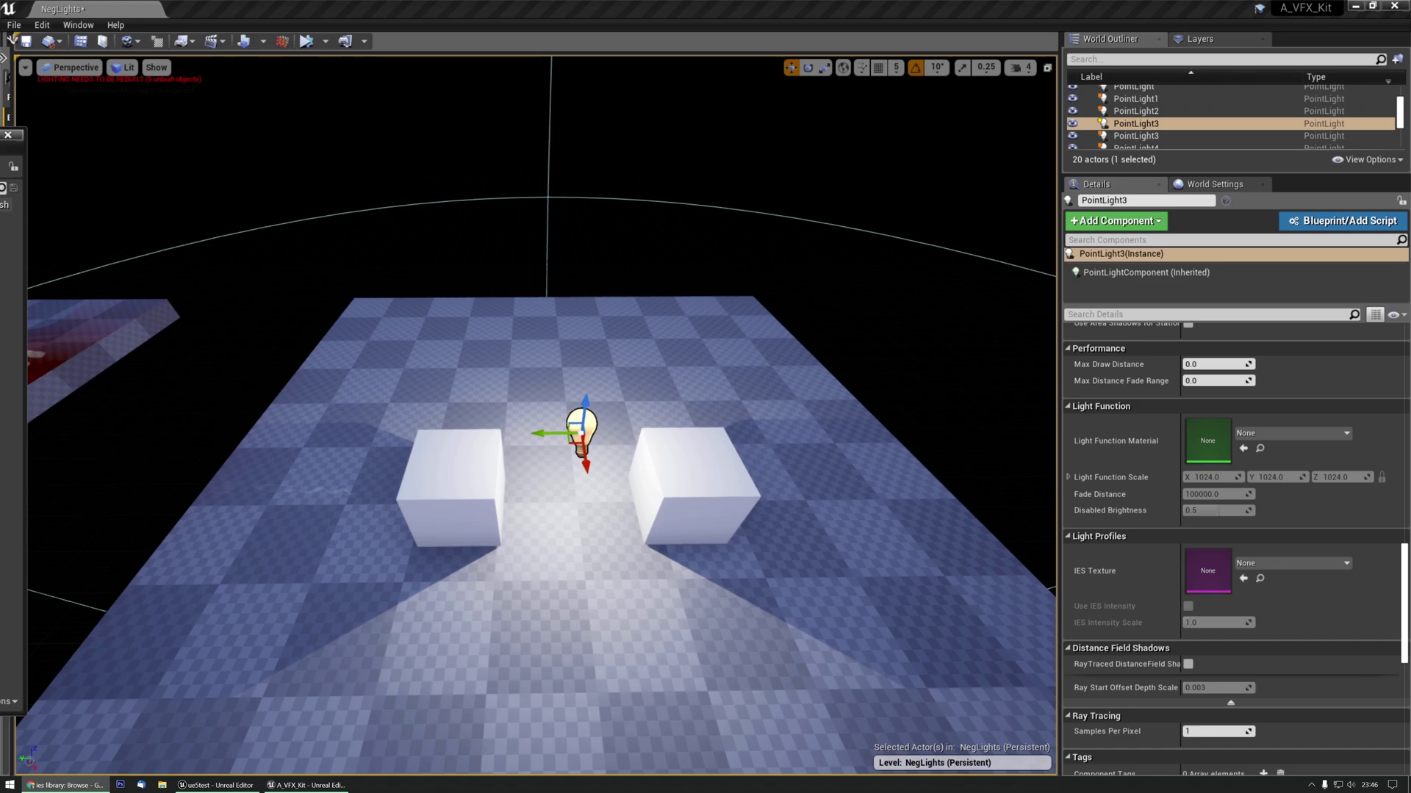
{"action": "left_click_drag", "start_coordinate": [0, 145], "coordinate": [487, 111]}
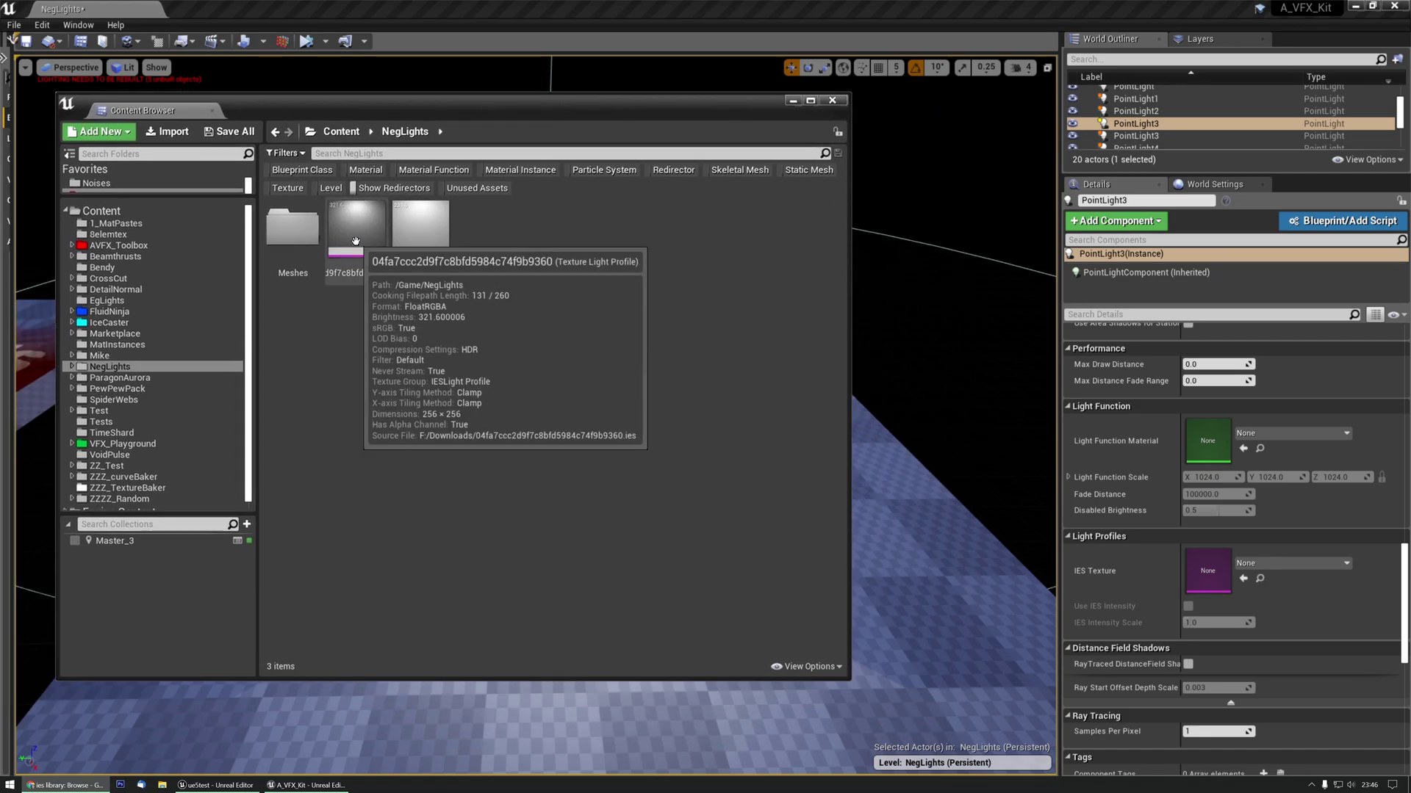
{"action": "left_click_drag", "start_coordinate": [355, 241], "coordinate": [1205, 570]}
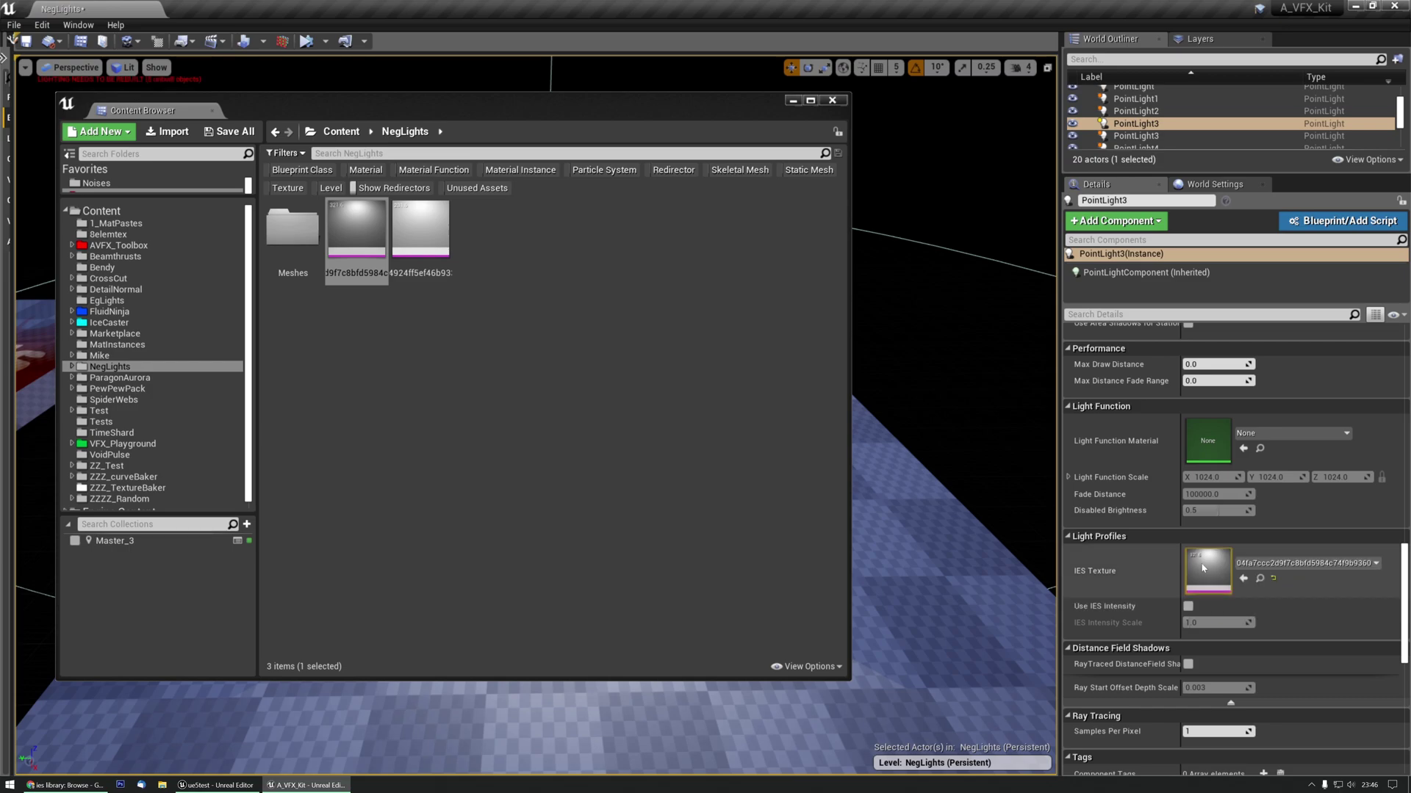
{"action": "left_click", "coordinate": [832, 99]}
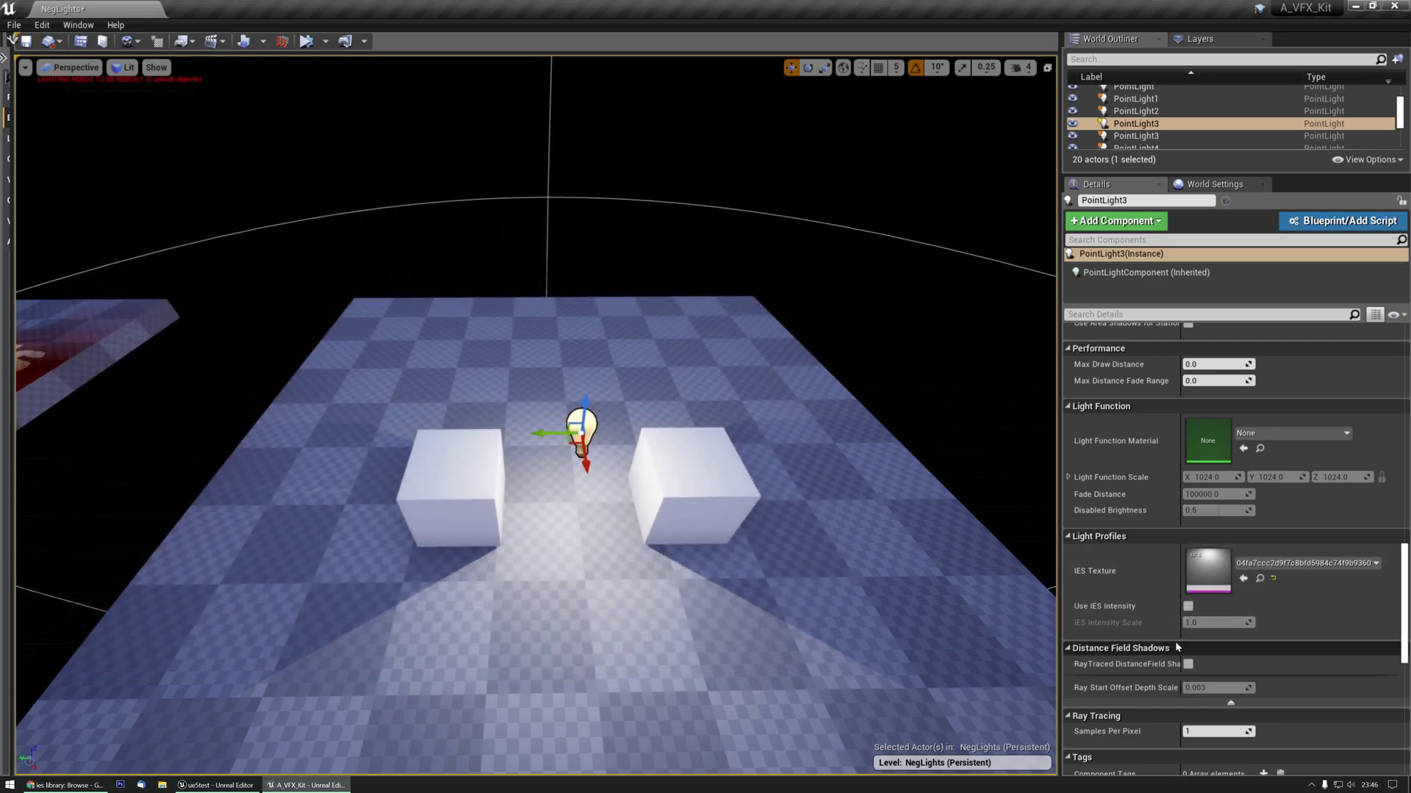
Step: Enable Use IES Intensity for the point light and set its IES Intensity Scale to -1
{"action": "left_click", "coordinate": [1188, 606]}
{"action": "left_click", "coordinate": [1199, 622]}
{"action": "type", "text": "-1"}
{"action": "key", "text": "Return"}
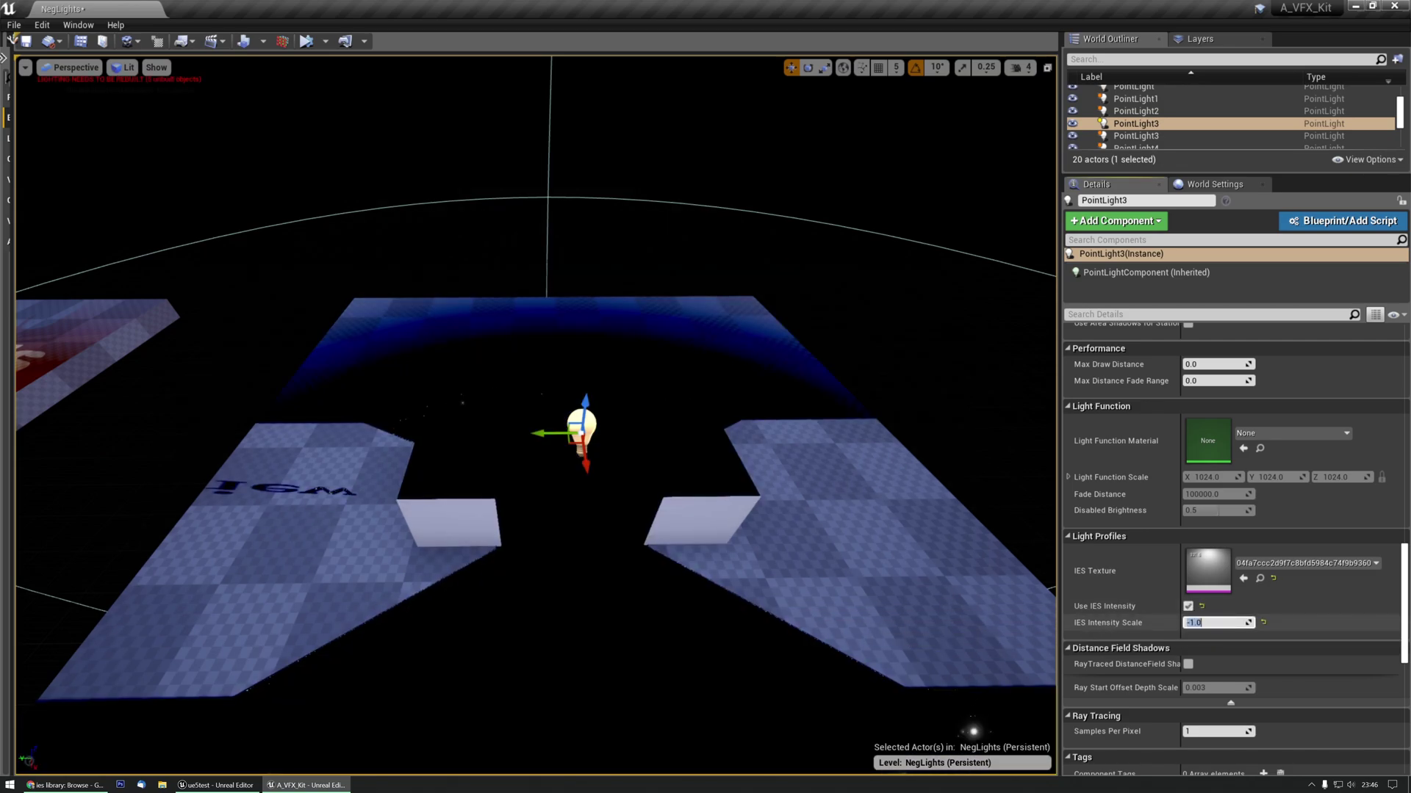
Step: Inspect the light around the two cubes and set its IES Intensity Scale to -100
{"action": "right_click_drag", "start_coordinate": [536, 415], "coordinate": [492, 415]}
{"action": "left_click_drag", "start_coordinate": [612, 437], "coordinate": [351, 427]}
{"action": "mouse_move", "coordinate": [588, 408]}
{"action": "right_mouse_down"}
{"action": "mouse_move", "coordinate": [573, 411]}
{"action": "mouse_move", "coordinate": [603, 408]}
{"action": "mouse_move", "coordinate": [587, 410]}
{"action": "right_mouse_up"}
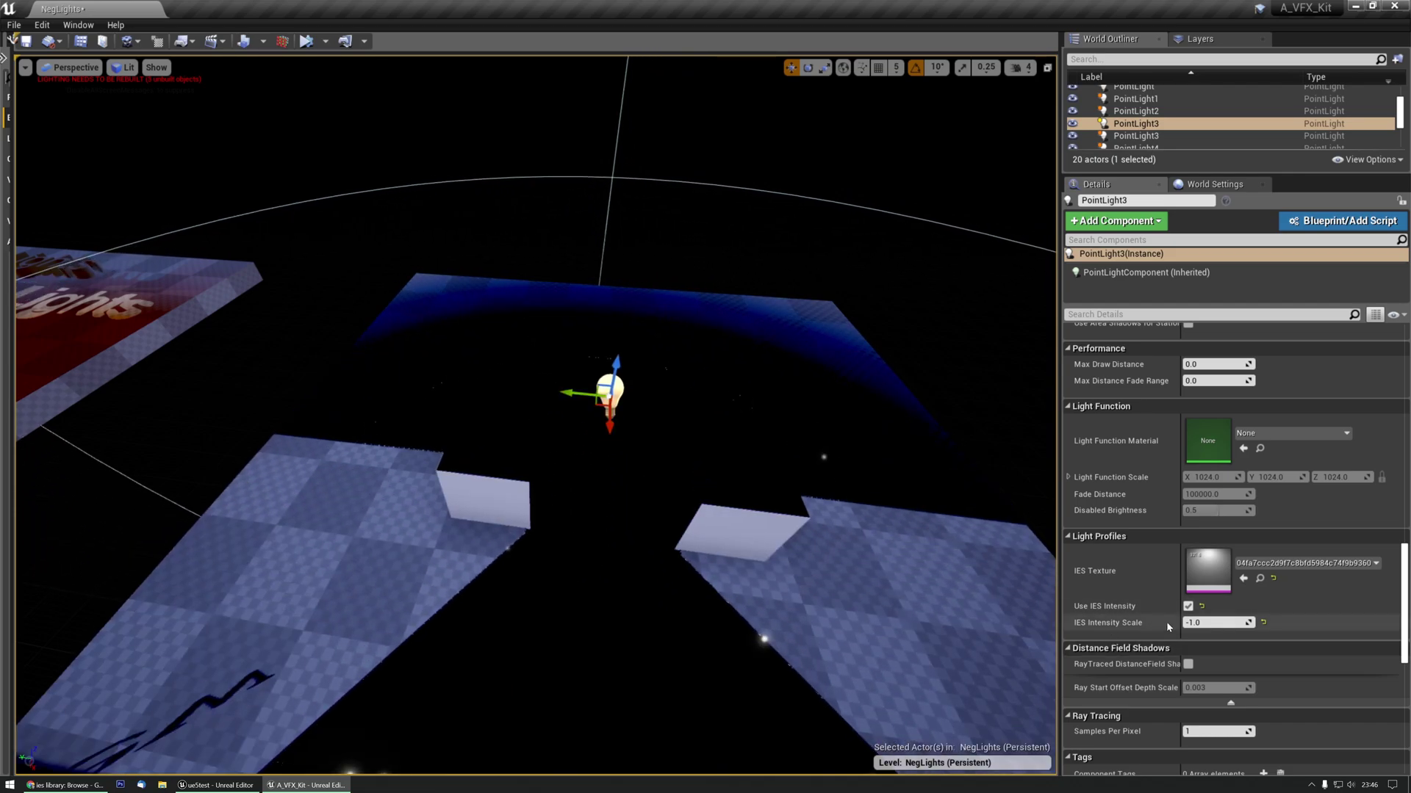
{"action": "type", "text": "100"}
{"action": "key", "text": "Return"}
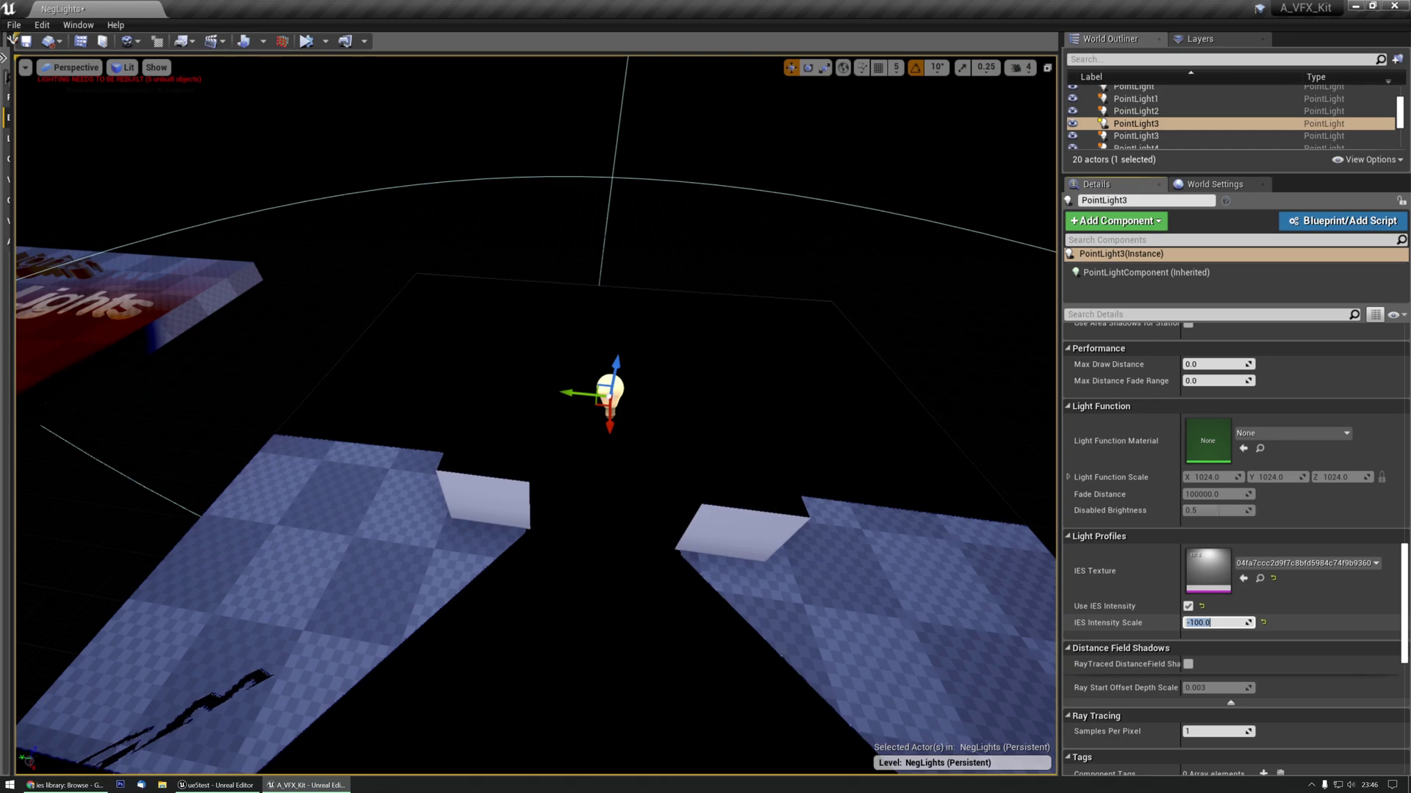
Step: Increase the point light's Source Length to about 7612
{"action": "scroll", "coordinate": [1207, 598], "scroll_direction": "up", "scroll_amount": 5}
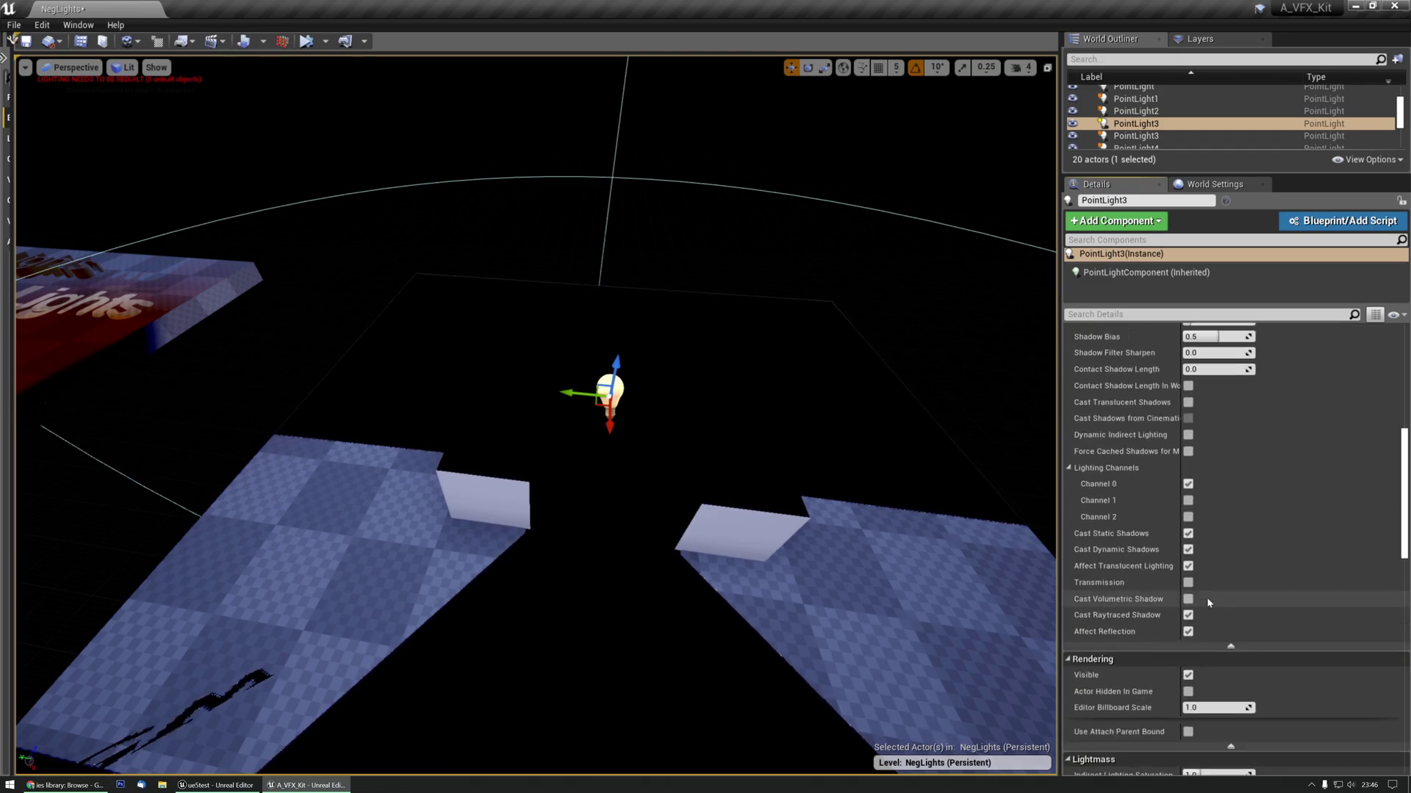
{"action": "scroll", "coordinate": [1207, 597], "scroll_direction": "up", "scroll_amount": 6}
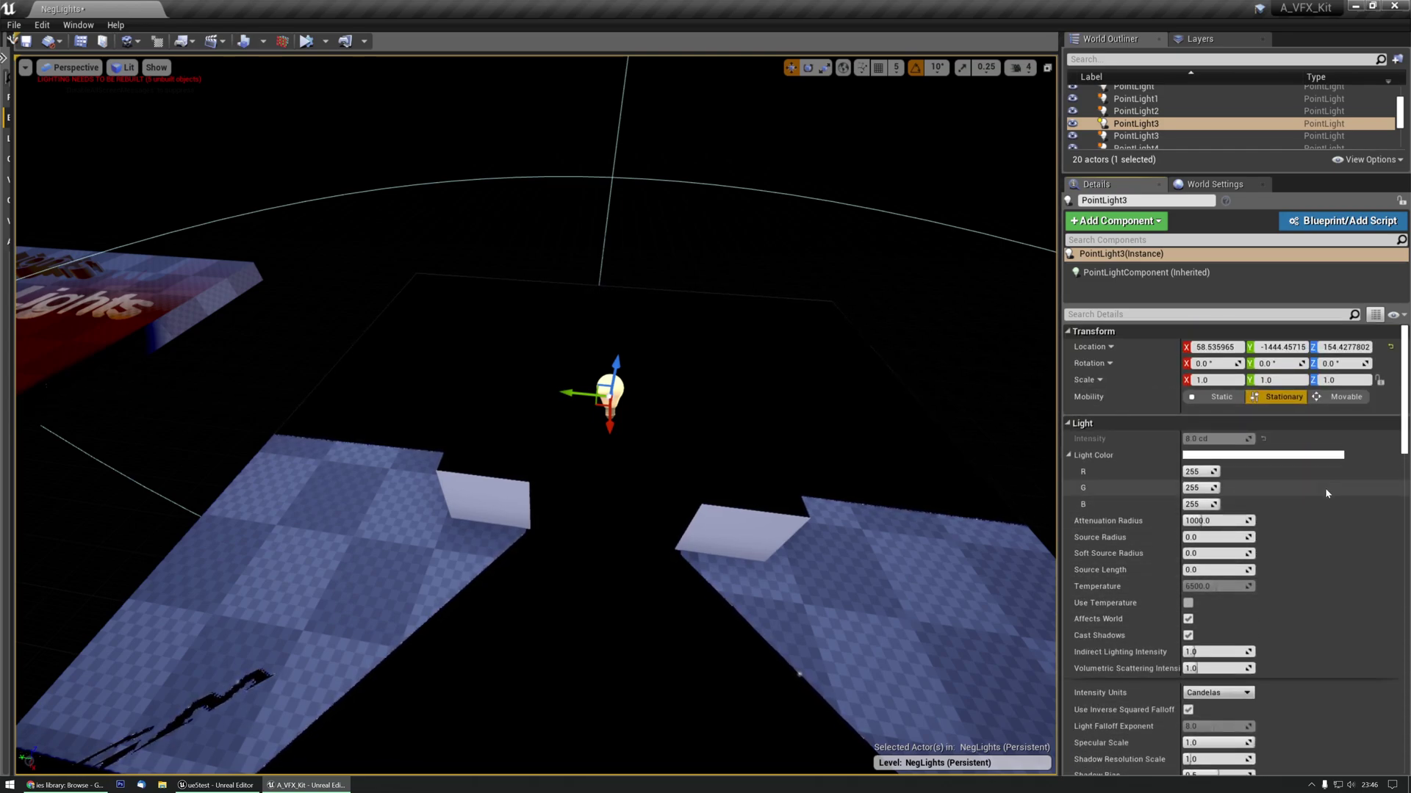
{"action": "scroll", "coordinate": [1168, 537], "scroll_direction": "down", "scroll_amount": 1}
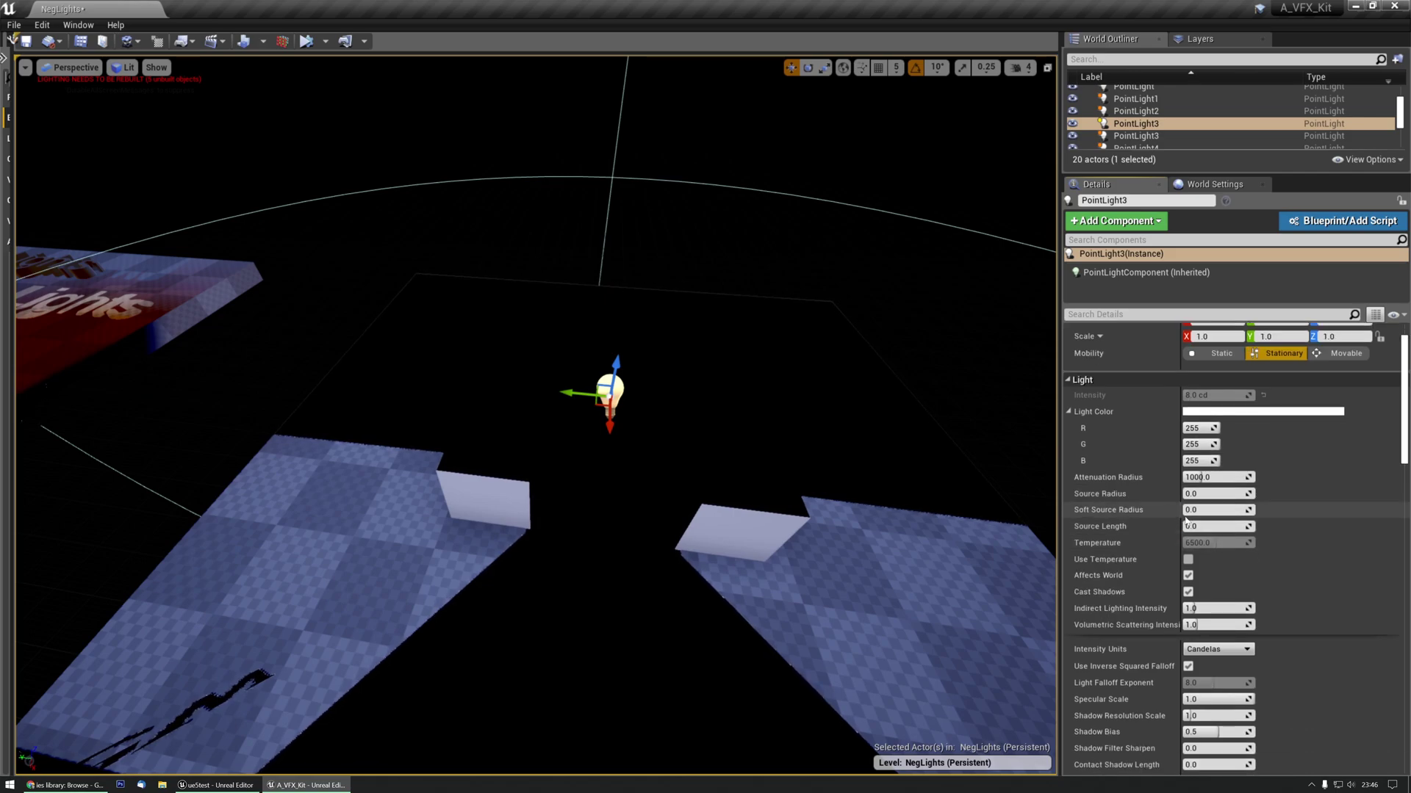
{"action": "mouse_move", "coordinate": [1187, 526]}
{"action": "left_mouse_down"}
{"action": "mouse_move", "coordinate": [1278, 527]}
{"action": "mouse_move", "coordinate": [1234, 526]}
{"action": "mouse_move", "coordinate": [1258, 526]}
{"action": "left_mouse_up"}
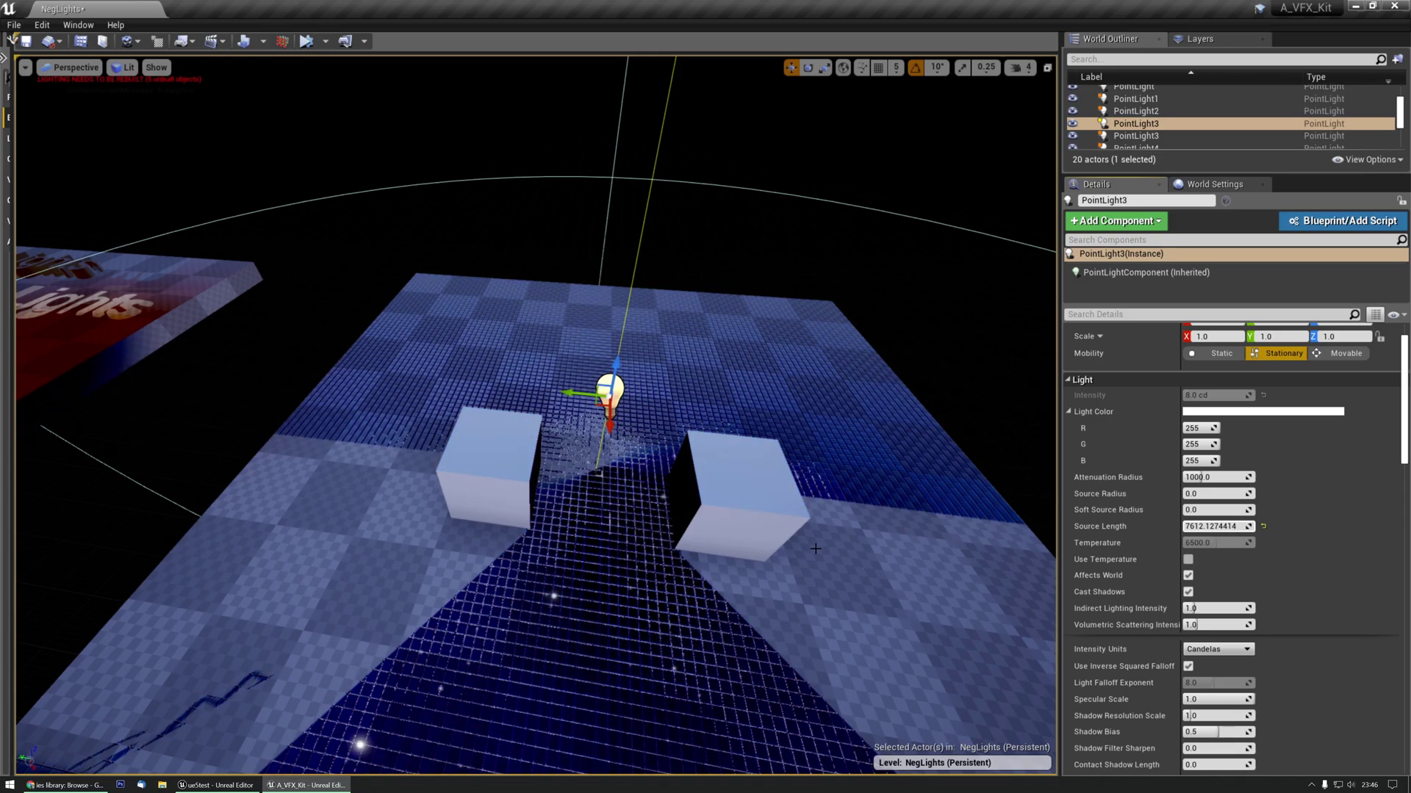
Step: Nudge the point light slightly sideways and darken its light colour to a value of 0.01
{"action": "mouse_move", "coordinate": [828, 513]}
{"action": "right_mouse_down"}
{"action": "mouse_move", "coordinate": [823, 470]}
{"action": "mouse_move", "coordinate": [824, 498]}
{"action": "right_mouse_up"}
{"action": "left_click", "coordinate": [1224, 412]}
{"action": "mouse_move", "coordinate": [1184, 470]}
{"action": "left_mouse_down"}
{"action": "mouse_move", "coordinate": [1189, 585]}
{"action": "mouse_move", "coordinate": [1192, 462]}
{"action": "mouse_move", "coordinate": [1188, 596]}
{"action": "mouse_move", "coordinate": [1198, 441]}
{"action": "mouse_move", "coordinate": [1188, 555]}
{"action": "mouse_move", "coordinate": [1196, 469]}
{"action": "left_mouse_up"}
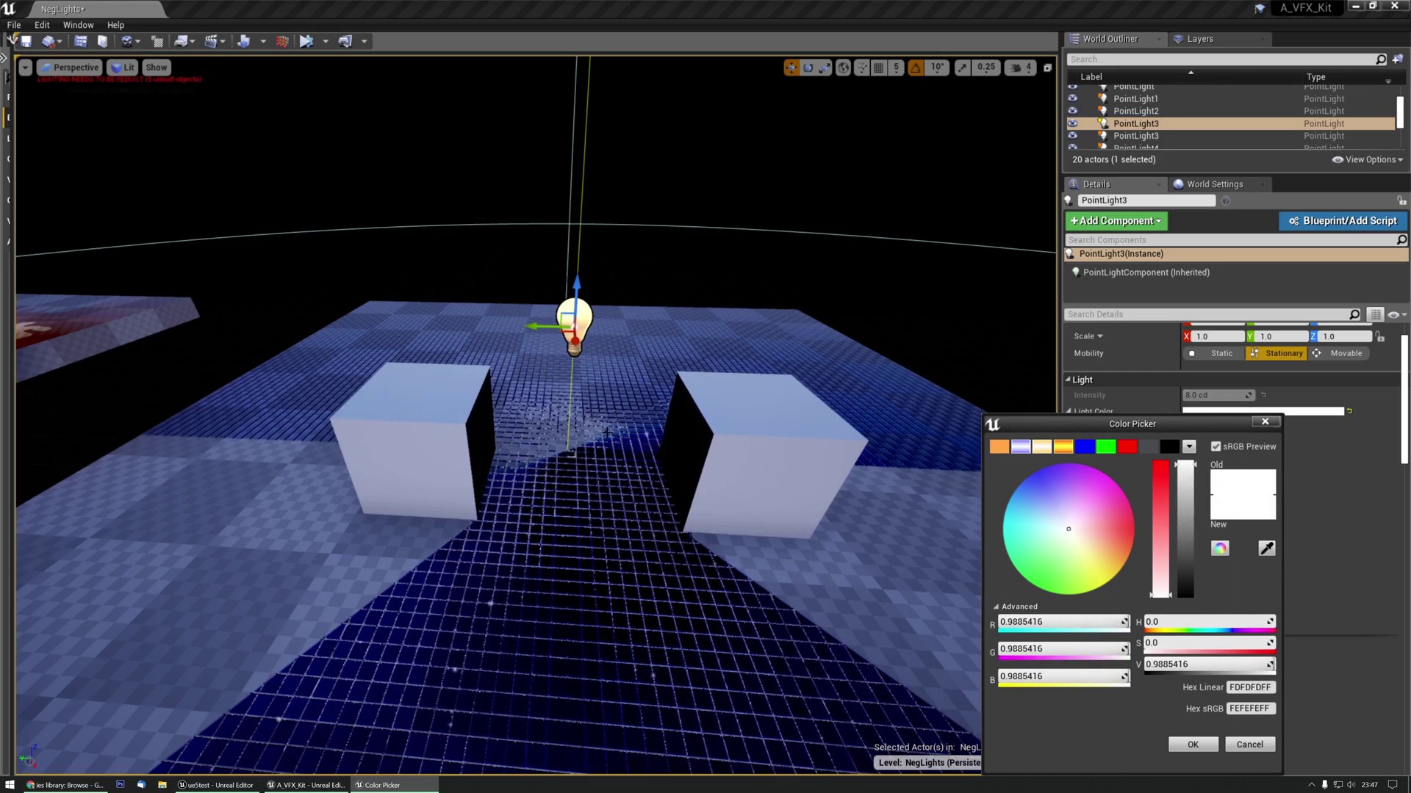
{"action": "mouse_move", "coordinate": [557, 327]}
{"action": "left_mouse_down"}
{"action": "mouse_move", "coordinate": [525, 328]}
{"action": "mouse_move", "coordinate": [563, 328]}
{"action": "left_mouse_up"}
{"action": "left_click", "coordinate": [1198, 665]}
{"action": "type", "text": "0.01"}
{"action": "key", "text": "Return"}
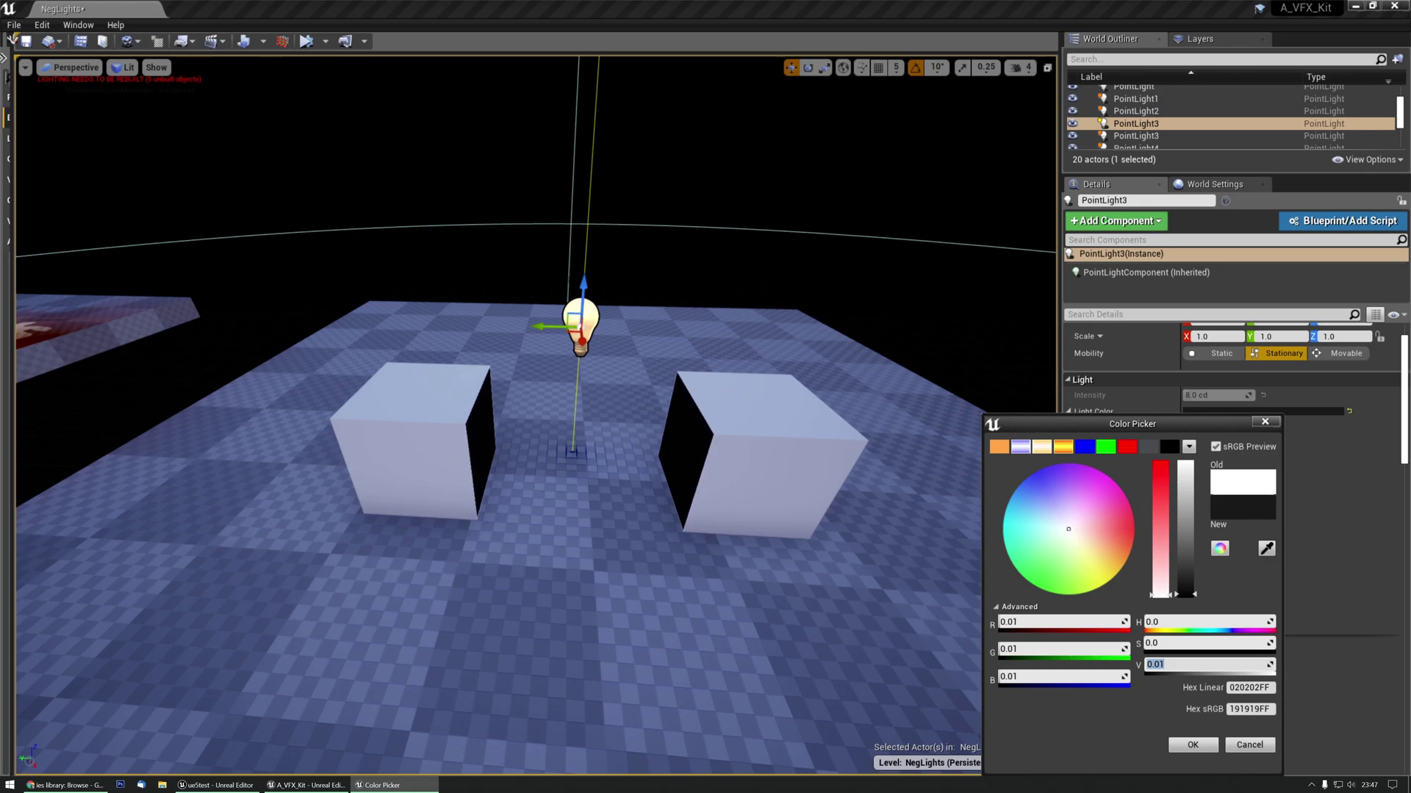
Step: Brighten the light colour to a value of about 0.93 for comparison, and set the value back to 0.01
{"action": "left_click_drag", "start_coordinate": [1184, 549], "coordinate": [1191, 473]}
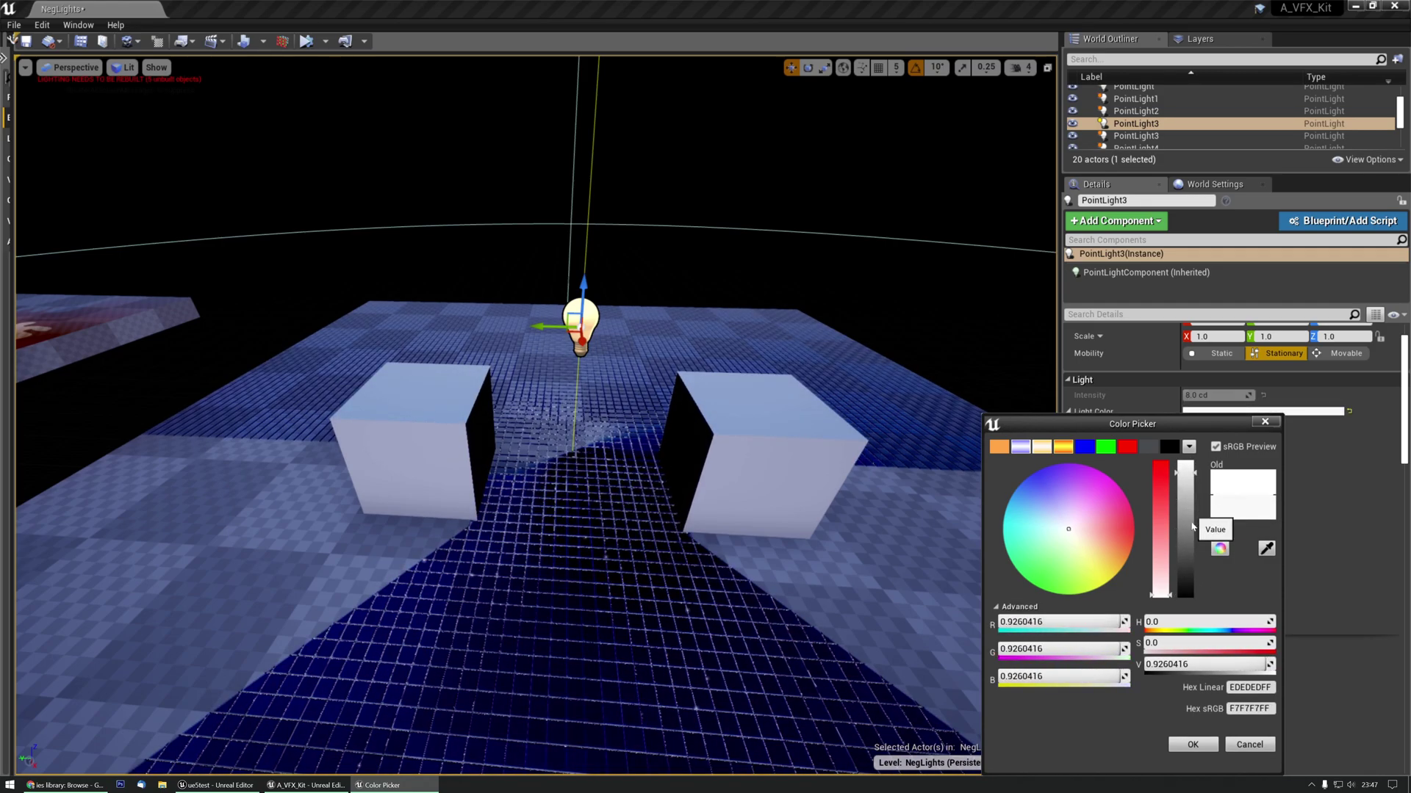
{"action": "left_click", "coordinate": [1195, 665]}
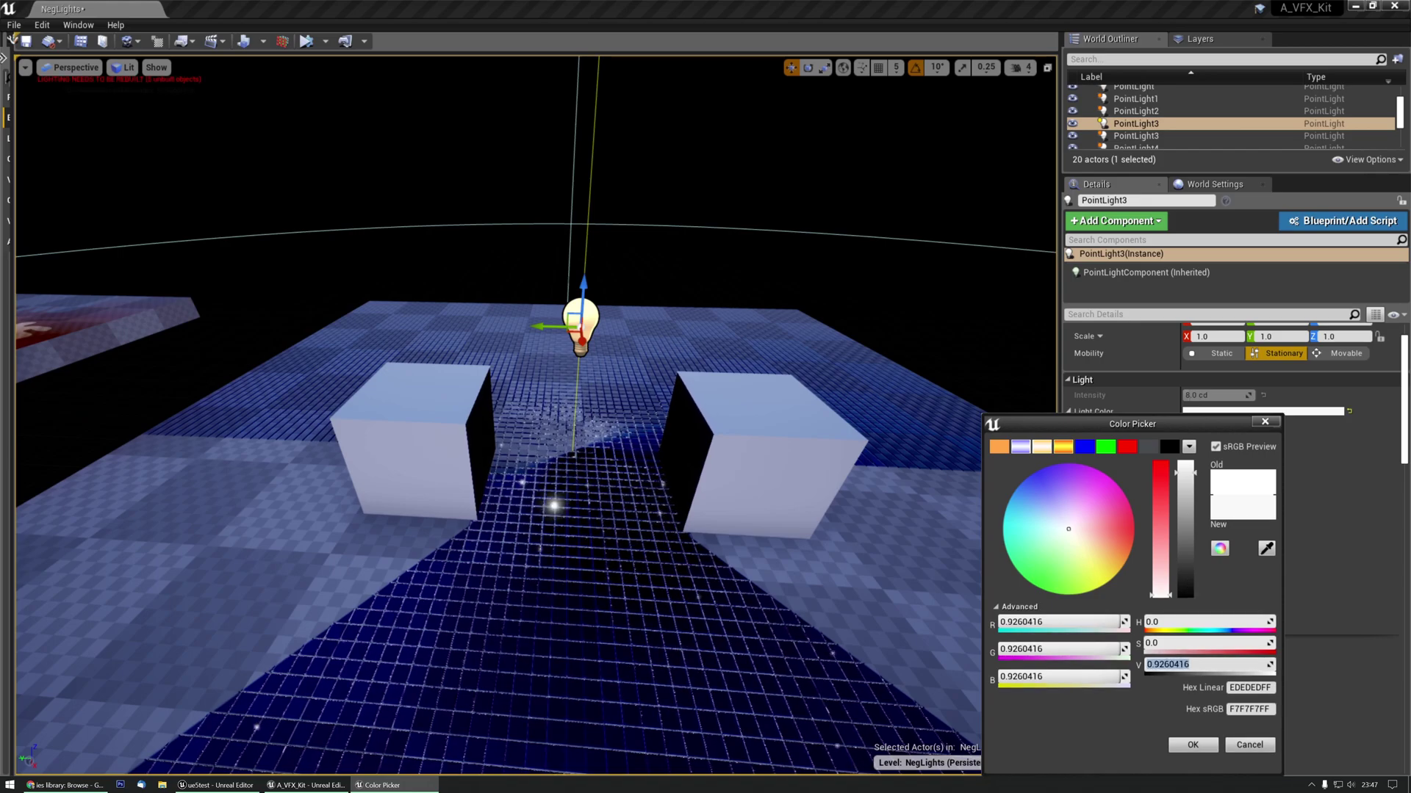
{"action": "type", "text": "0.01"}
{"action": "key", "text": "Return"}
Step: Try orange, blue and red hues for the light colour at a brightness value of about 0.81
{"action": "left_click_drag", "start_coordinate": [1062, 588], "coordinate": [1119, 562]}
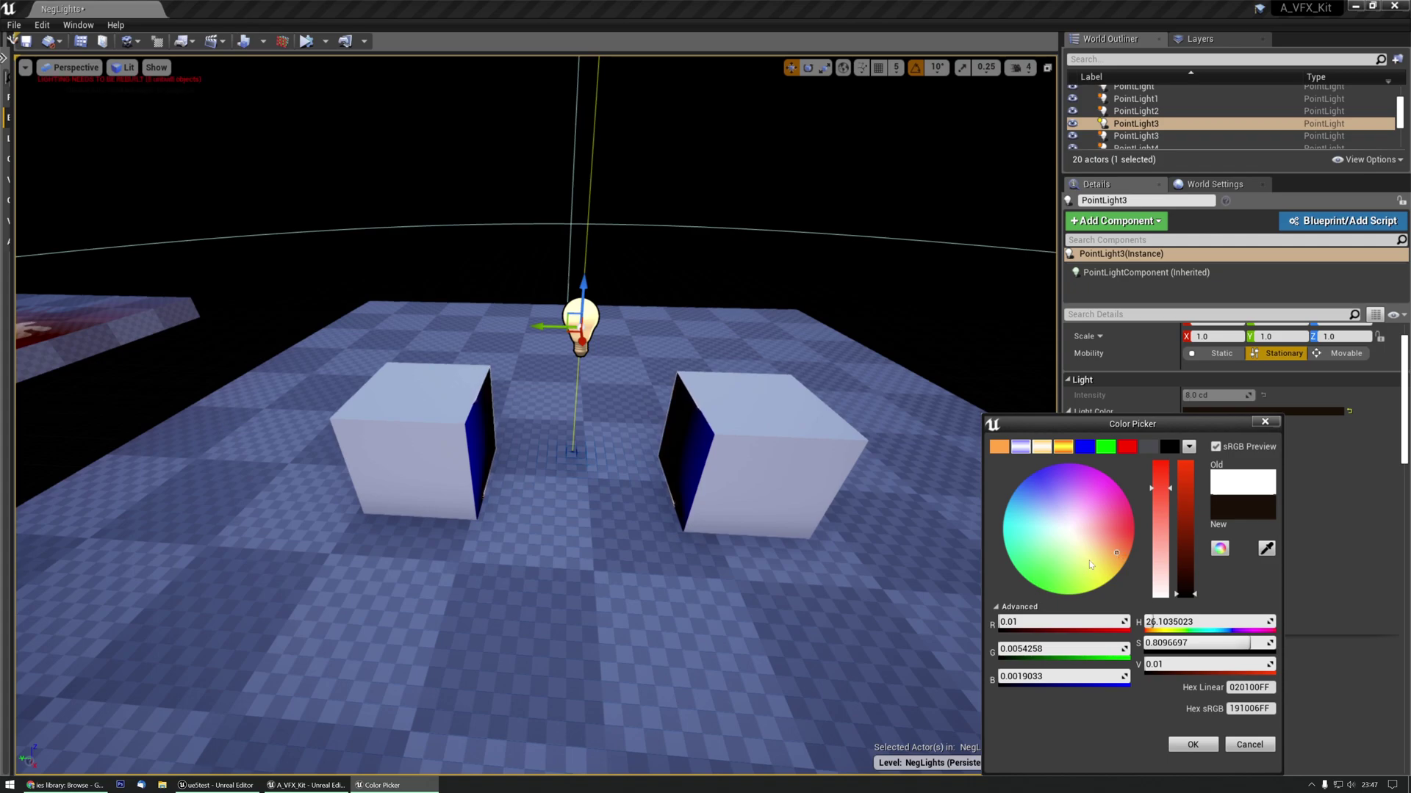
{"action": "left_click", "coordinate": [1190, 487]}
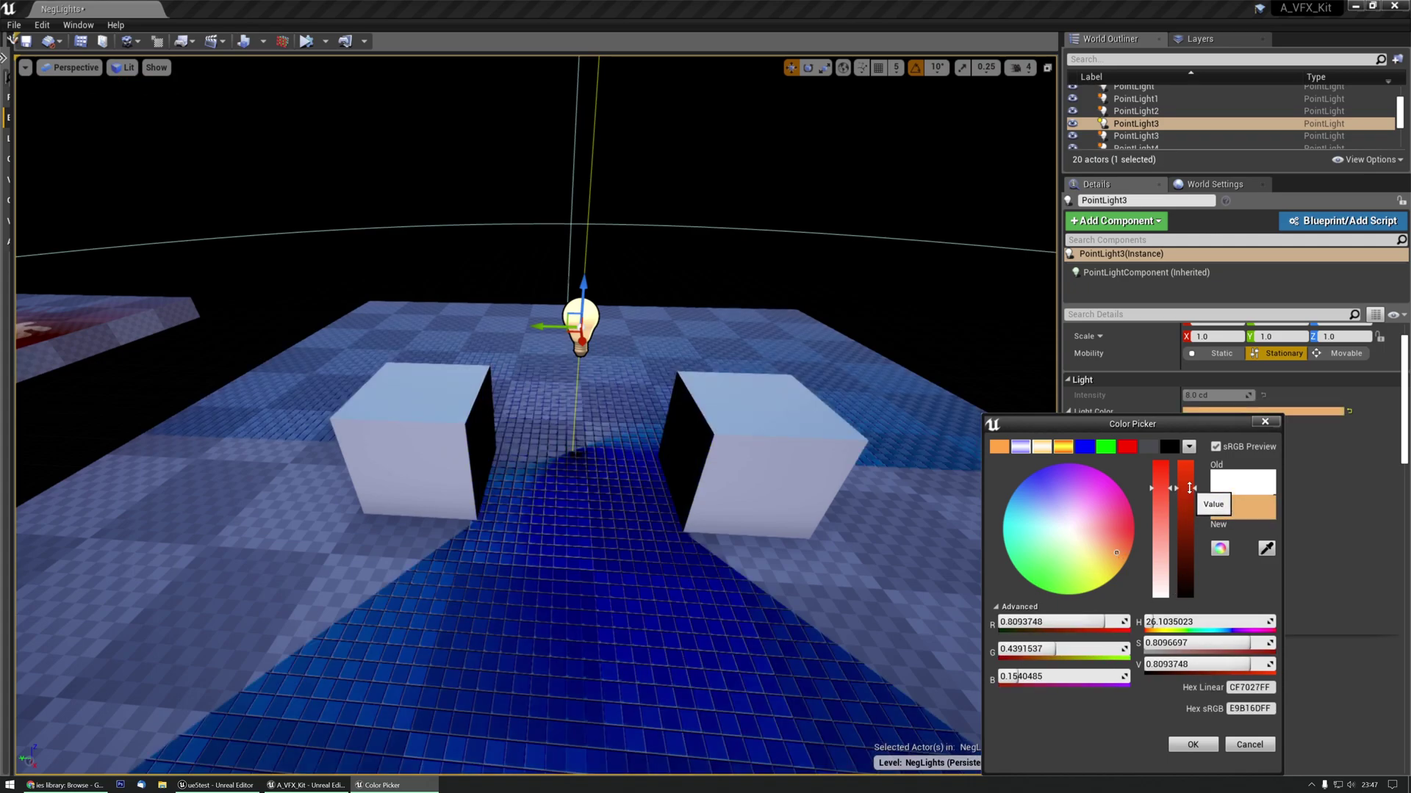
{"action": "left_click_drag", "start_coordinate": [1050, 499], "coordinate": [1032, 481]}
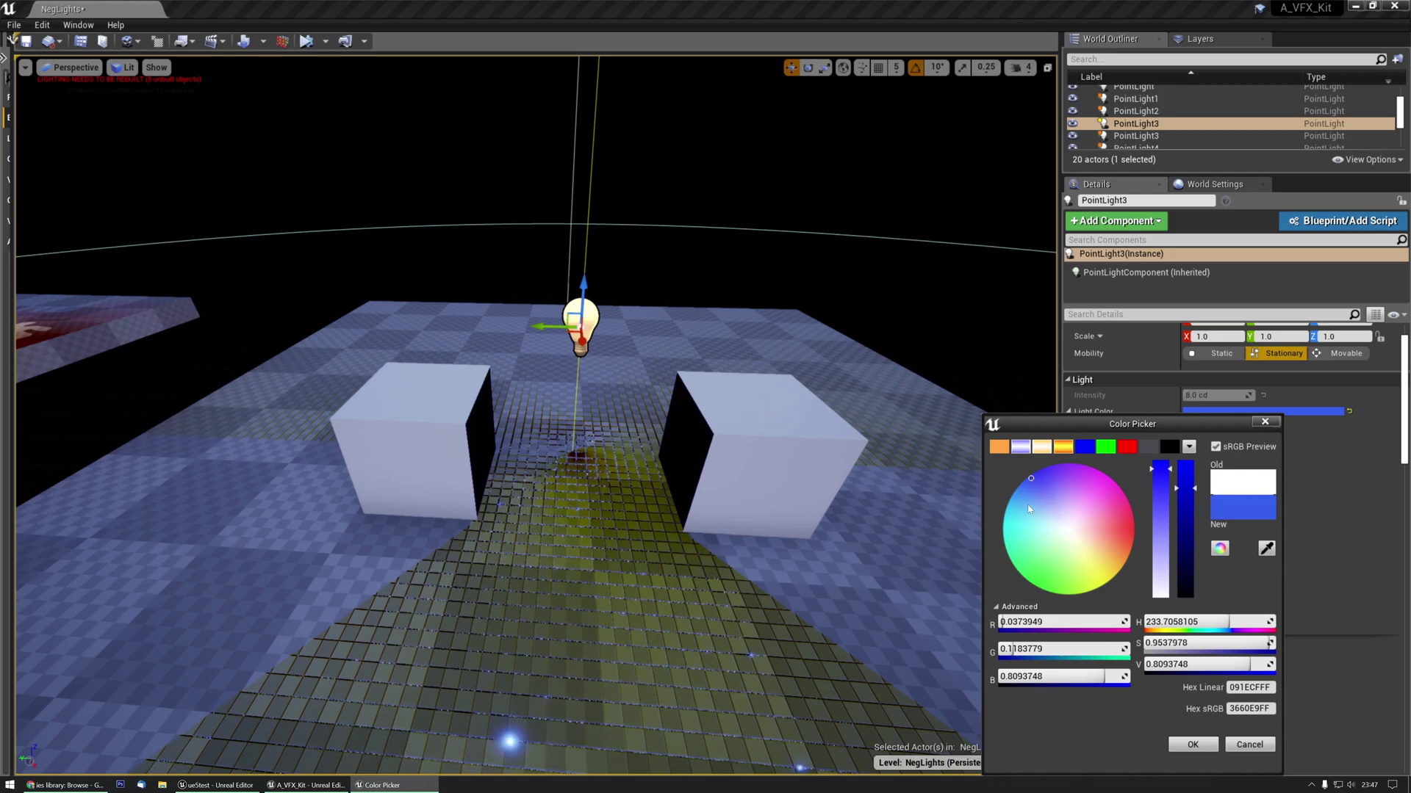
{"action": "left_click_drag", "start_coordinate": [1130, 535], "coordinate": [1144, 531]}
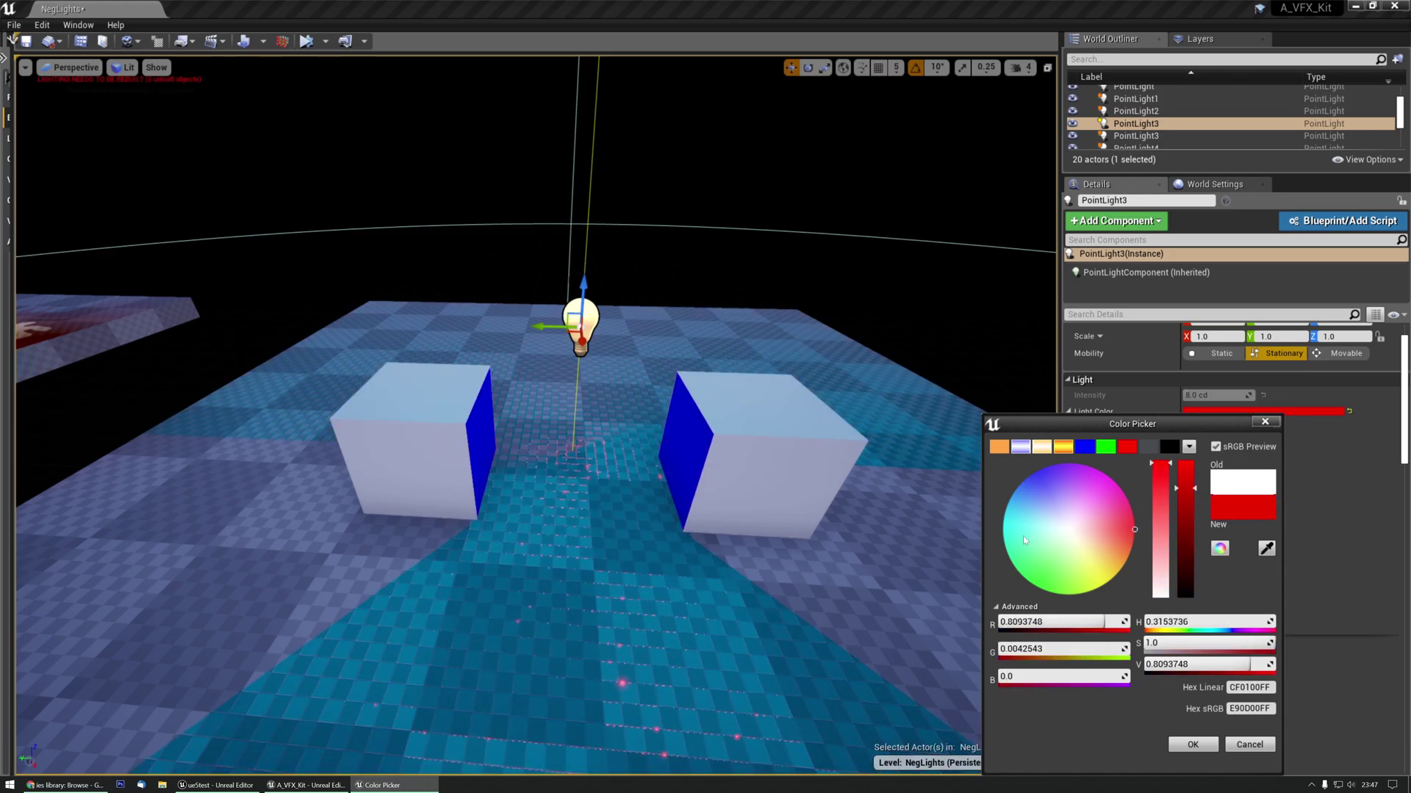
Step: Choose a medium blue light colour (G 116, B 157) and raise the point light to a Z of about 195
{"action": "left_click_drag", "start_coordinate": [1063, 567], "coordinate": [1014, 491]}
{"action": "left_click_drag", "start_coordinate": [585, 299], "coordinate": [587, 249]}
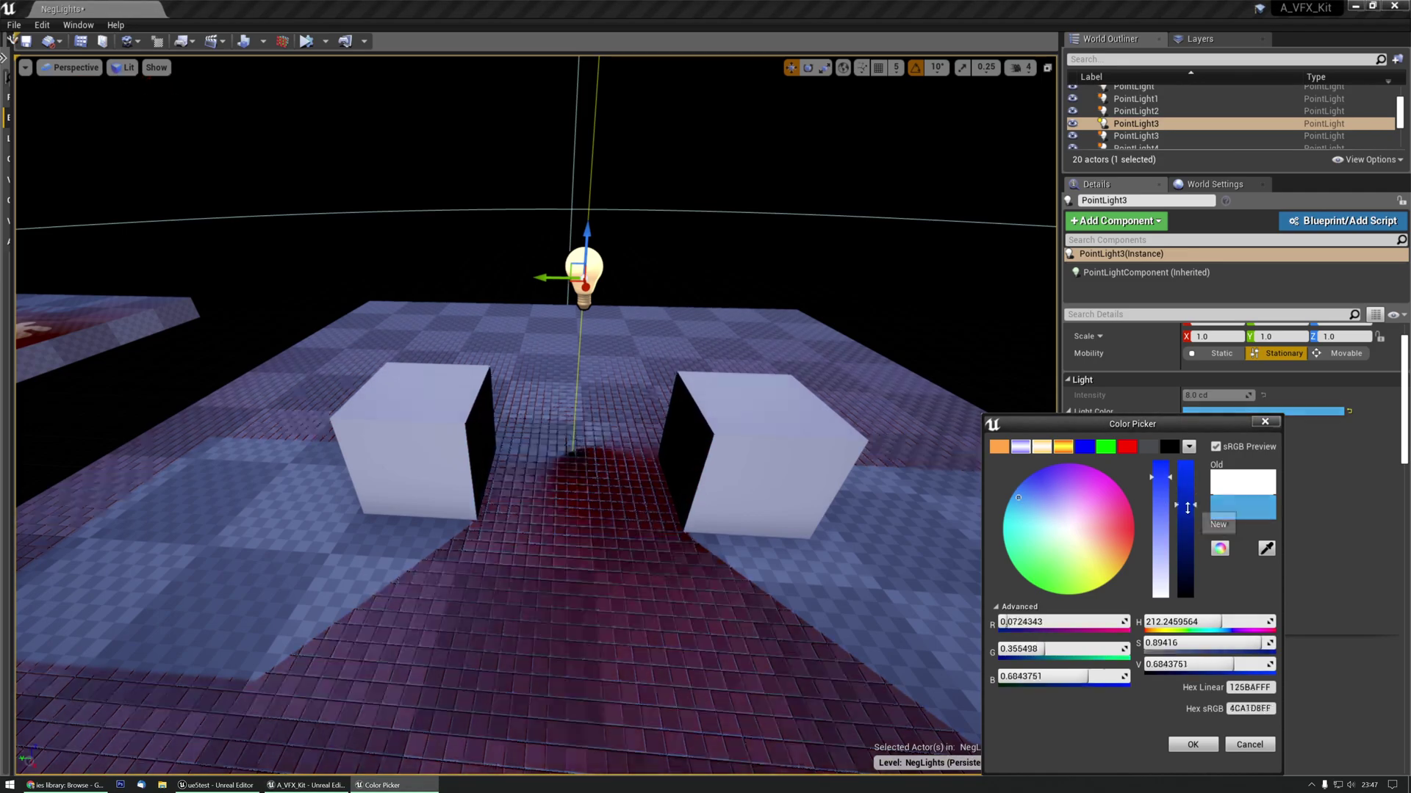
{"action": "left_click_drag", "start_coordinate": [1192, 488], "coordinate": [1193, 551]}
{"action": "left_click", "coordinate": [1193, 745]}
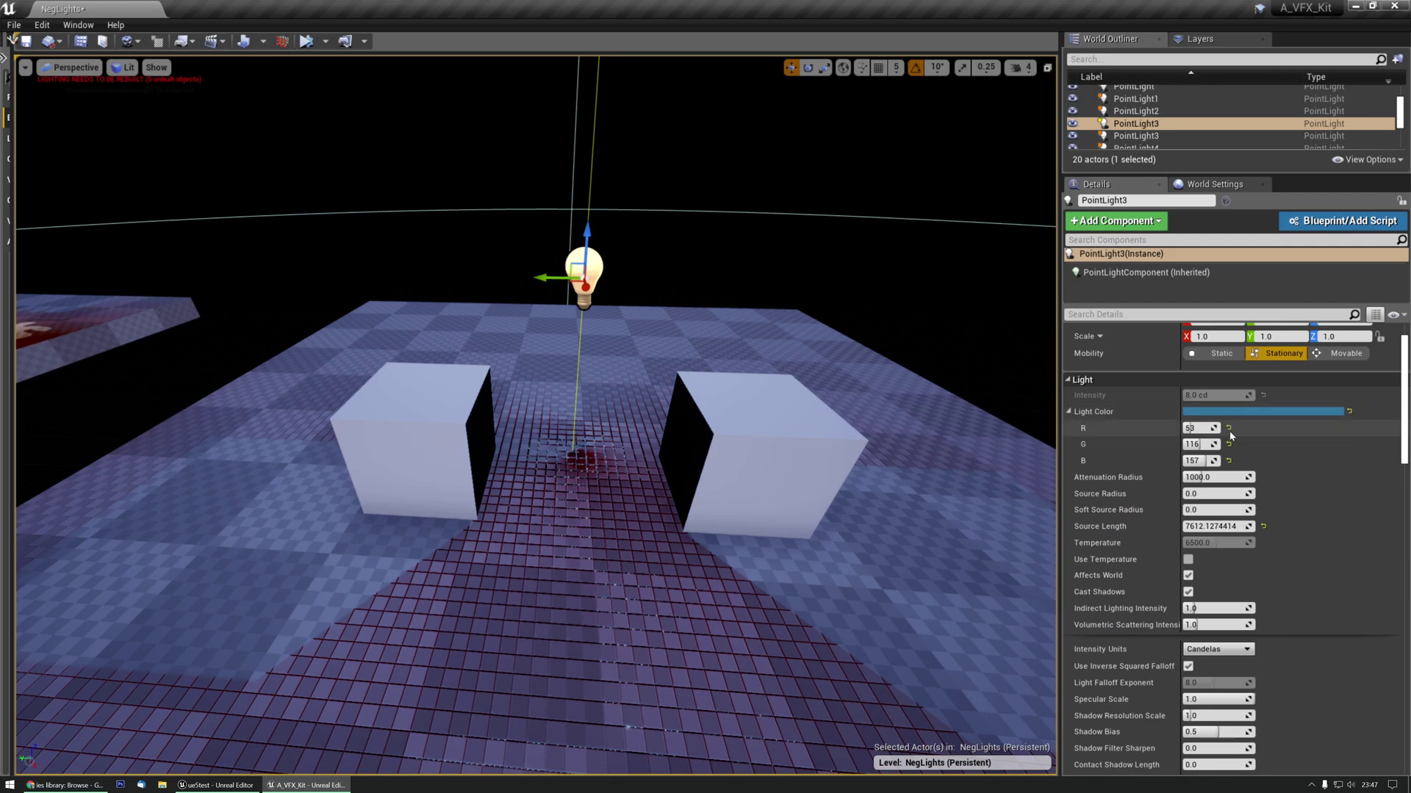
Step: Increase the point light's Attenuation Radius to about 1156 and its Source Radius to about 1.2
{"action": "scroll", "coordinate": [1202, 504], "scroll_direction": "up", "scroll_amount": 2}
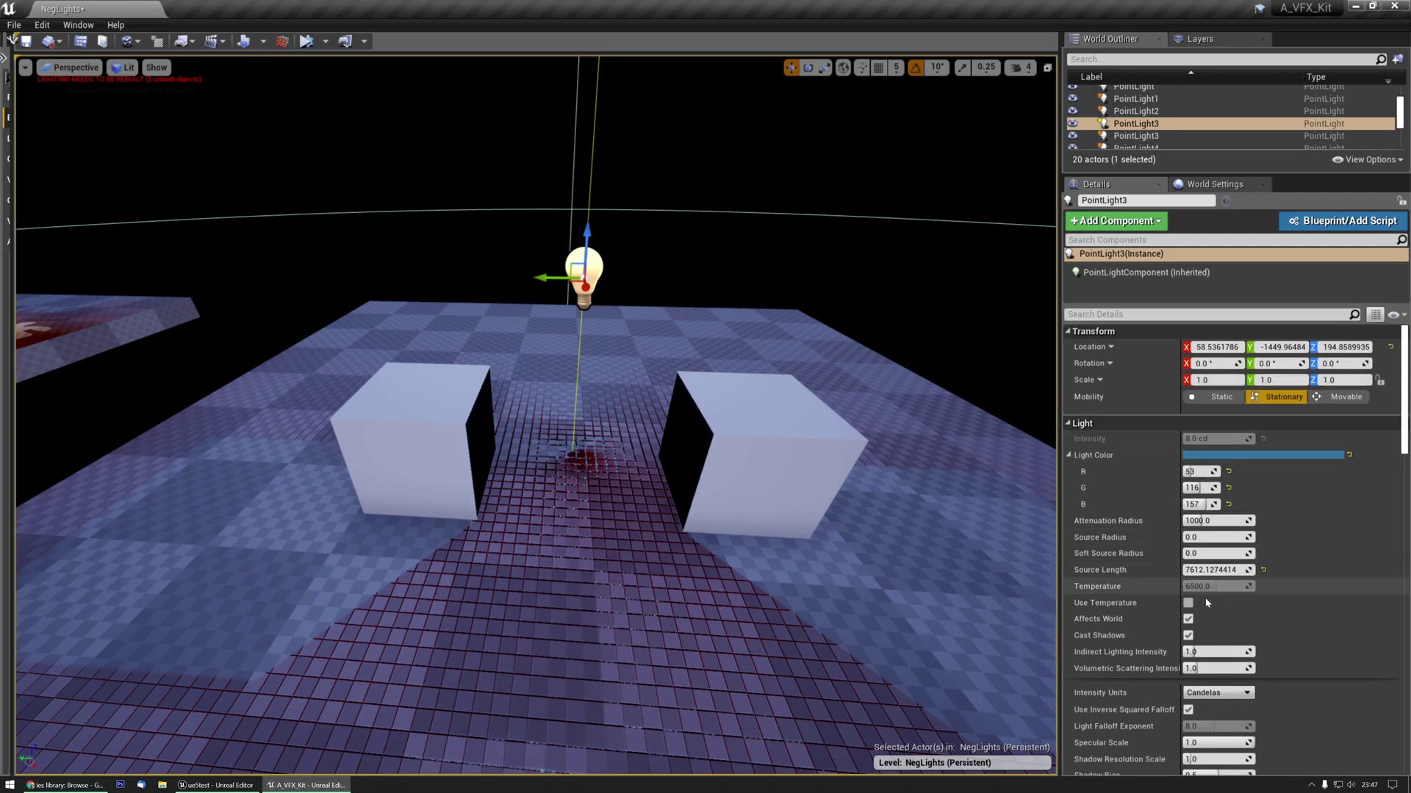
{"action": "mouse_move", "coordinate": [1202, 523]}
{"action": "left_mouse_down"}
{"action": "mouse_move", "coordinate": [1219, 523]}
{"action": "mouse_move", "coordinate": [1184, 522]}
{"action": "mouse_move", "coordinate": [1211, 538]}
{"action": "left_mouse_up"}
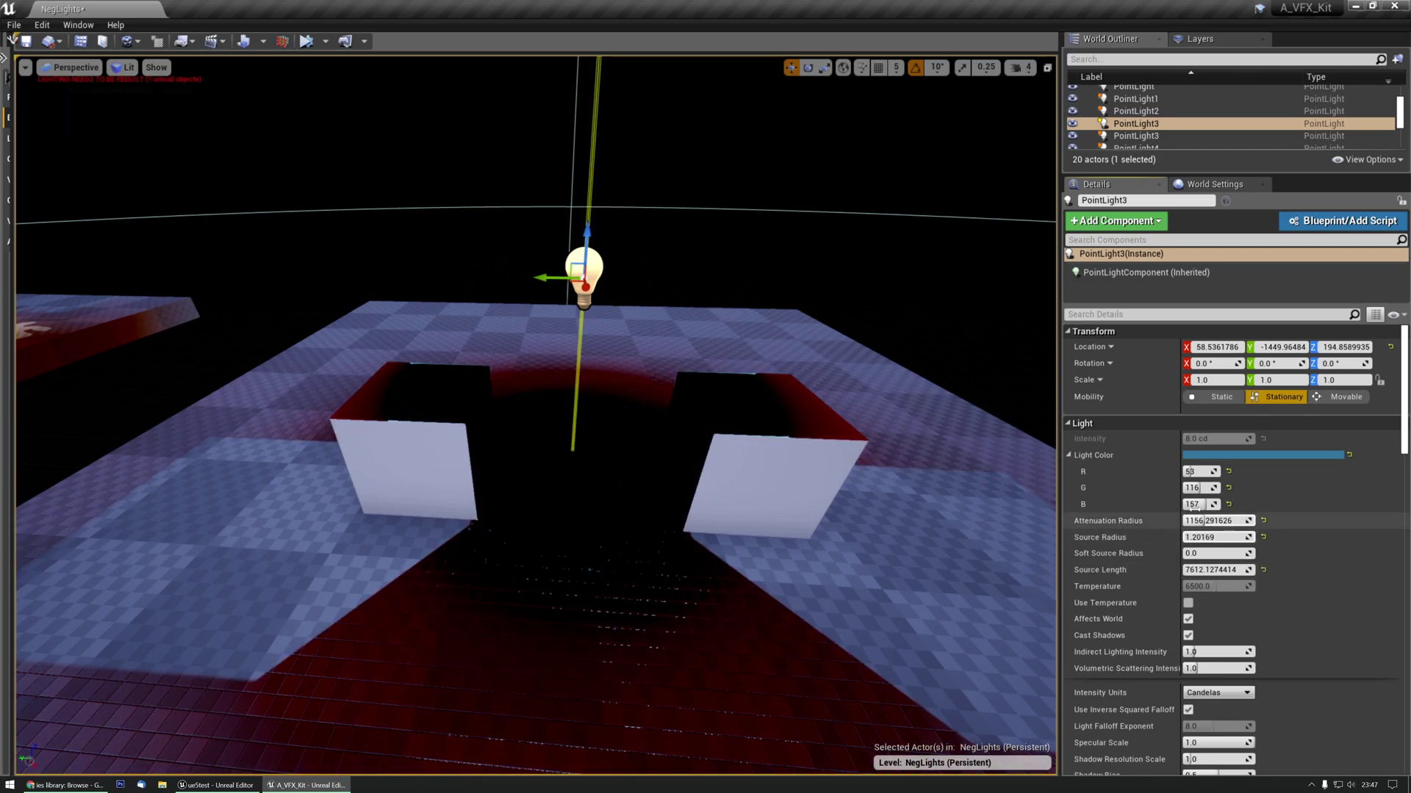
Step: Change the light colour to a dark, almost fully saturated blue with a value of 0.095 and accept it
{"action": "left_click", "coordinate": [1249, 454]}
{"action": "left_click_drag", "start_coordinate": [1182, 710], "coordinate": [1151, 711]}
{"action": "left_click_drag", "start_coordinate": [1147, 542], "coordinate": [1148, 509]}
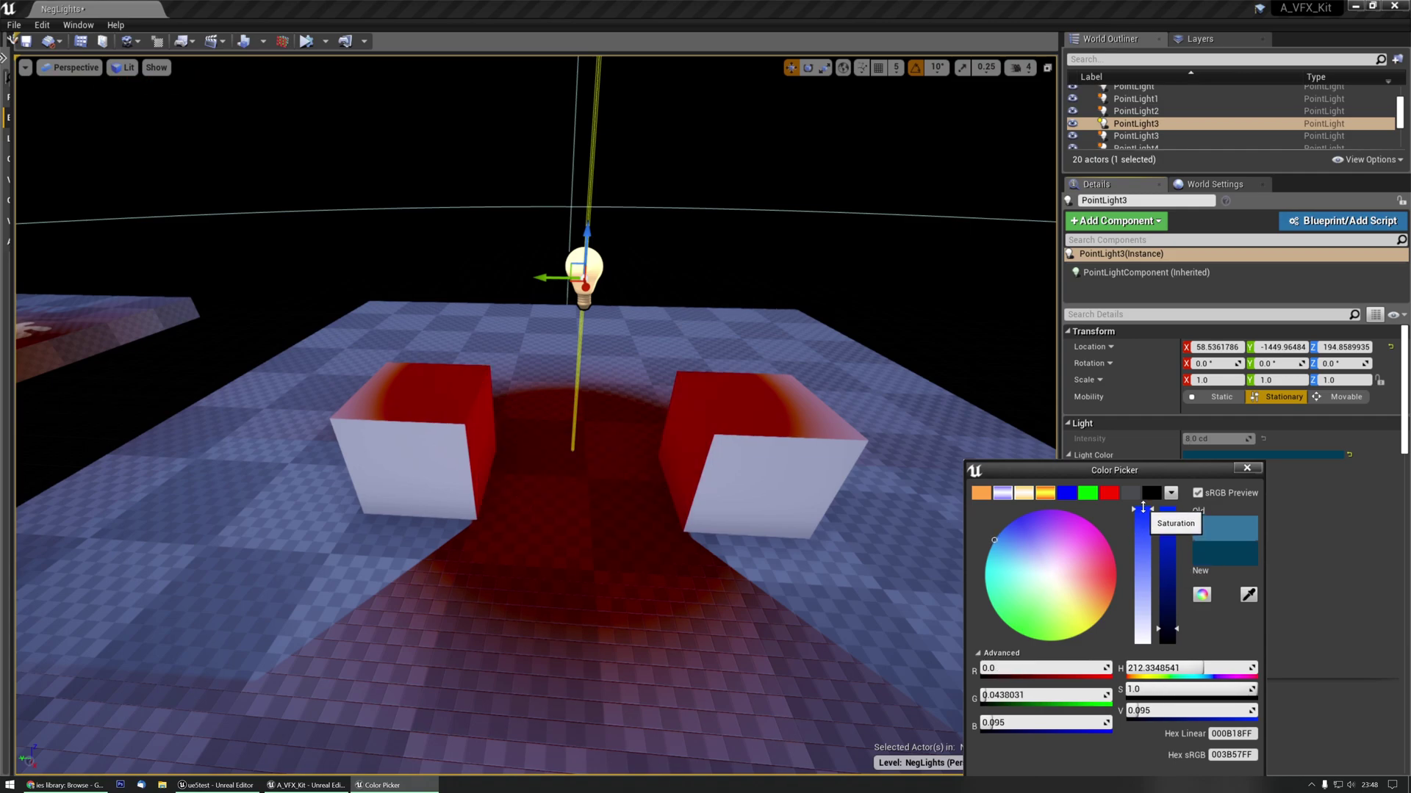
{"action": "left_click_drag", "start_coordinate": [1142, 509], "coordinate": [1142, 510]}
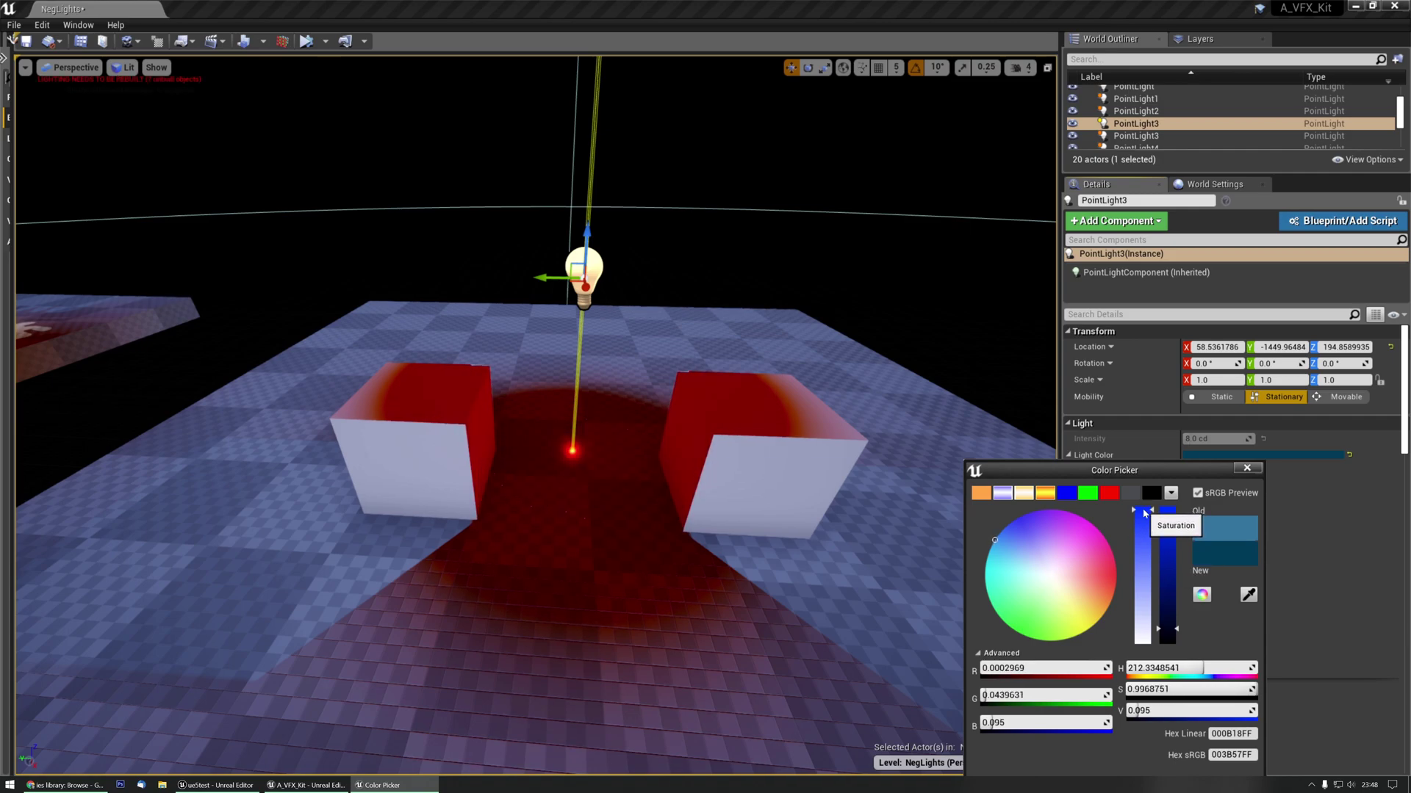
{"action": "left_click_drag", "start_coordinate": [1192, 463], "coordinate": [1025, 343]}
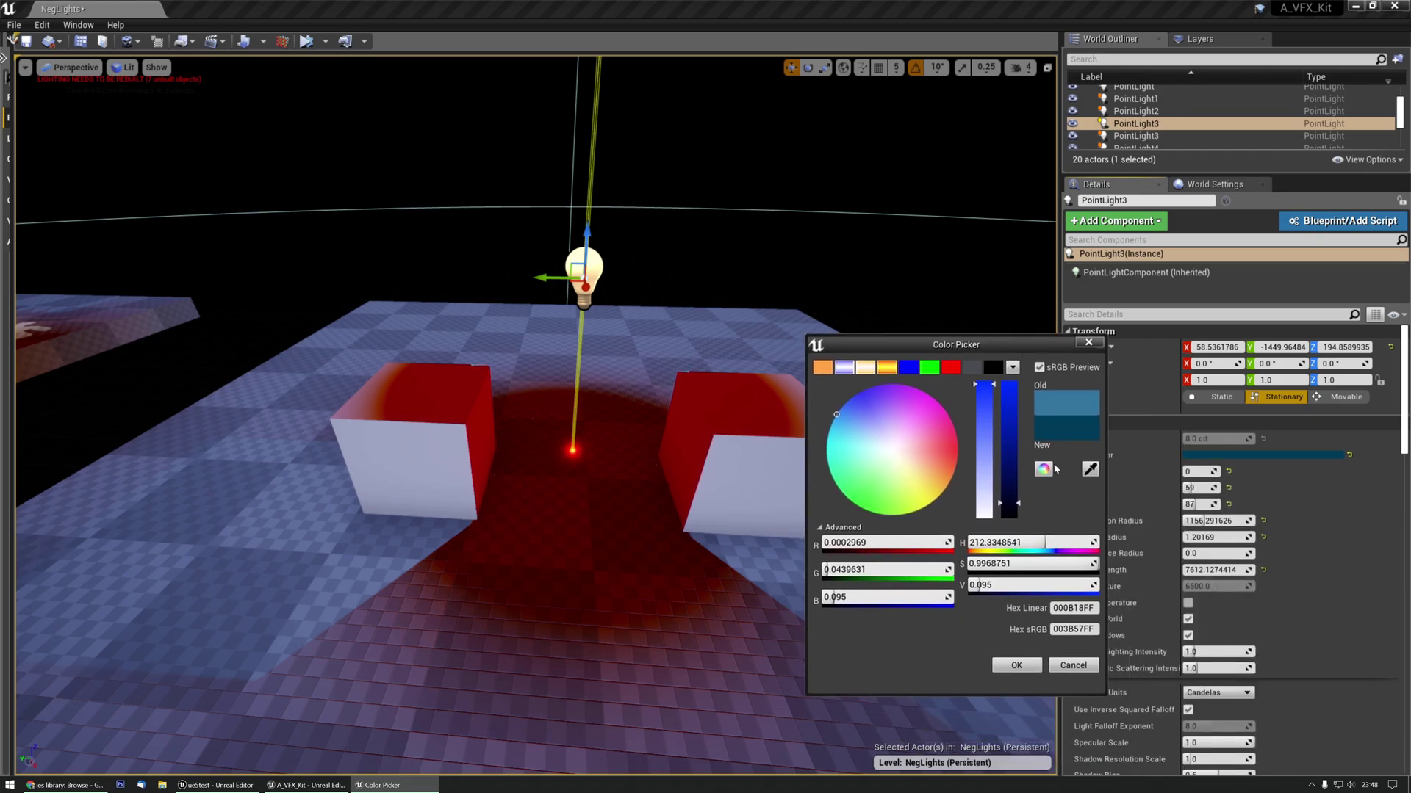
{"action": "left_click", "coordinate": [1017, 665]}
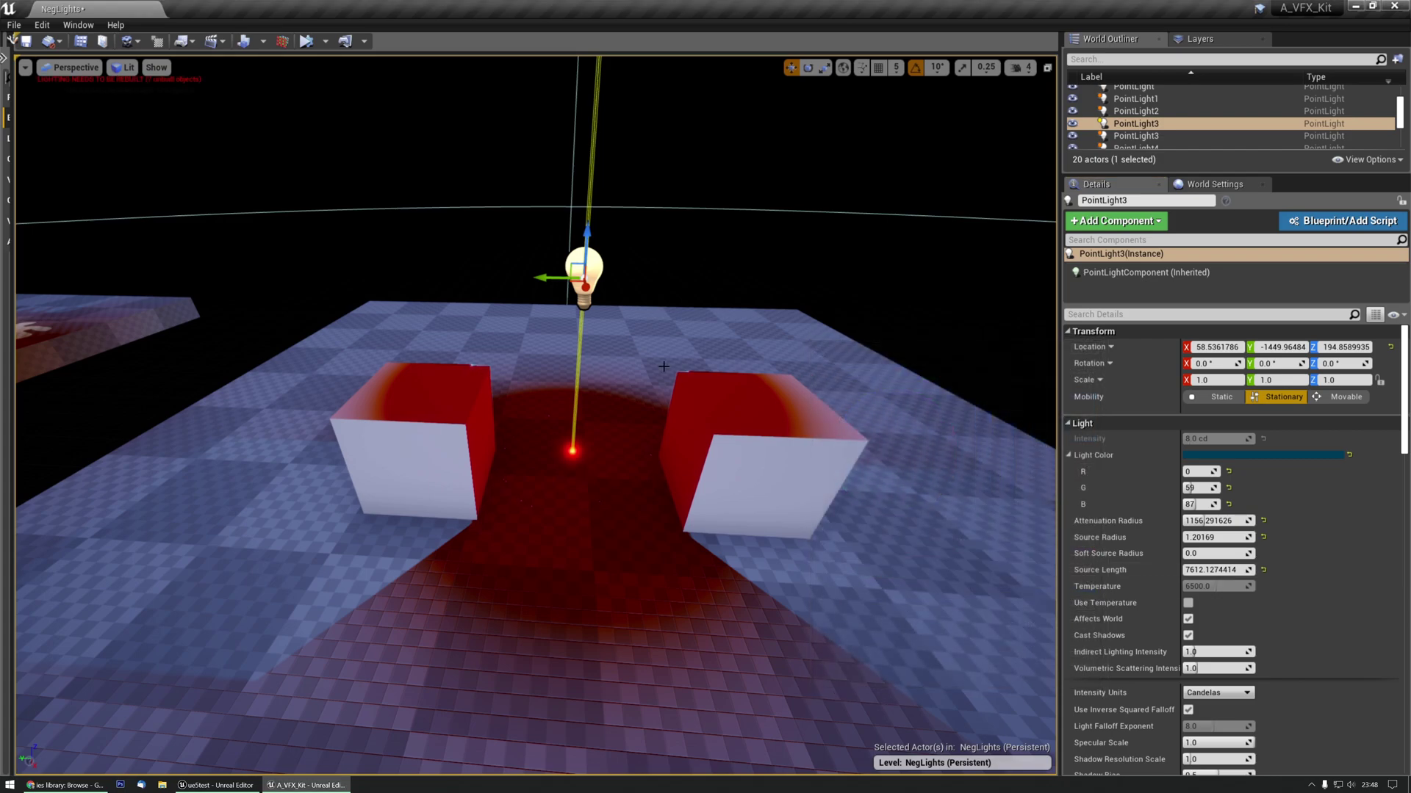
Step: Lower the light between the cubes and bring the movable PointLight over from the Negative Lights platform to a Y of about -1500
{"action": "left_click_drag", "start_coordinate": [576, 267], "coordinate": [572, 361]}
{"action": "mouse_move", "coordinate": [614, 540]}
{"action": "right_mouse_down"}
{"action": "mouse_move", "coordinate": [581, 542]}
{"action": "mouse_move", "coordinate": [588, 529]}
{"action": "mouse_move", "coordinate": [615, 539]}
{"action": "right_mouse_up"}
{"action": "left_click", "coordinate": [588, 394]}
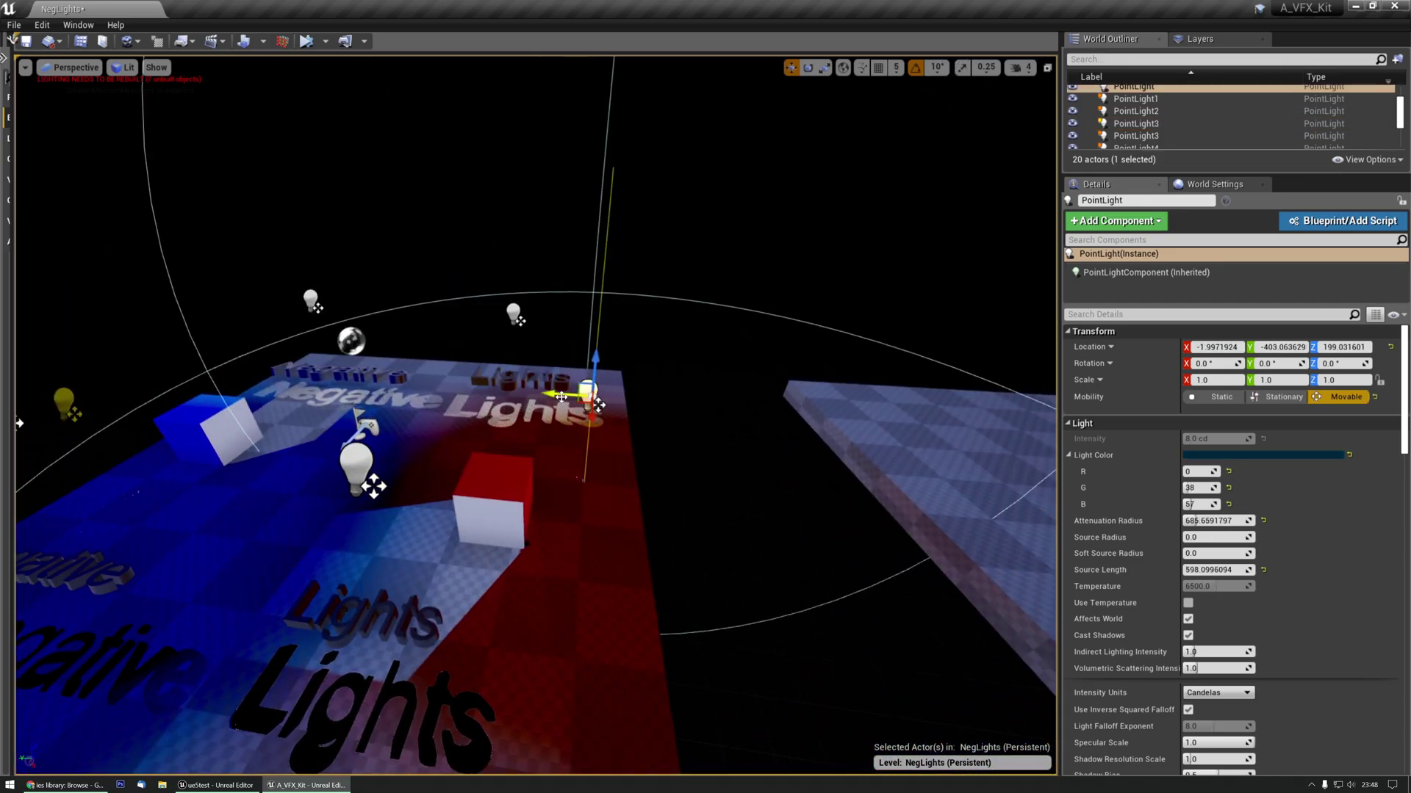
{"action": "left_click_drag", "start_coordinate": [560, 396], "coordinate": [639, 399], "text": "shift"}
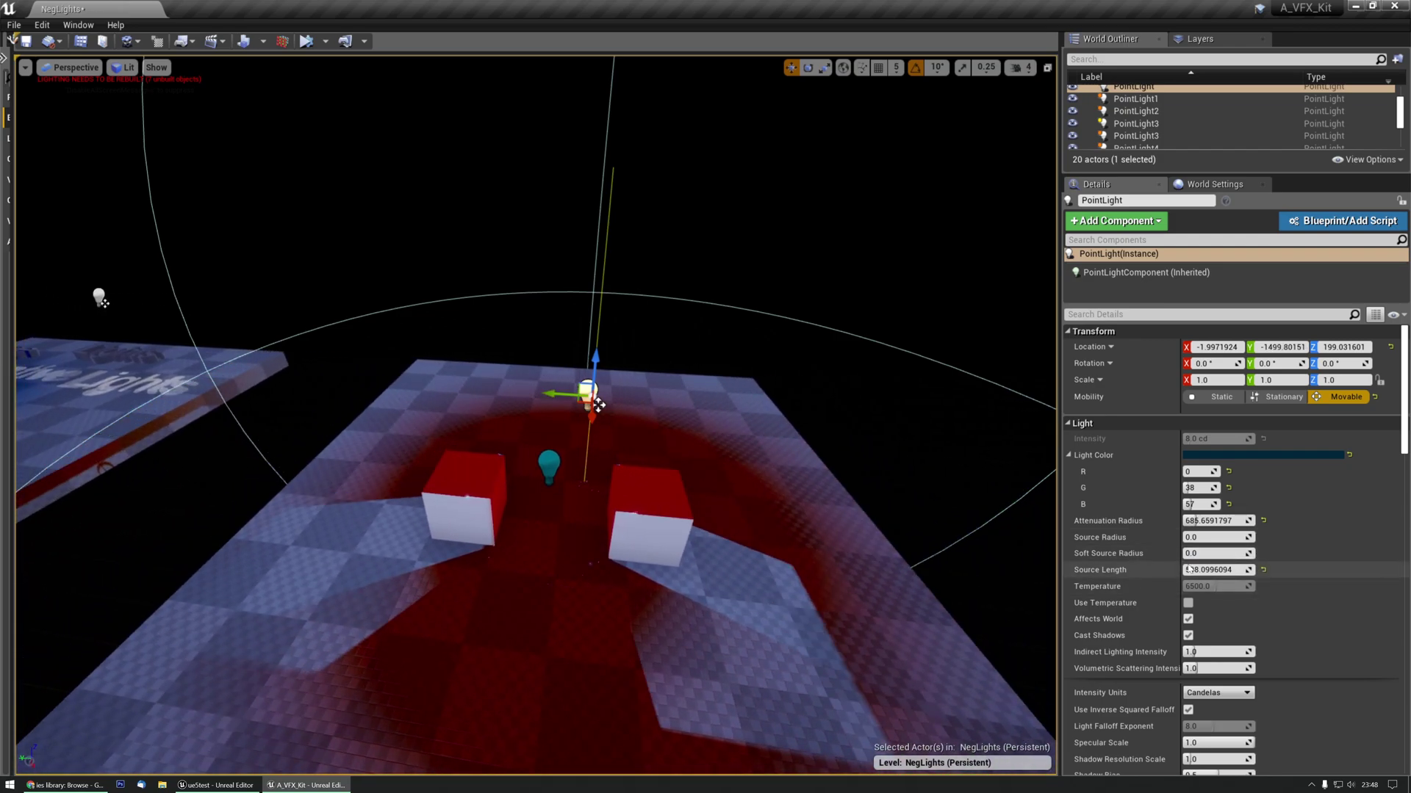
Step: Compare the two lights' settings and give PointLight3 the movable light's Attenuation Radius of 685.6591797
{"action": "scroll", "coordinate": [1175, 561], "scroll_direction": "down", "scroll_amount": 10}
{"action": "scroll", "coordinate": [1175, 559], "scroll_direction": "up", "scroll_amount": 10}
{"action": "scroll", "coordinate": [1179, 560], "scroll_direction": "down", "scroll_amount": 1}
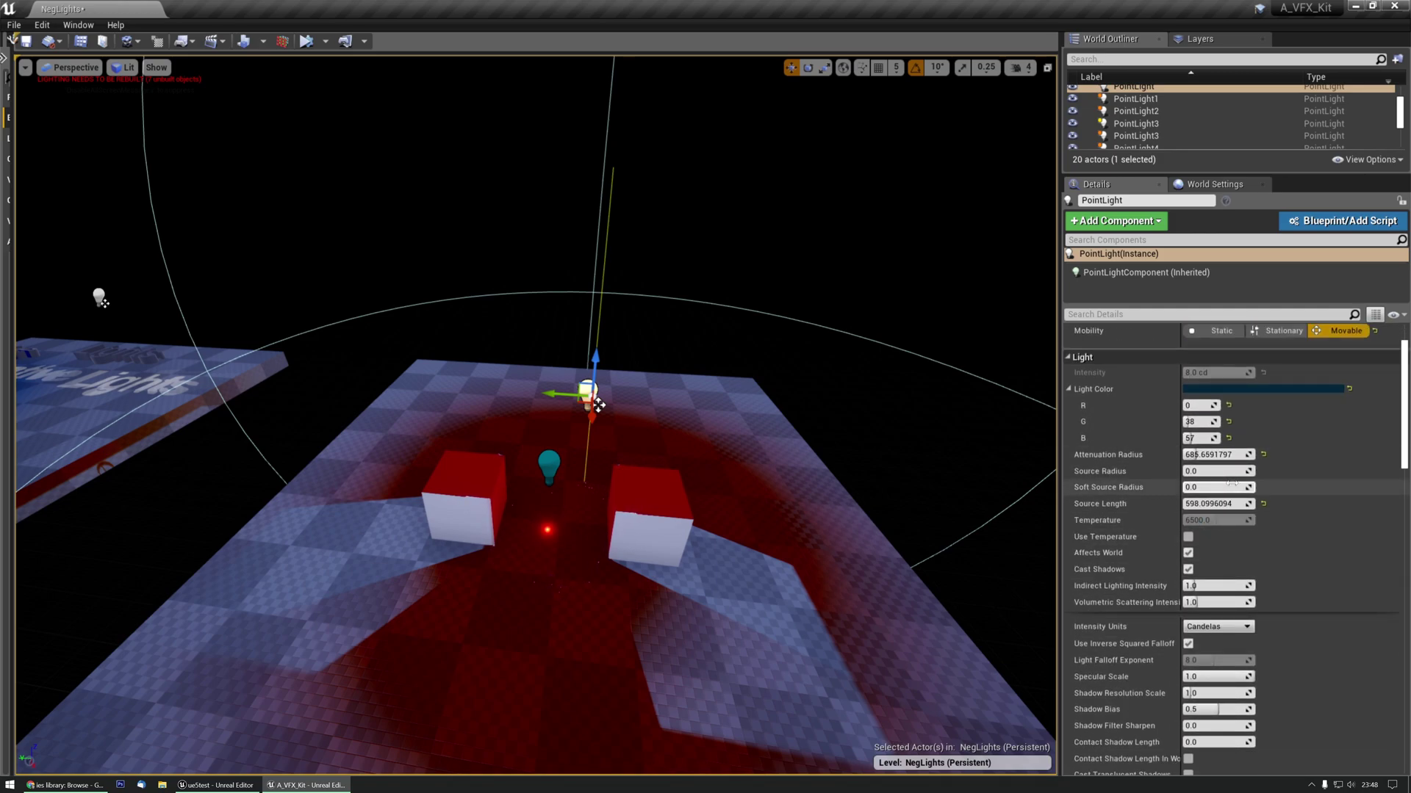
{"action": "scroll", "coordinate": [1302, 482], "scroll_direction": "down", "scroll_amount": 1}
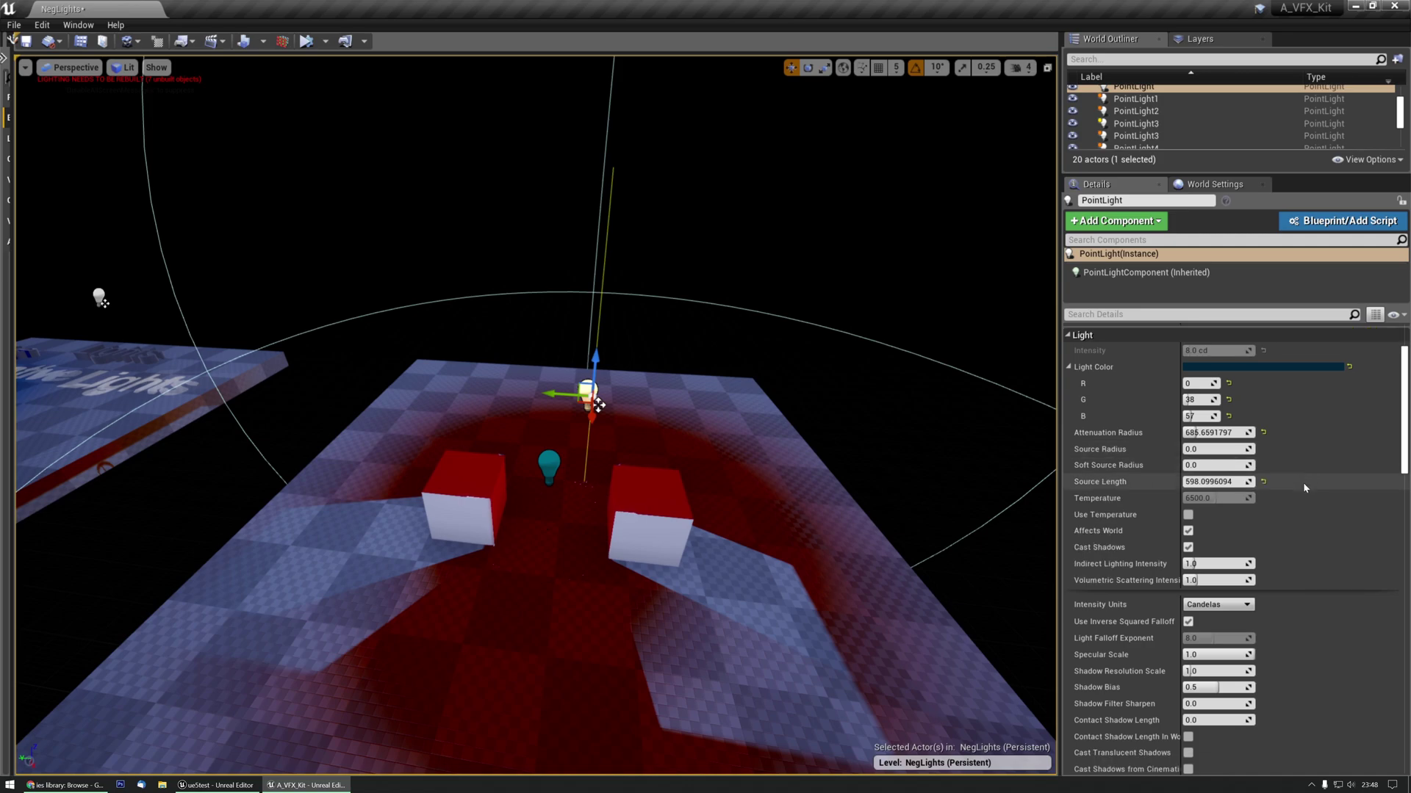
{"action": "left_click", "coordinate": [550, 464]}
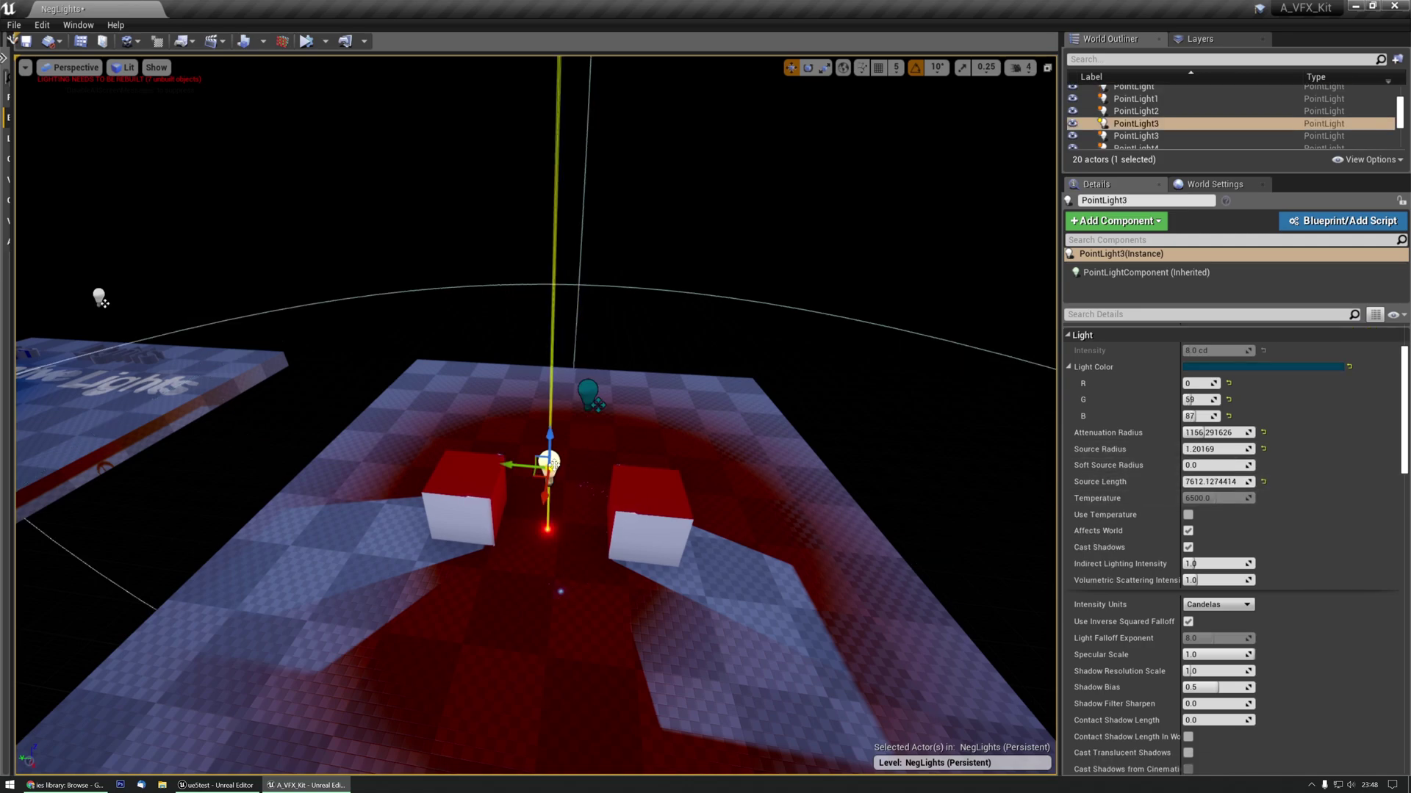
{"action": "left_click", "coordinate": [595, 401]}
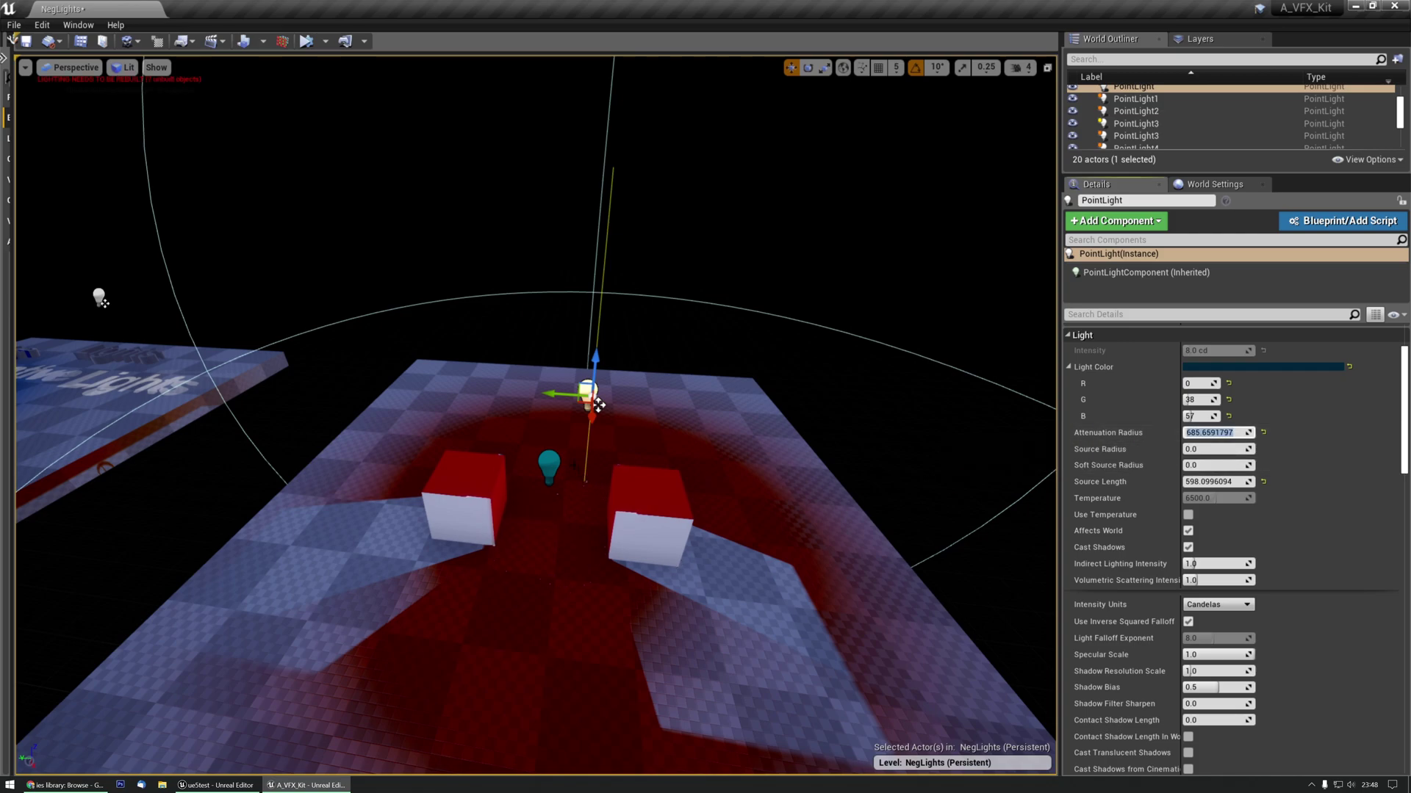
{"action": "key", "text": "ctrl+z"}
{"action": "key", "text": "Return"}
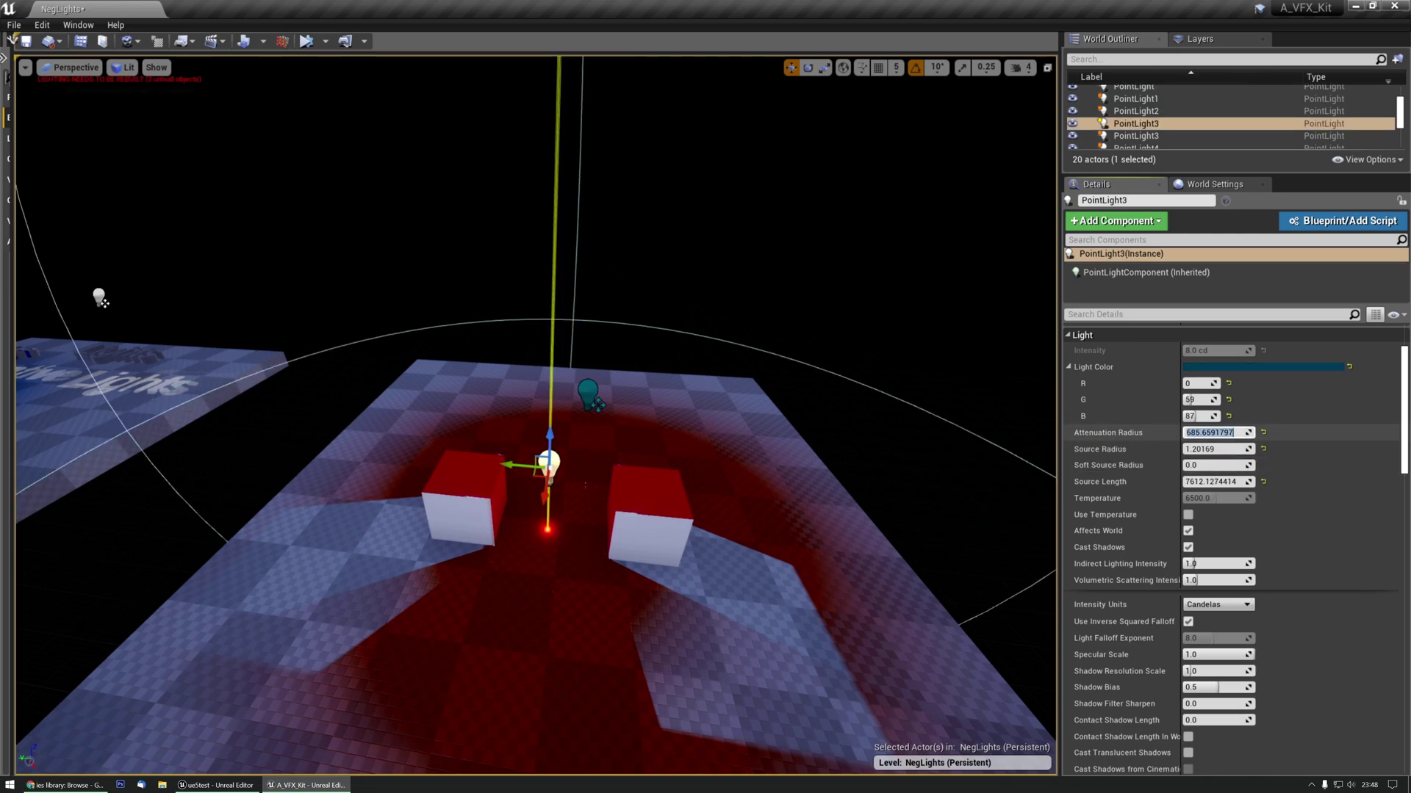
Step: Give PointLight3 the movable light's Source Length of 598.0996094
{"action": "left_click", "coordinate": [597, 402]}
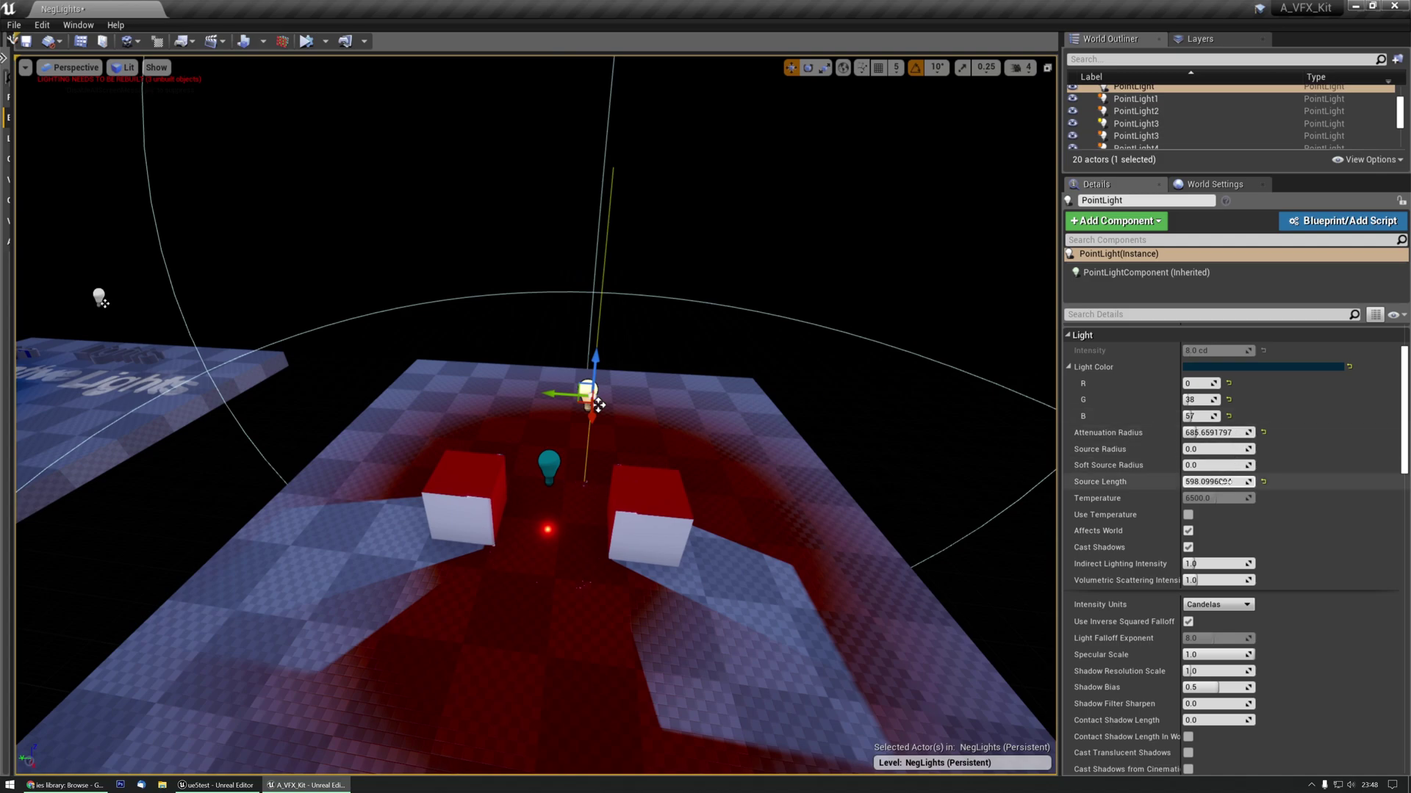
{"action": "left_click", "coordinate": [554, 461]}
{"action": "left_click", "coordinate": [1225, 479]}
{"action": "type", "text": "598.0996094"}
{"action": "key", "text": "Return"}
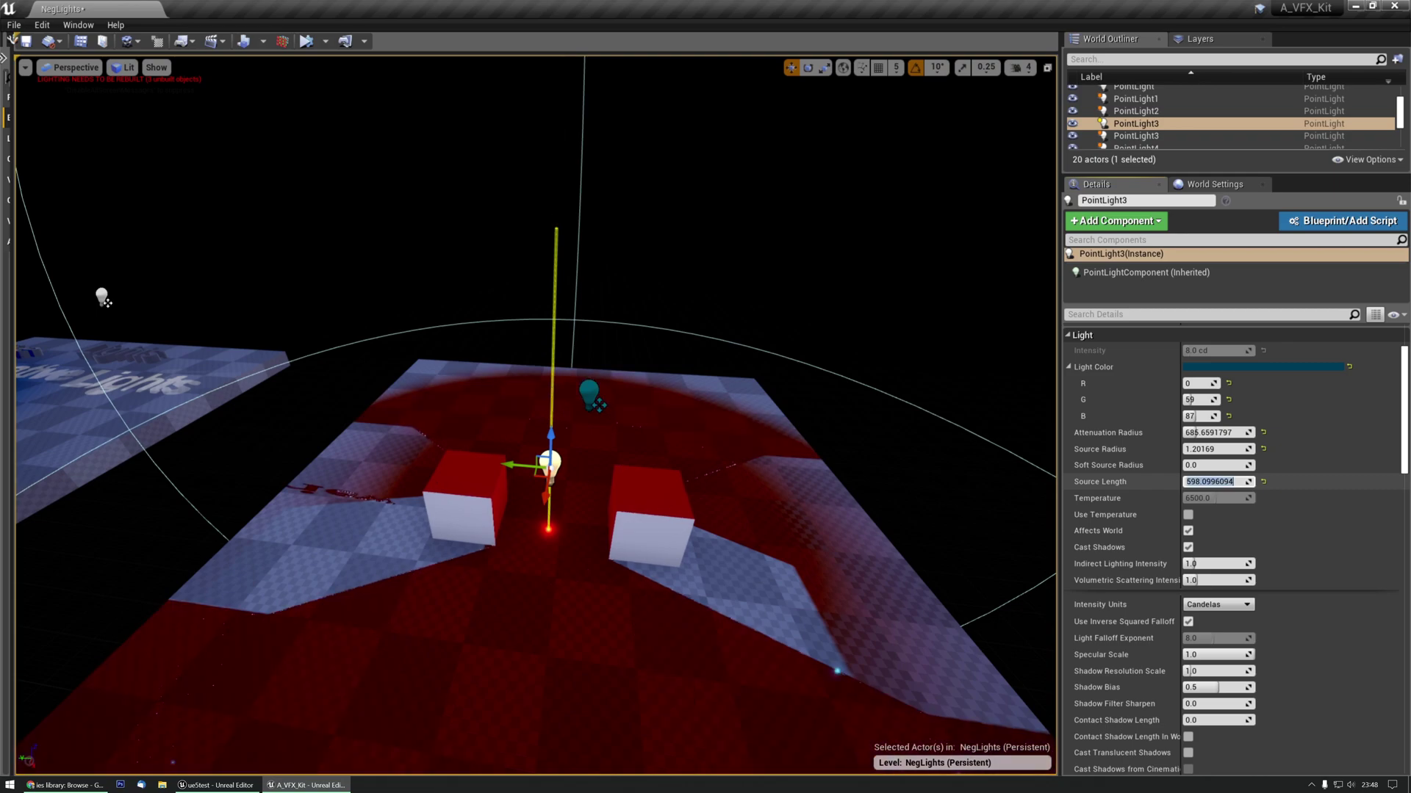
Step: Check the movable light's IES settings and set PointLight3's IES Intensity Scale to -10
{"action": "left_click", "coordinate": [592, 397]}
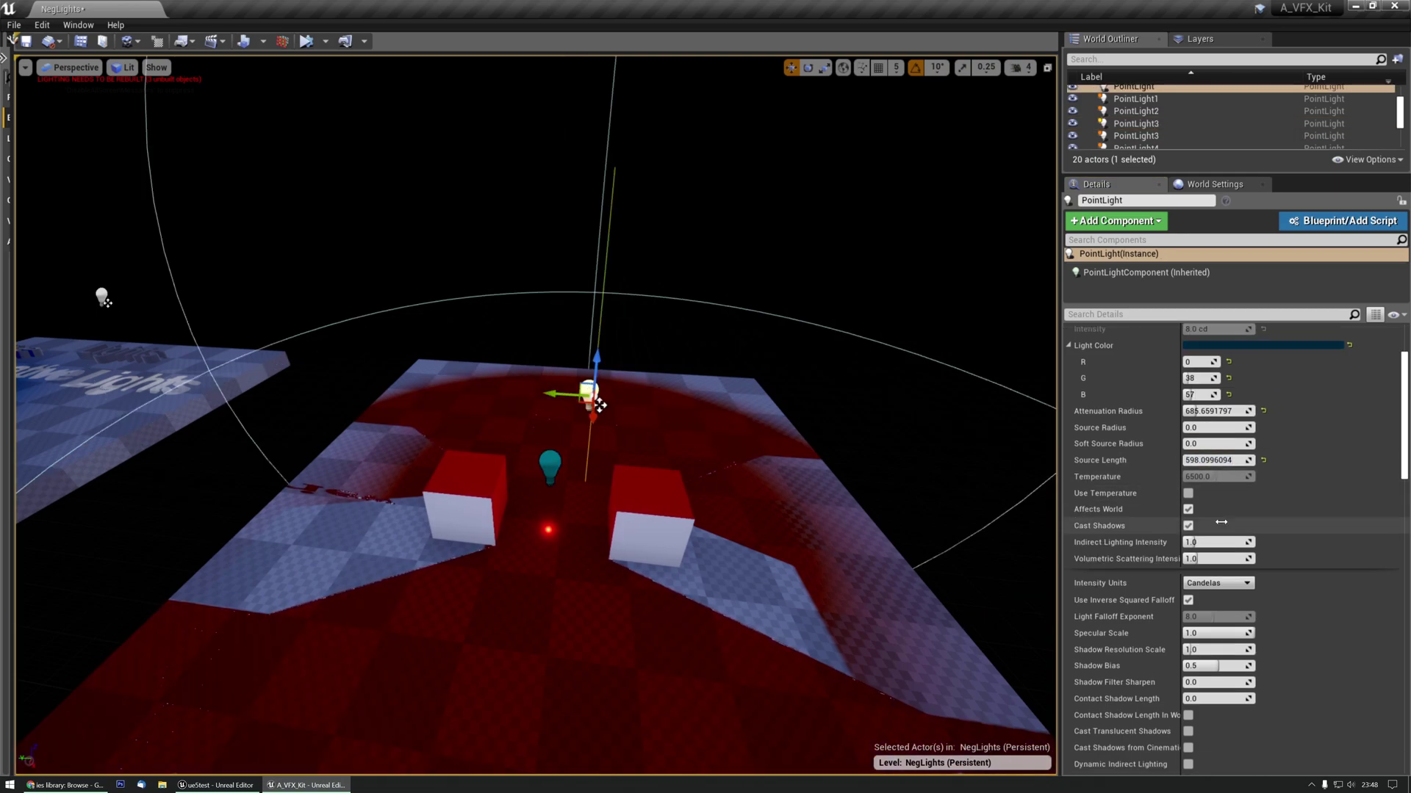
{"action": "scroll", "coordinate": [1243, 478], "scroll_direction": "down", "scroll_amount": 10}
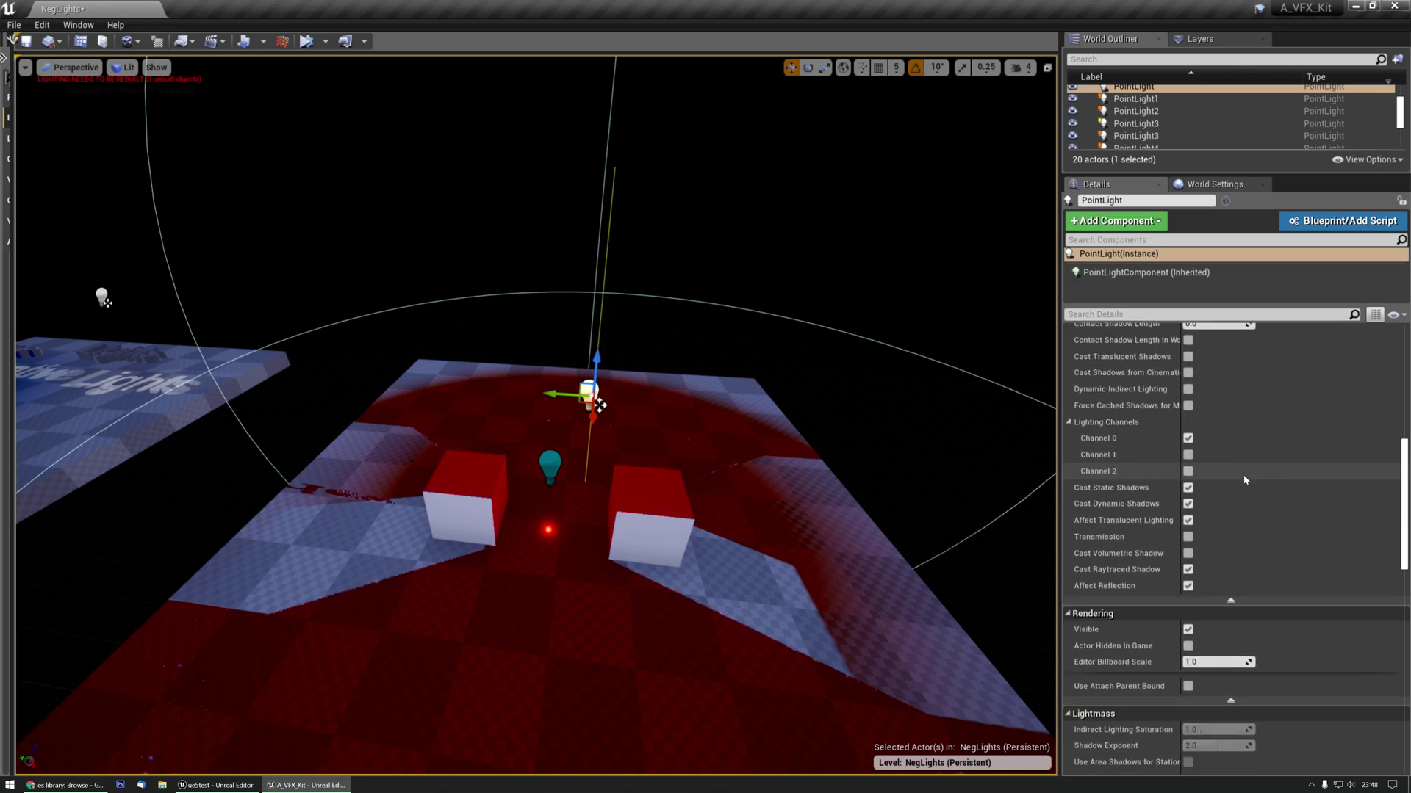
{"action": "scroll", "coordinate": [1243, 479], "scroll_direction": "down", "scroll_amount": 4}
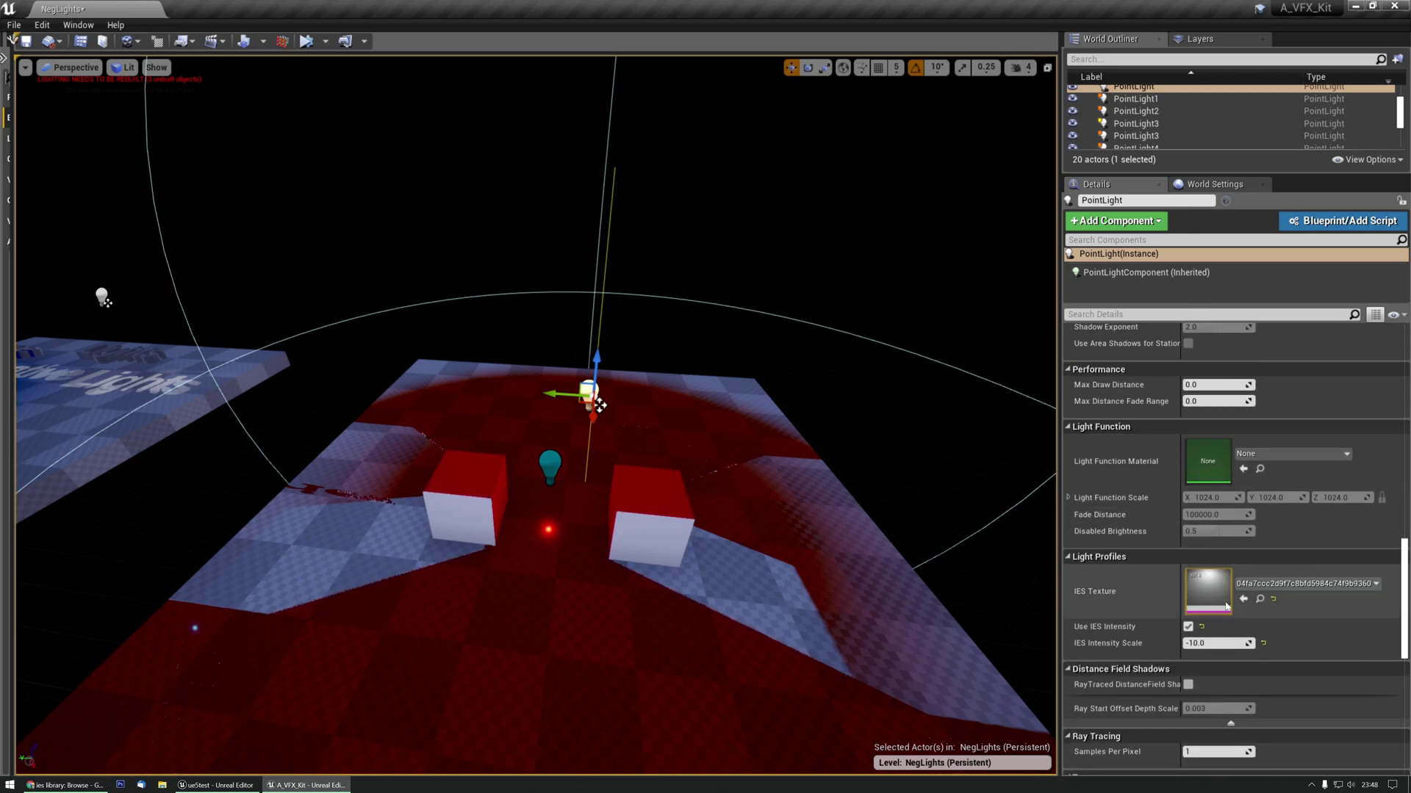
{"action": "left_click", "coordinate": [549, 465]}
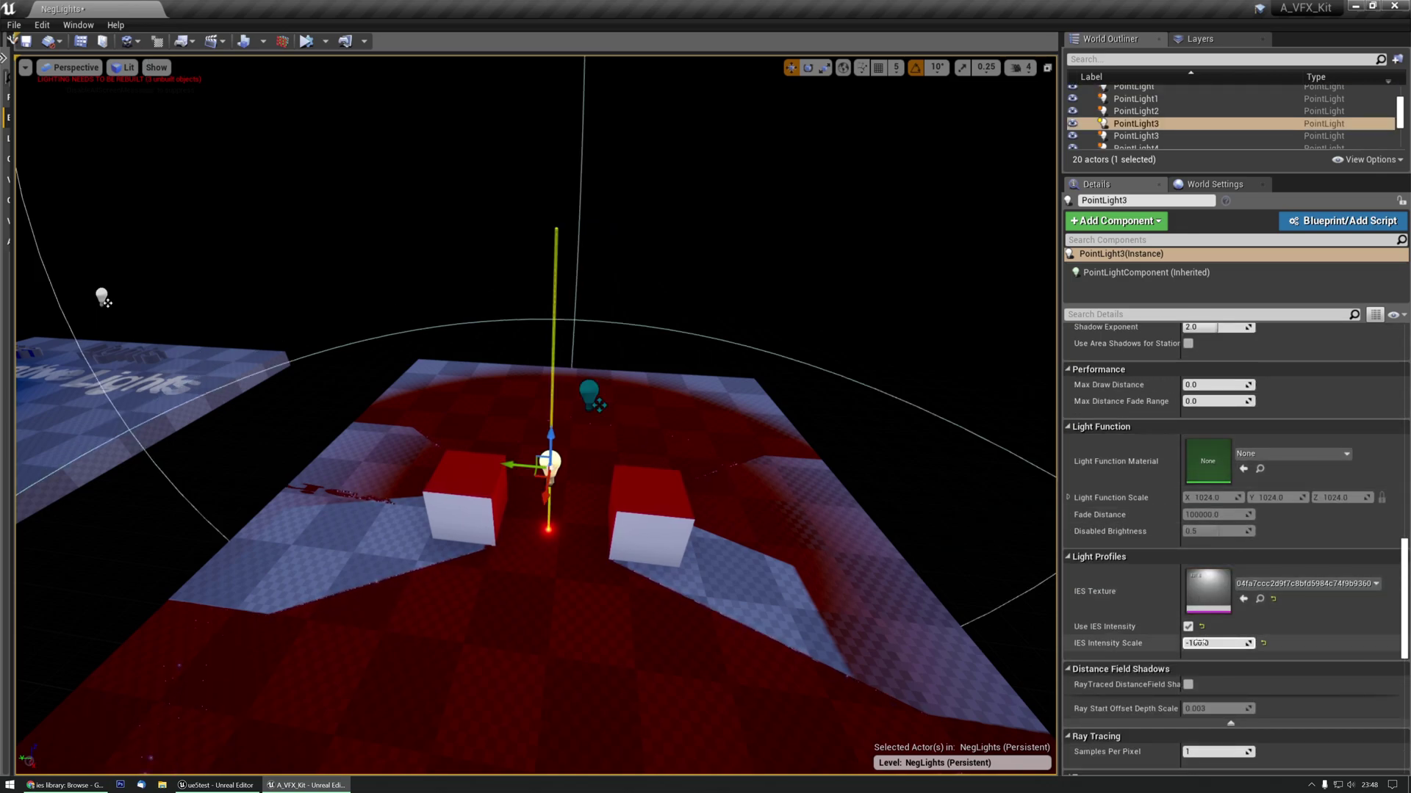
{"action": "left_click", "coordinate": [1209, 644]}
{"action": "type", "text": "-10"}
{"action": "key", "text": "Return"}
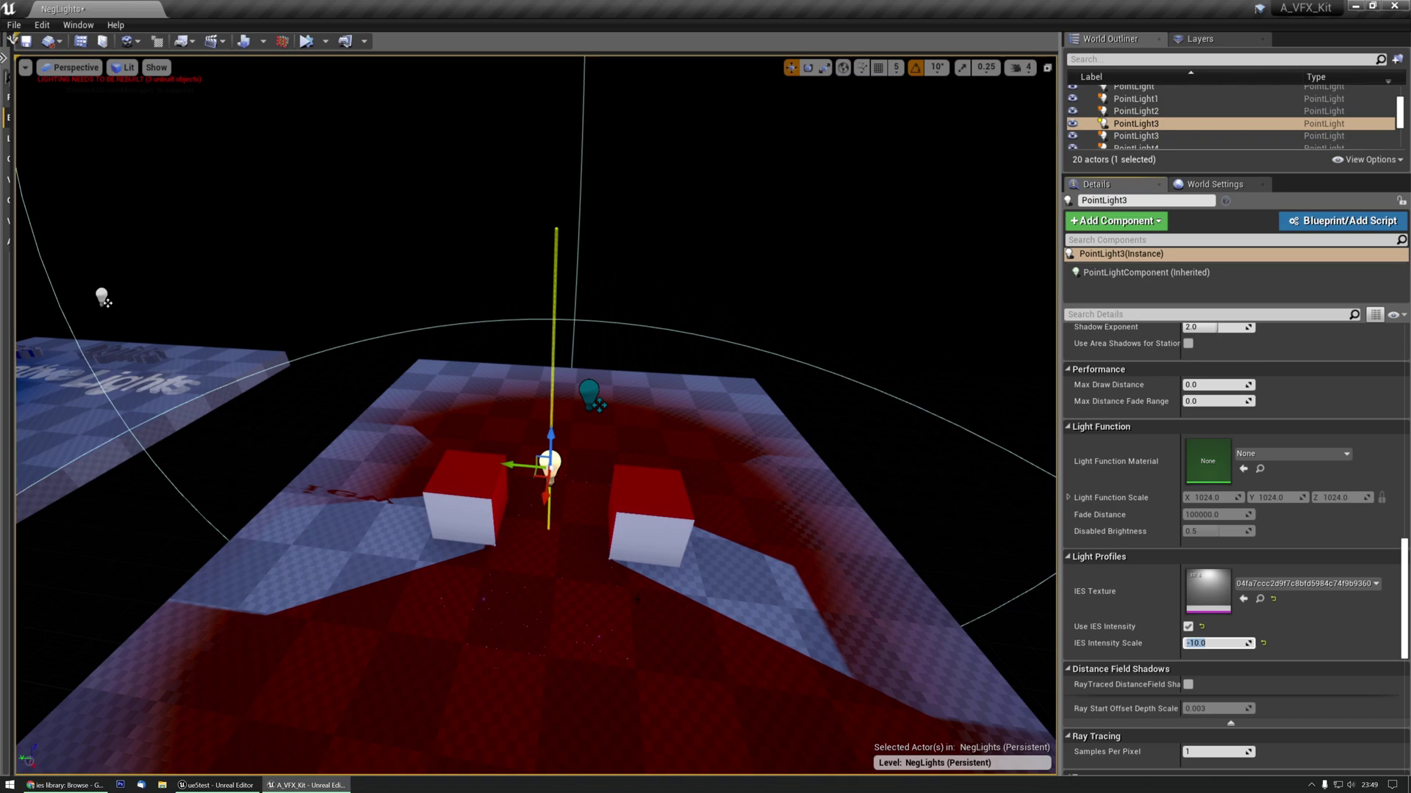
Step: Move PointLight3 behind the cubes to about X -139, Y -1284 and change its colour to dark yellow (R 87, G 87, B 0)
{"action": "left_click_drag", "start_coordinate": [535, 479], "coordinate": [479, 379]}
{"action": "scroll", "coordinate": [1280, 525], "scroll_direction": "up", "scroll_amount": 8}
{"action": "scroll", "coordinate": [1284, 519], "scroll_direction": "up", "scroll_amount": 10}
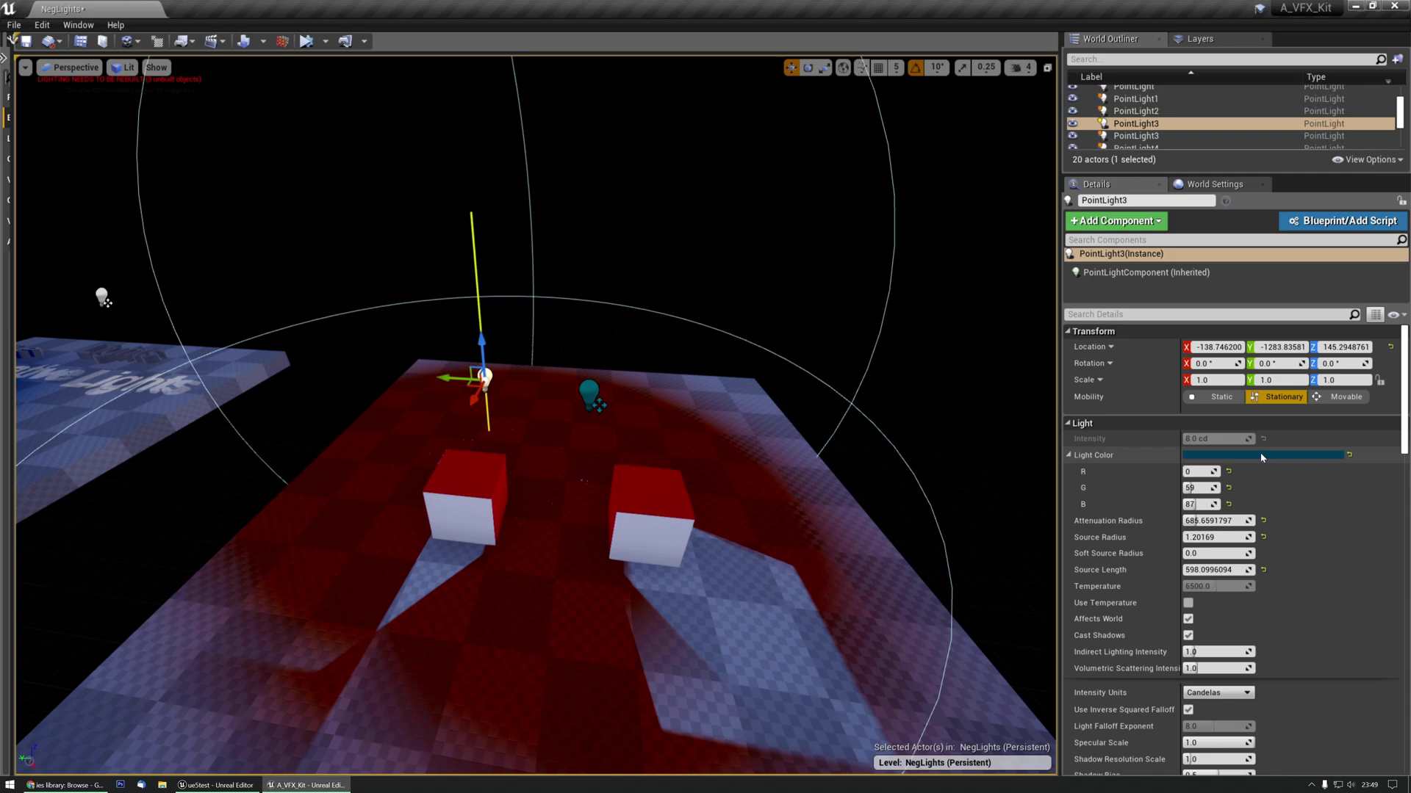
{"action": "left_click", "coordinate": [1260, 456]}
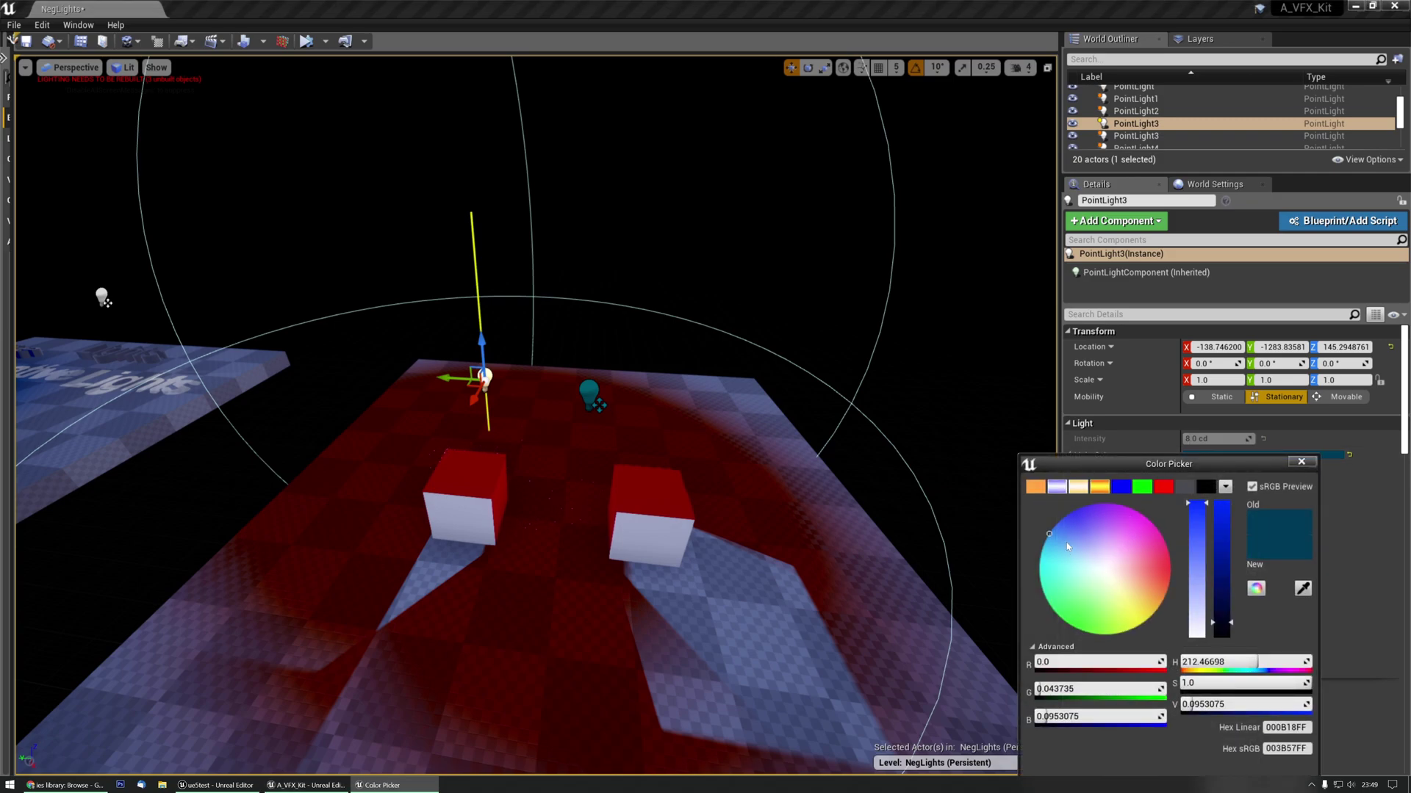
{"action": "left_click_drag", "start_coordinate": [1066, 543], "coordinate": [1158, 632]}
{"action": "left_click", "coordinate": [1300, 462]}
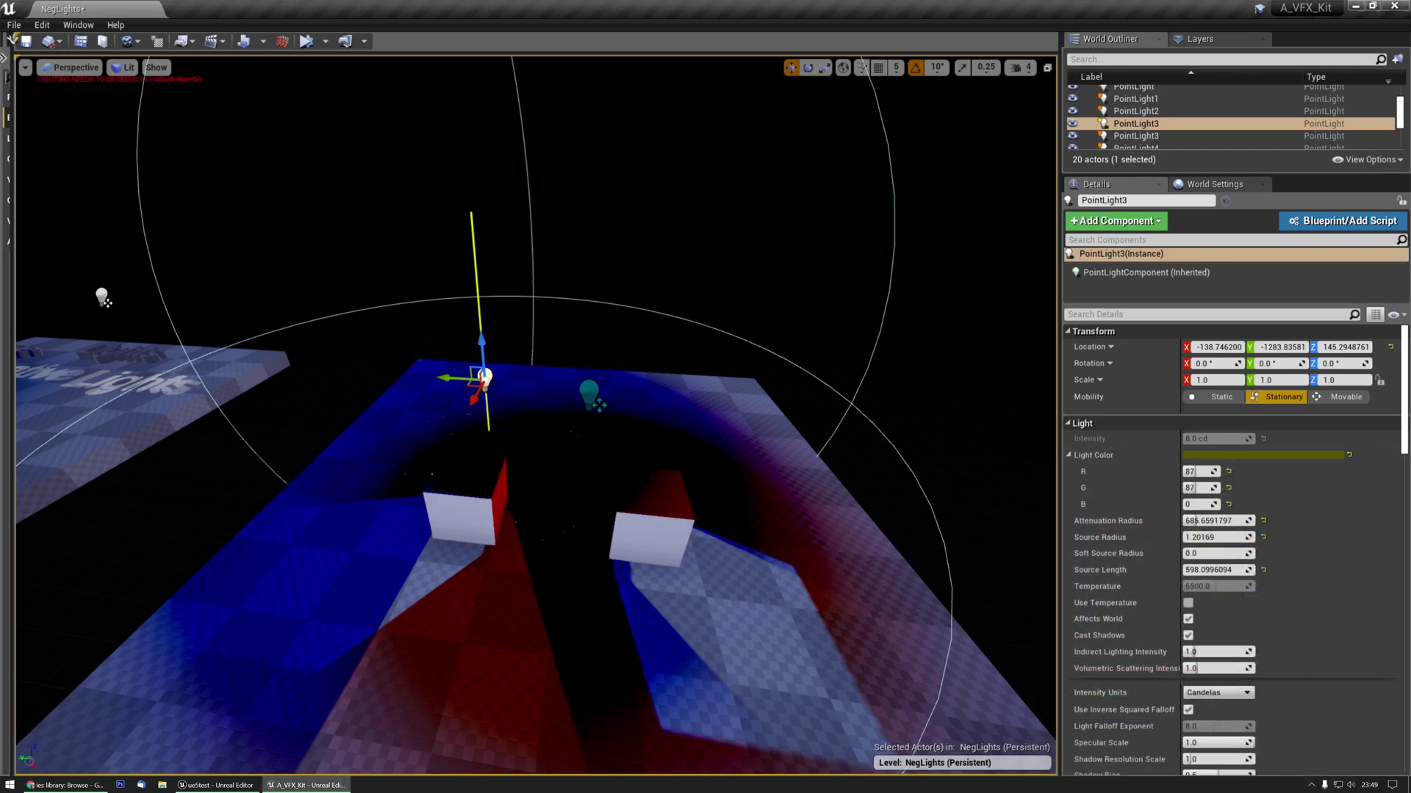
Step: Duplicate the dark yellow light to a Y of about -1408 and colour the copy dark magenta (R 87, G 0, B 84)
{"action": "left_click_drag", "start_coordinate": [472, 386], "coordinate": [542, 377], "text": "alt"}
{"action": "left_click", "coordinate": [1202, 456]}
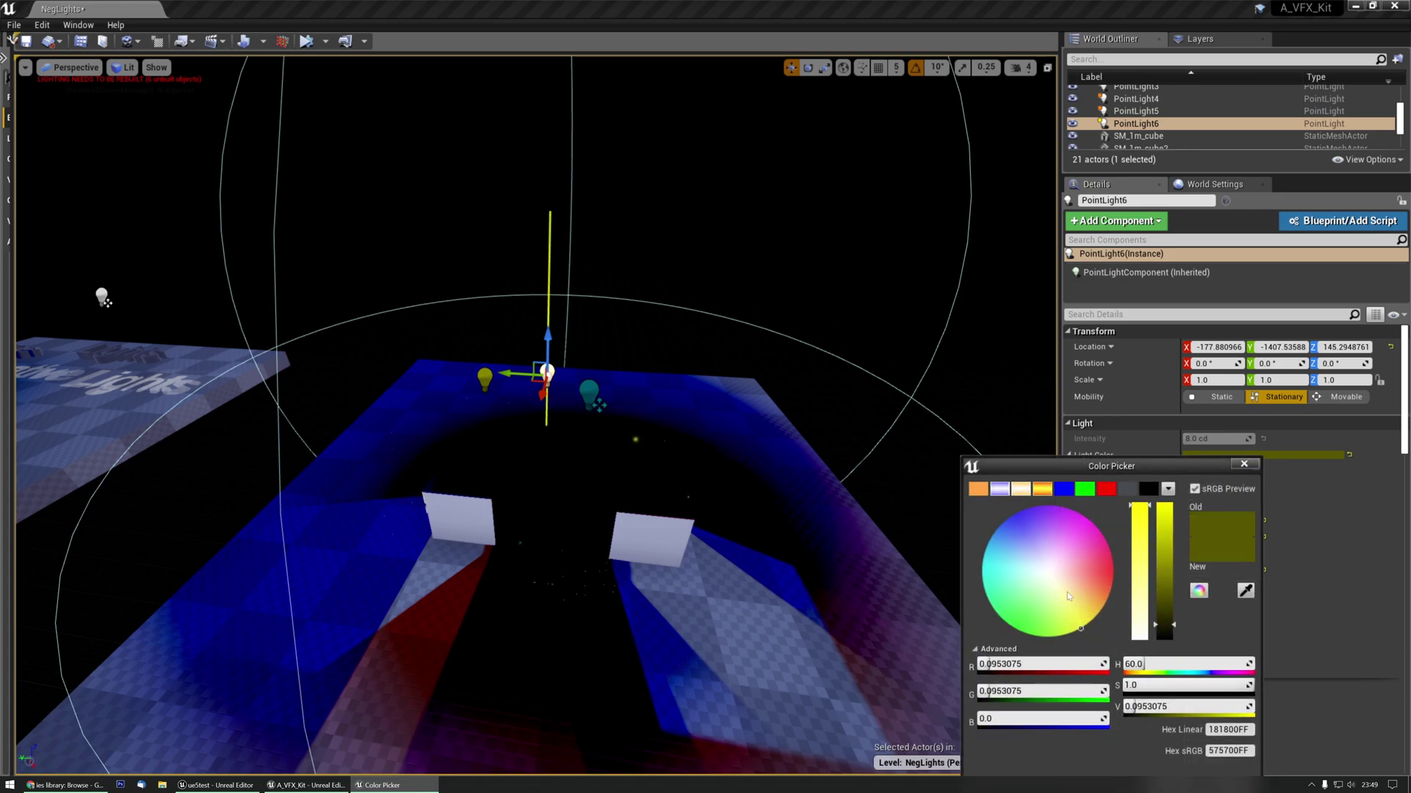
{"action": "left_click_drag", "start_coordinate": [1041, 612], "coordinate": [1080, 521]}
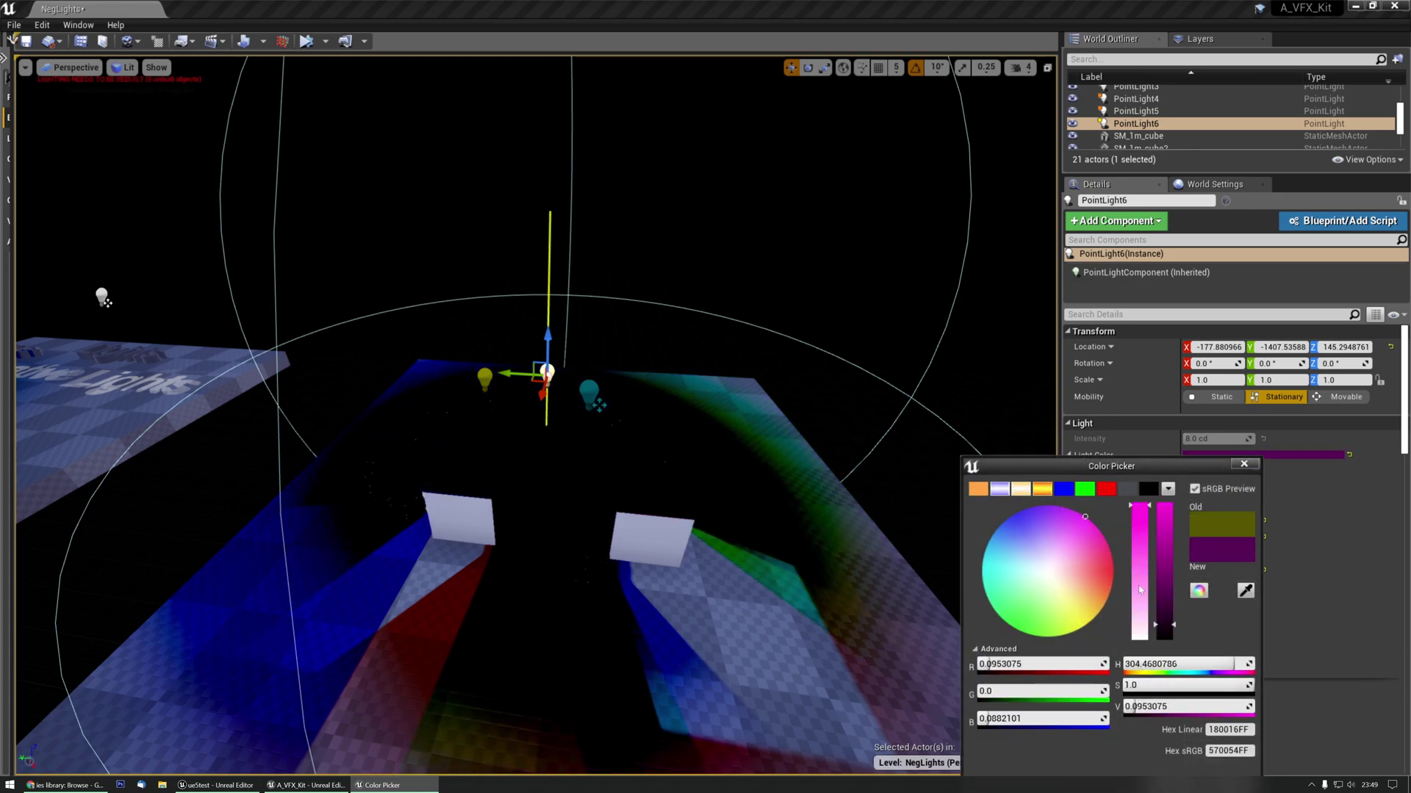
{"action": "left_click_drag", "start_coordinate": [1194, 469], "coordinate": [1165, 286]}
{"action": "left_click", "coordinate": [1144, 606]}
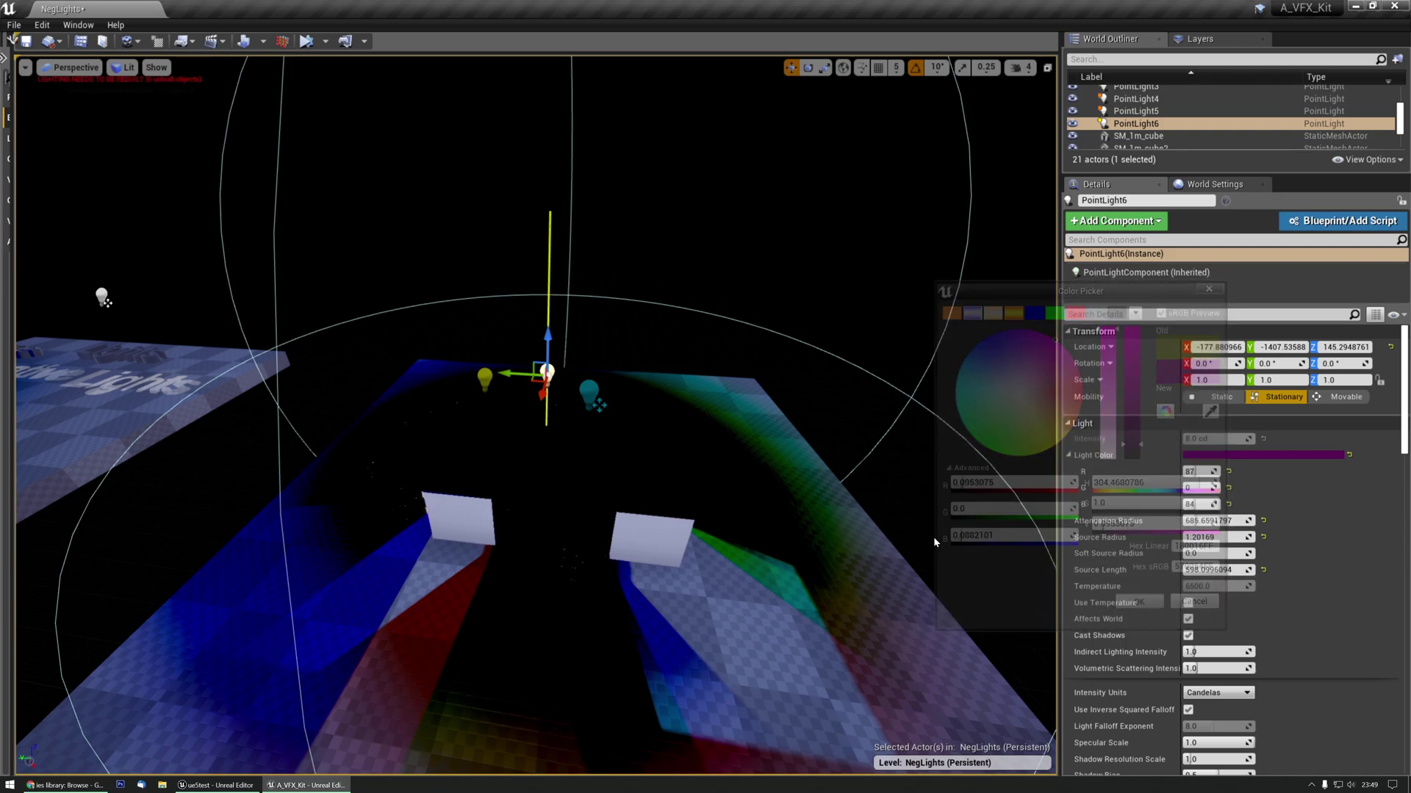
Step: Move the magenta light toward the cubes to about X -36, Y -1420
{"action": "right_click_drag", "start_coordinate": [889, 524], "coordinate": [883, 560]}
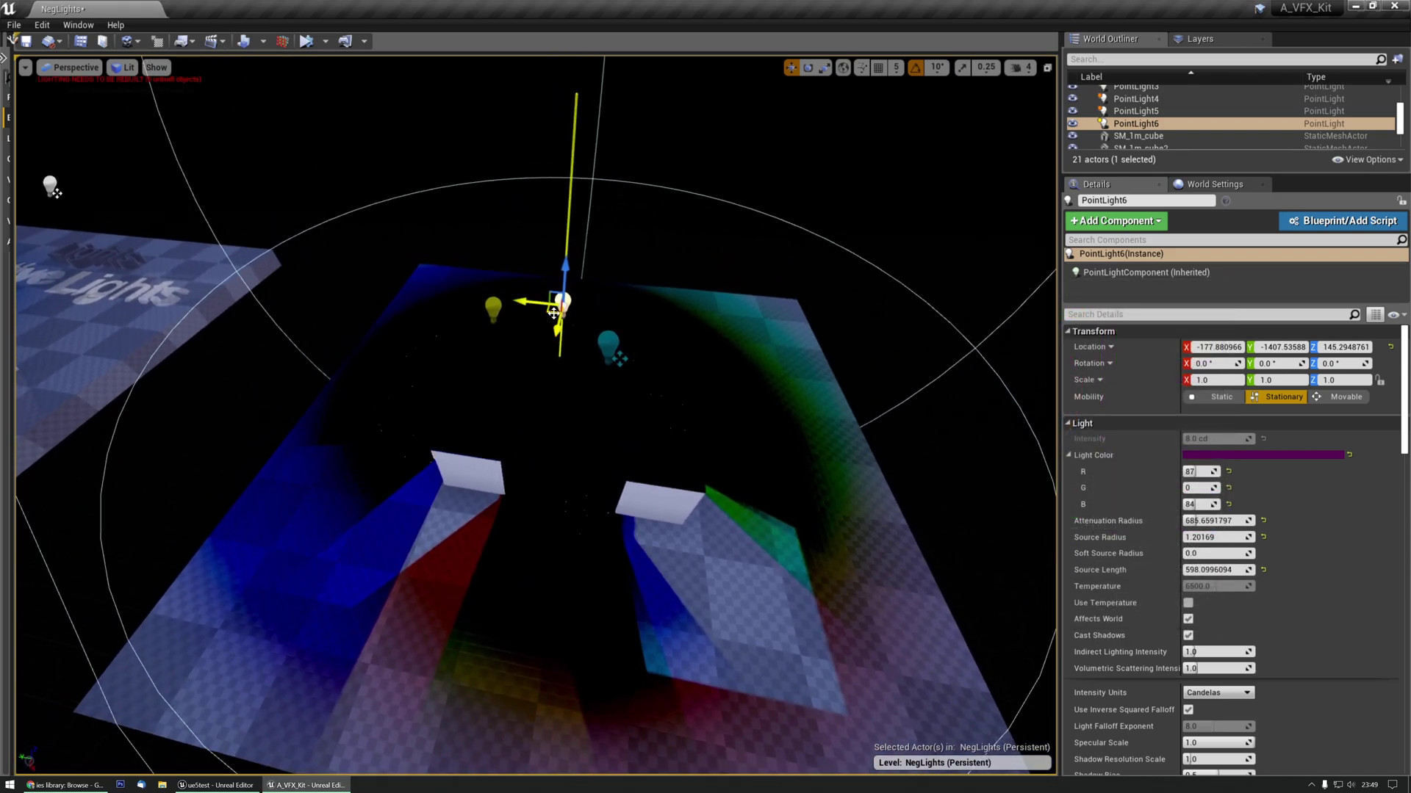
{"action": "left_click_drag", "start_coordinate": [553, 312], "coordinate": [547, 367]}
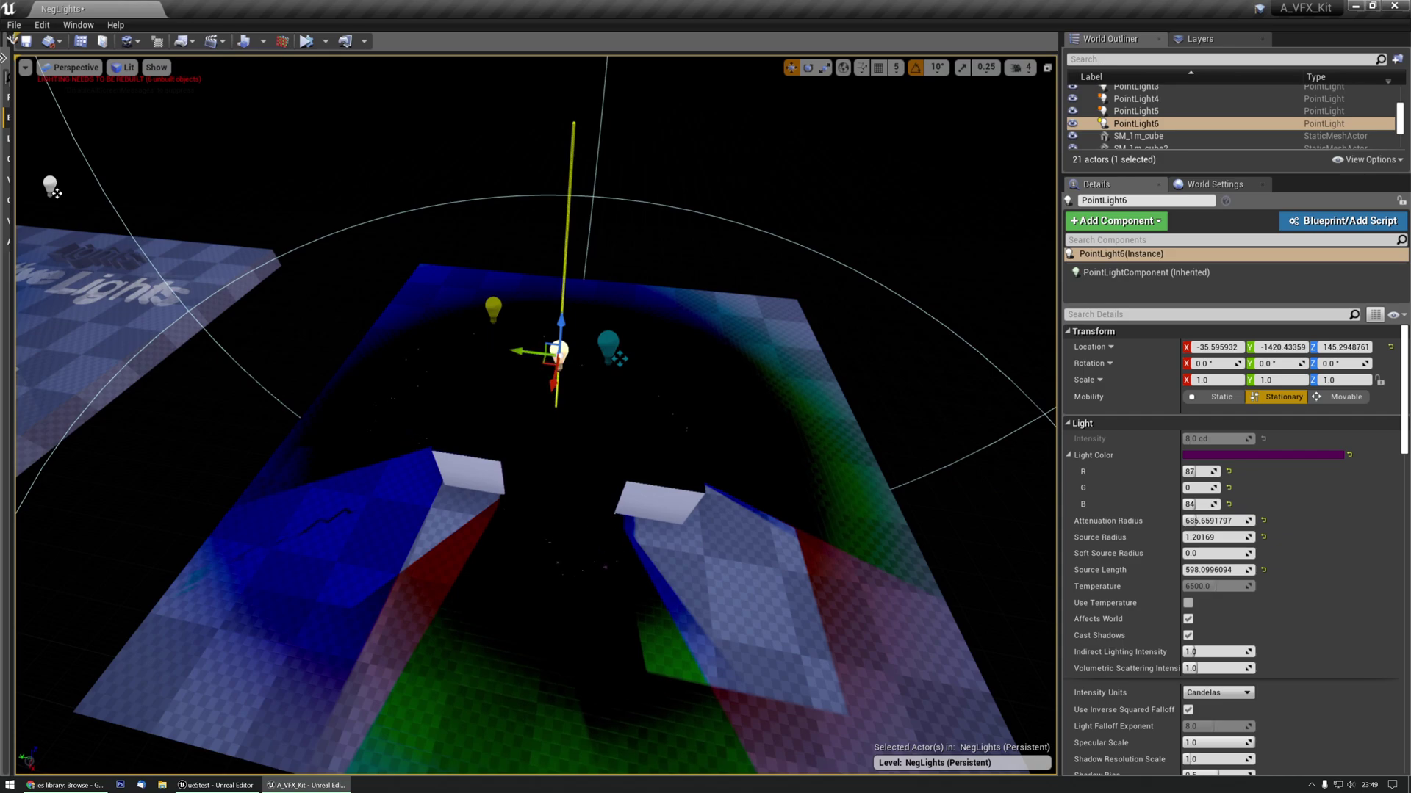
{"action": "right_click_drag", "start_coordinate": [547, 367], "coordinate": [674, 476]}
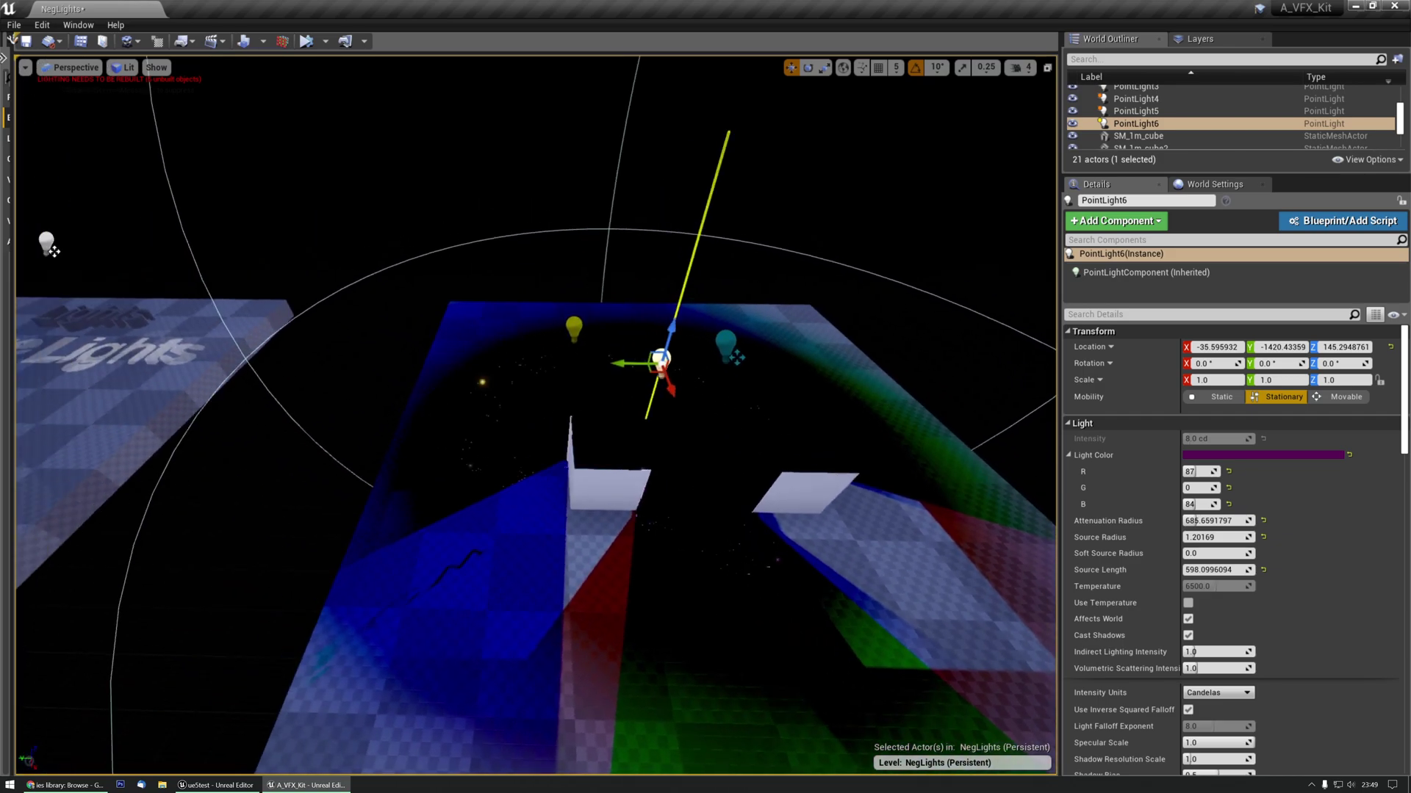
Step: Switch to the ue5test Unreal Editor project and move PointLight2 away from the cubes to about X 500, Y -20, Z 620
{"action": "left_click", "coordinate": [215, 785]}
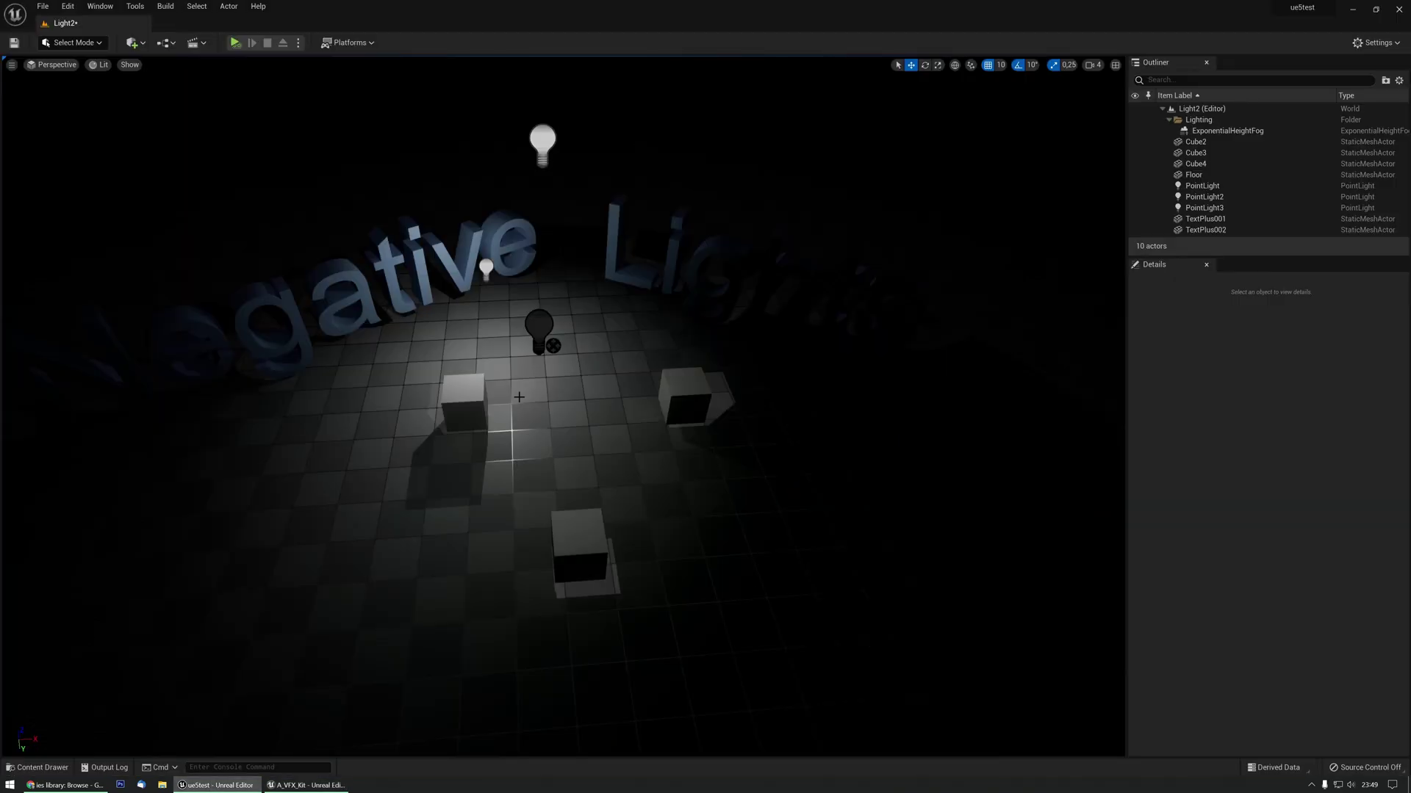
{"action": "left_click", "coordinate": [552, 345]}
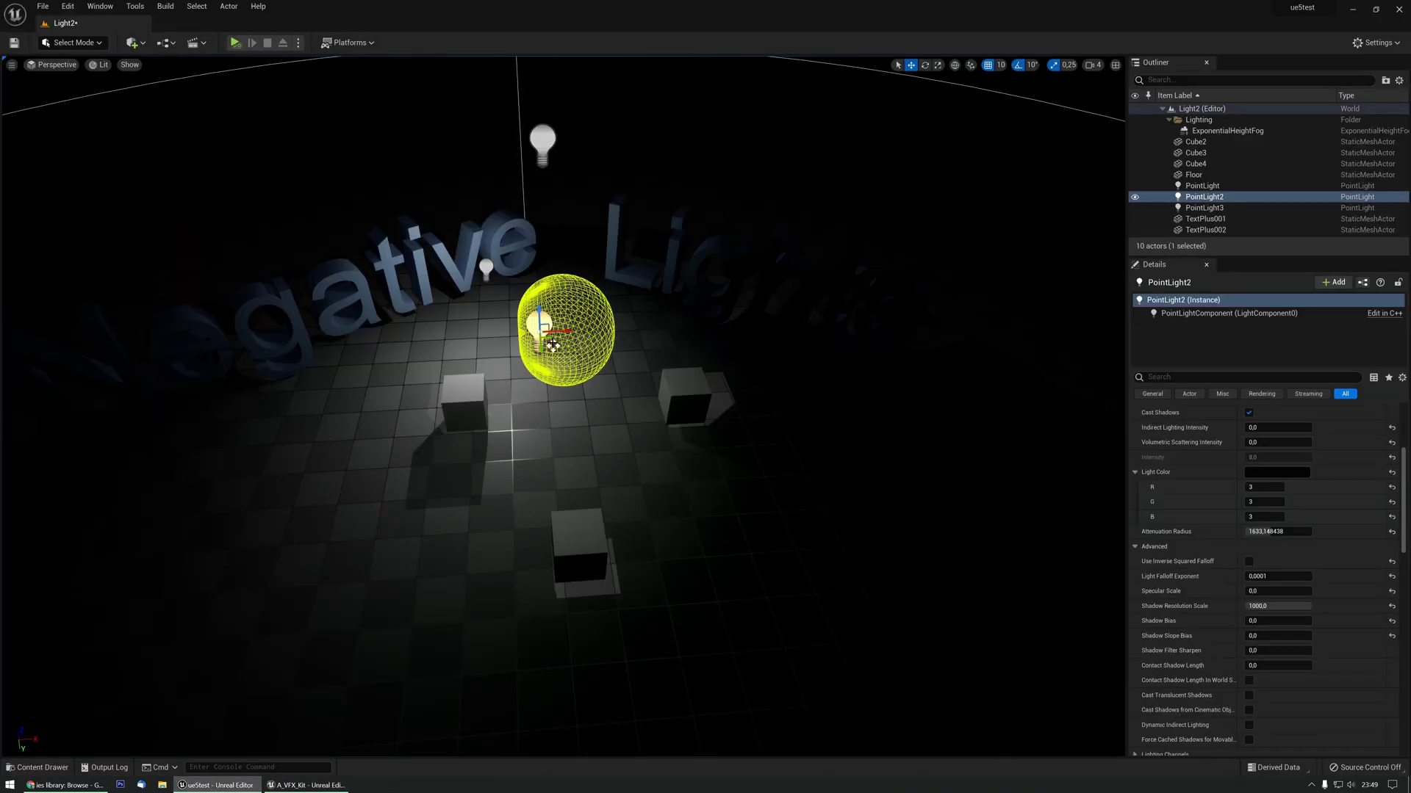
{"action": "left_click_drag", "start_coordinate": [553, 346], "coordinate": [786, 121]}
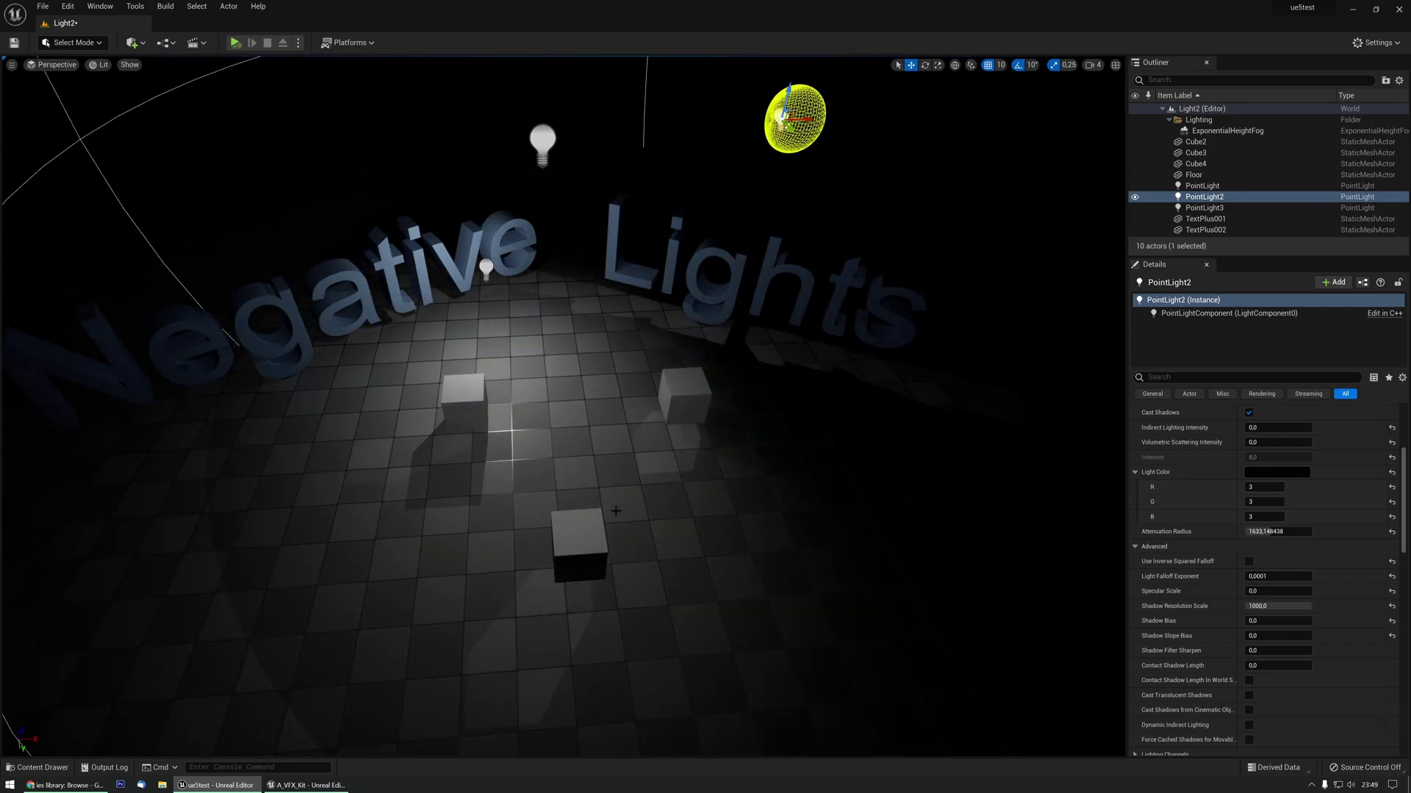
Step: Add a new point light on the floor between the three cubes and raise it above them
{"action": "right_click_drag", "start_coordinate": [587, 464], "coordinate": [588, 462]}
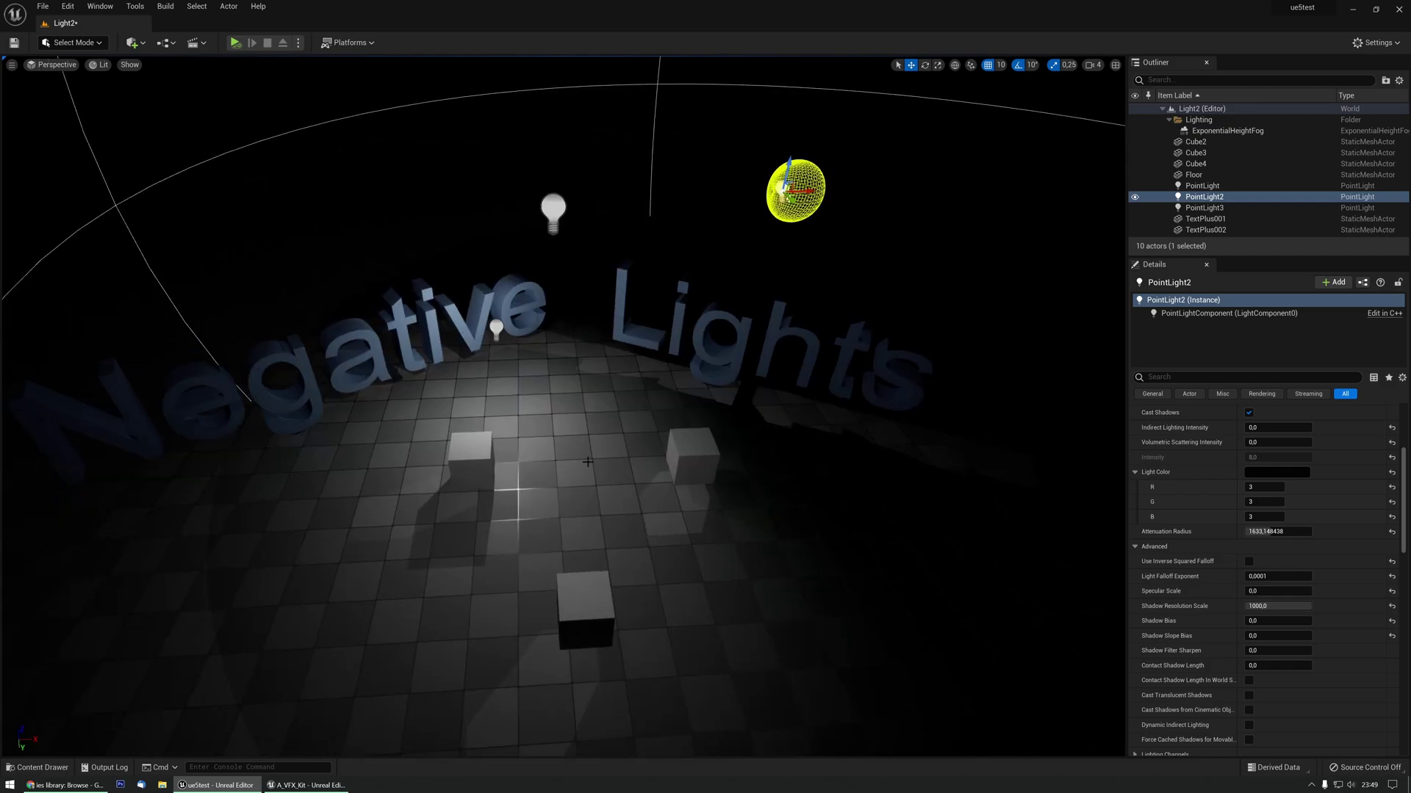
{"action": "key", "text": "l"}
{"action": "left_click", "coordinate": [578, 492]}
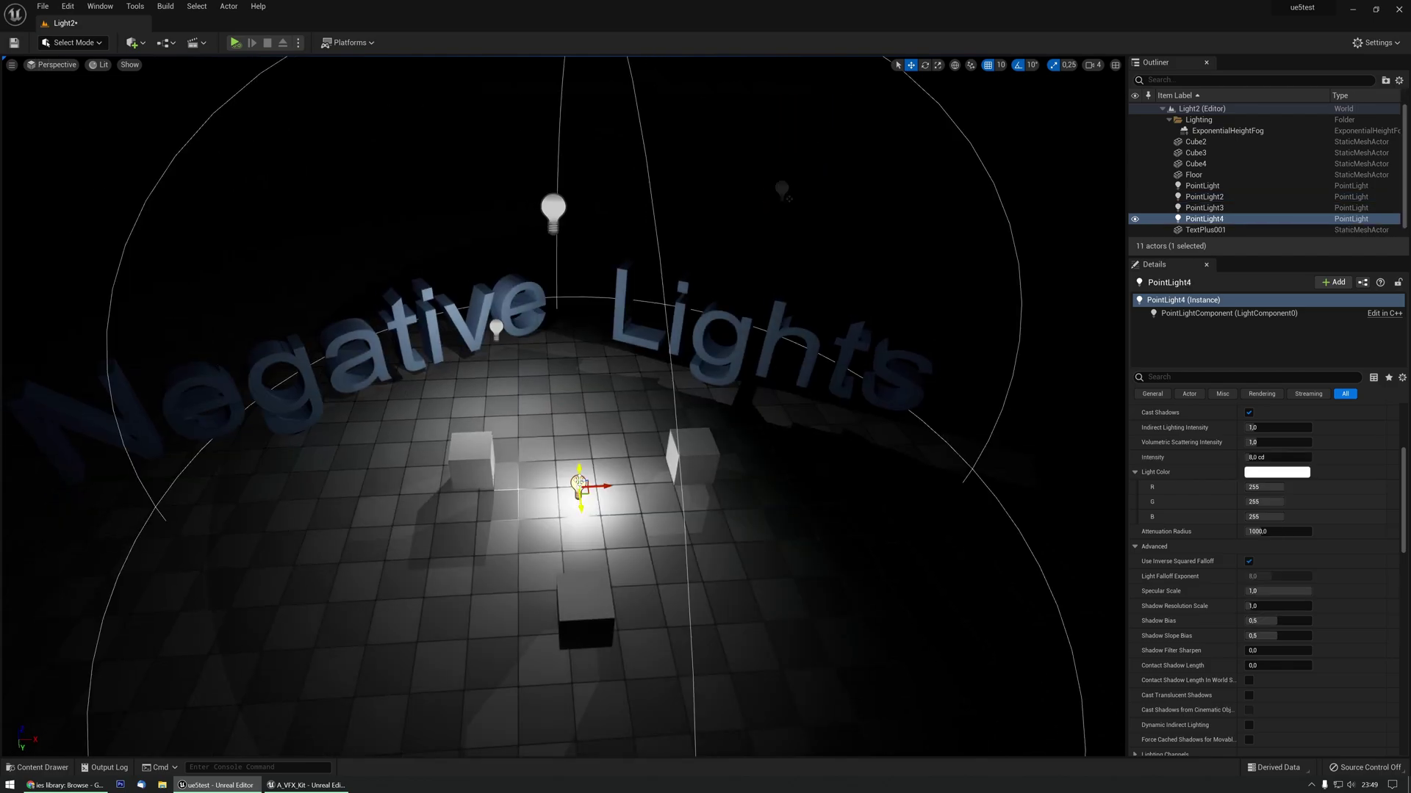
{"action": "left_click_drag", "start_coordinate": [579, 473], "coordinate": [581, 383]}
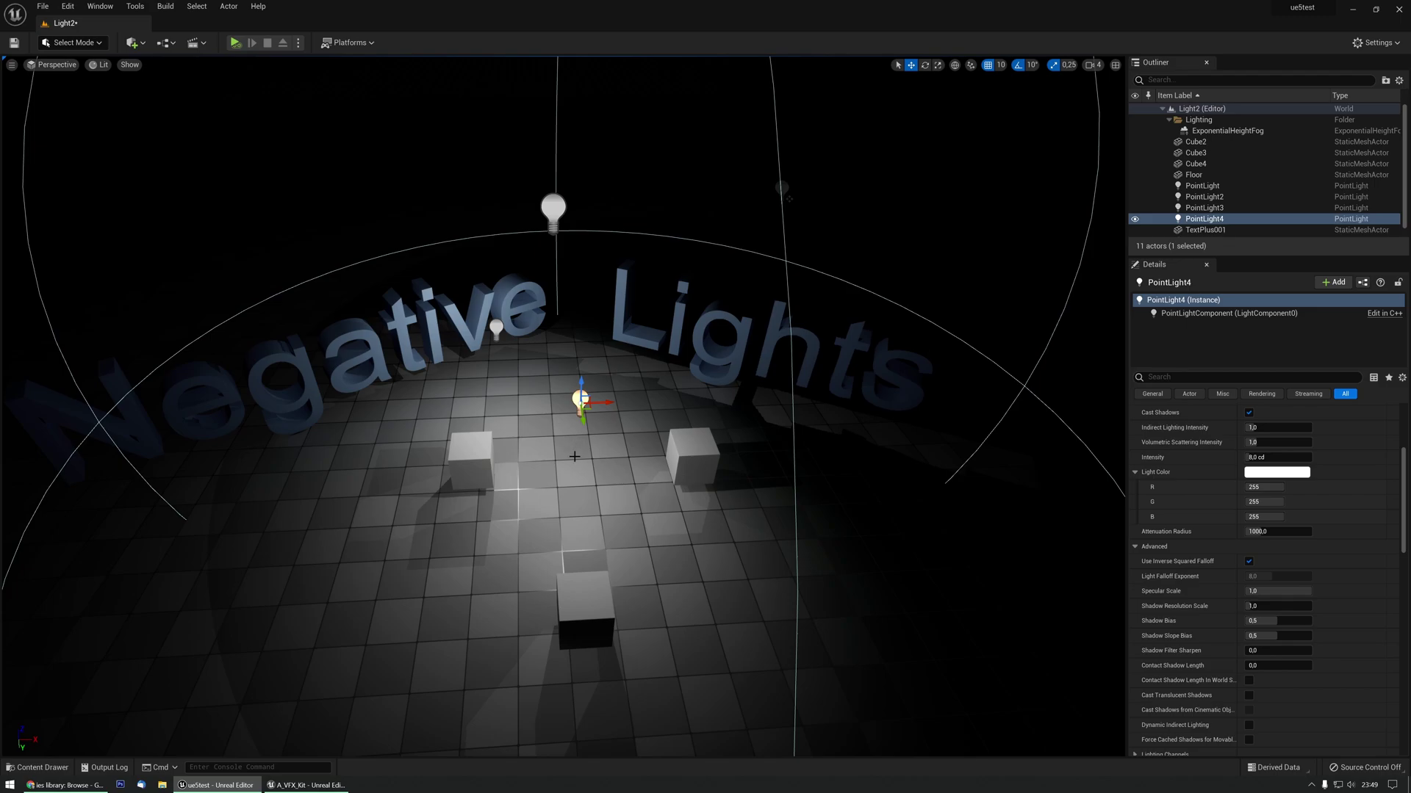
Step: Assign the 04fa7ccc2d9f7c8bfd5984c74f9b9360 IES texture to PointLight4, enable Use IES Intensity, and set the IES Intensity Scale to -1
{"action": "key", "text": "ctrl+space"}
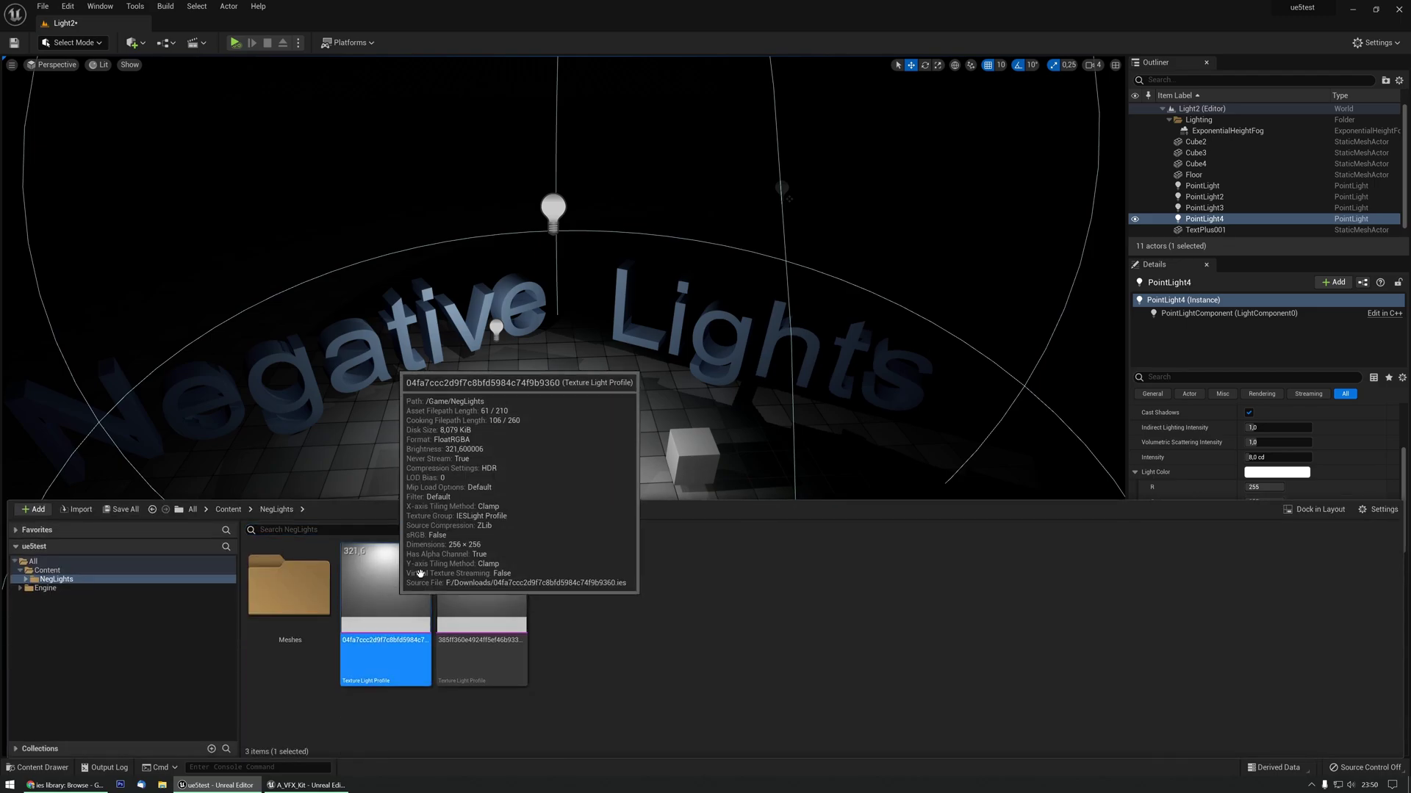
{"action": "scroll", "coordinate": [1258, 434], "scroll_direction": "down", "scroll_amount": 10}
{"action": "scroll", "coordinate": [1258, 437], "scroll_direction": "down", "scroll_amount": 10}
{"action": "scroll", "coordinate": [1258, 438], "scroll_direction": "down", "scroll_amount": 5}
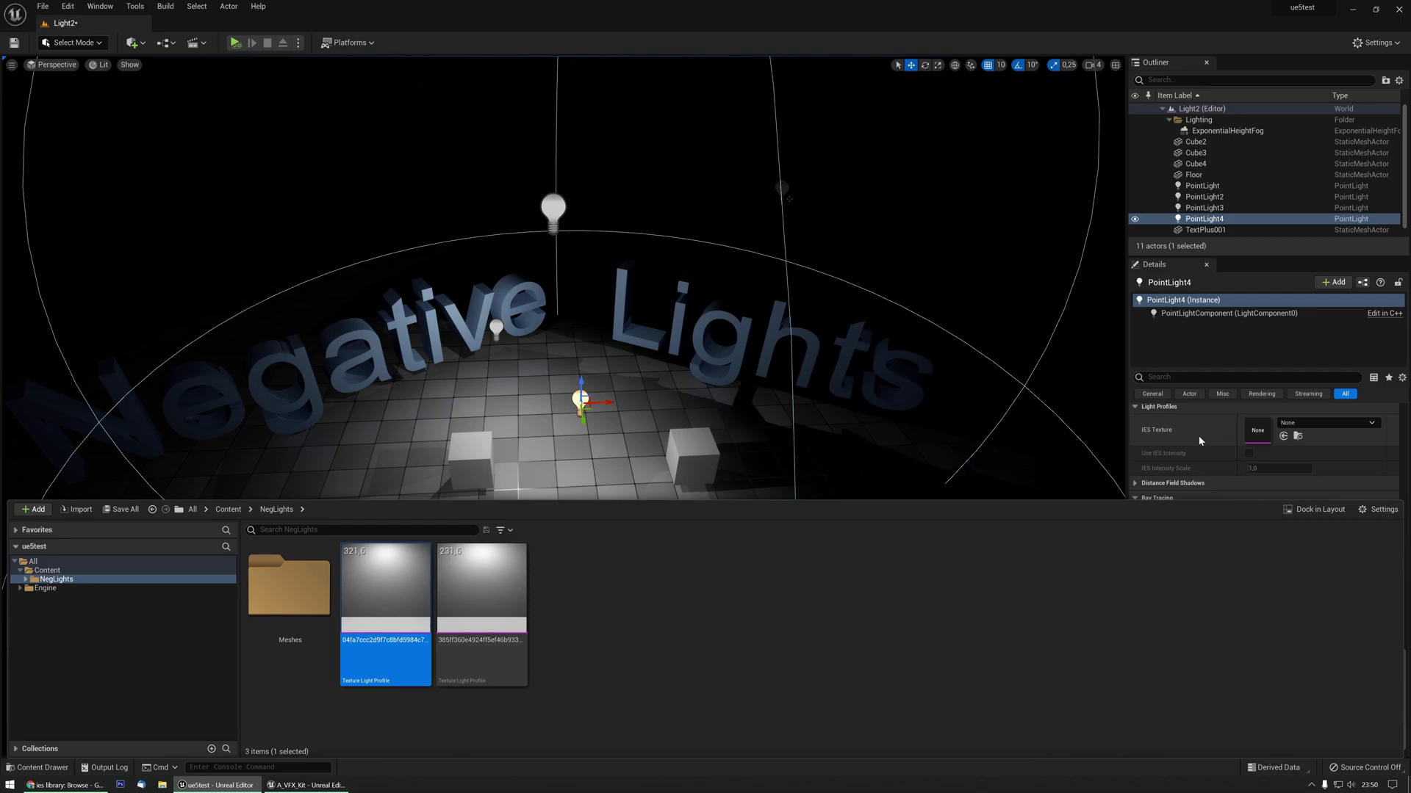
{"action": "left_click", "coordinate": [1282, 437]}
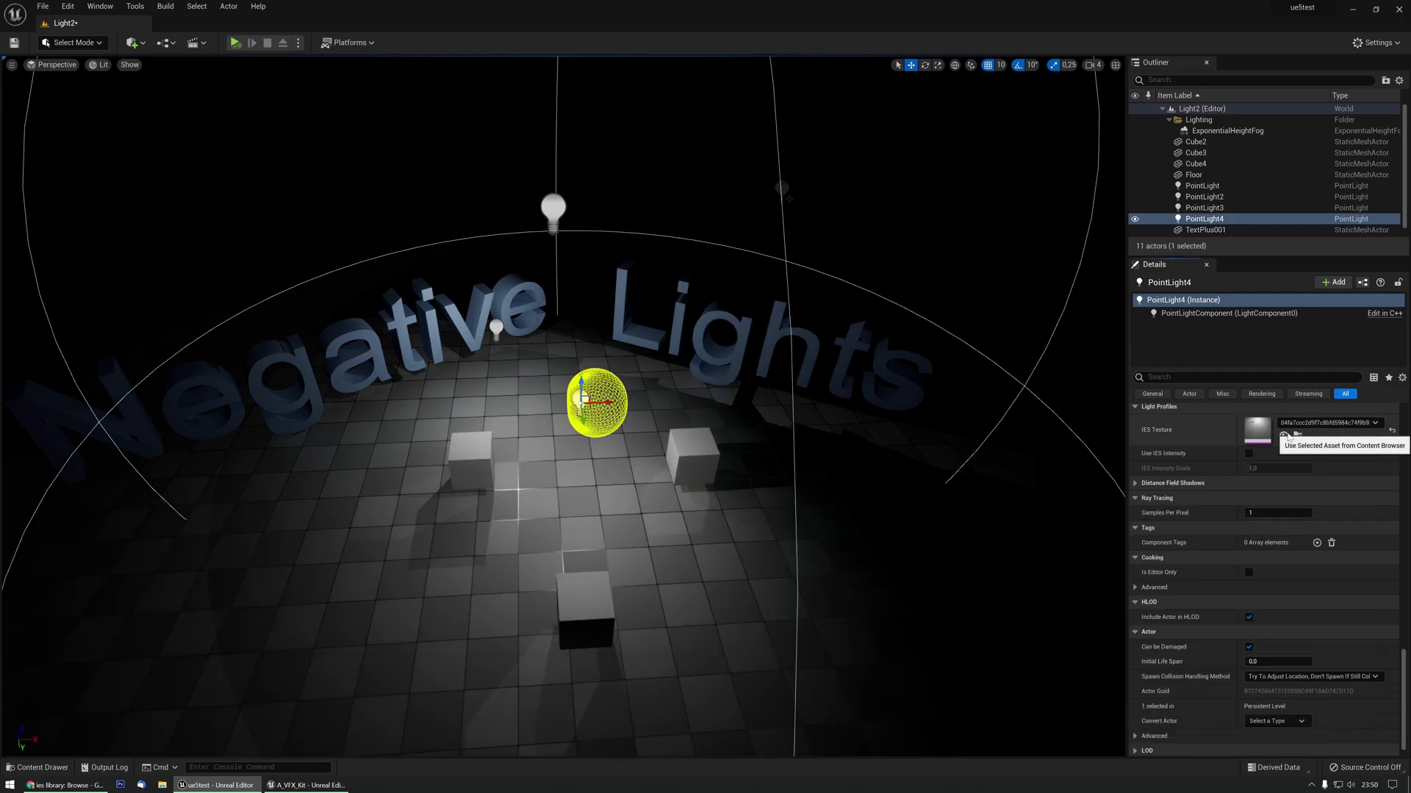
{"action": "left_click", "coordinate": [1249, 453]}
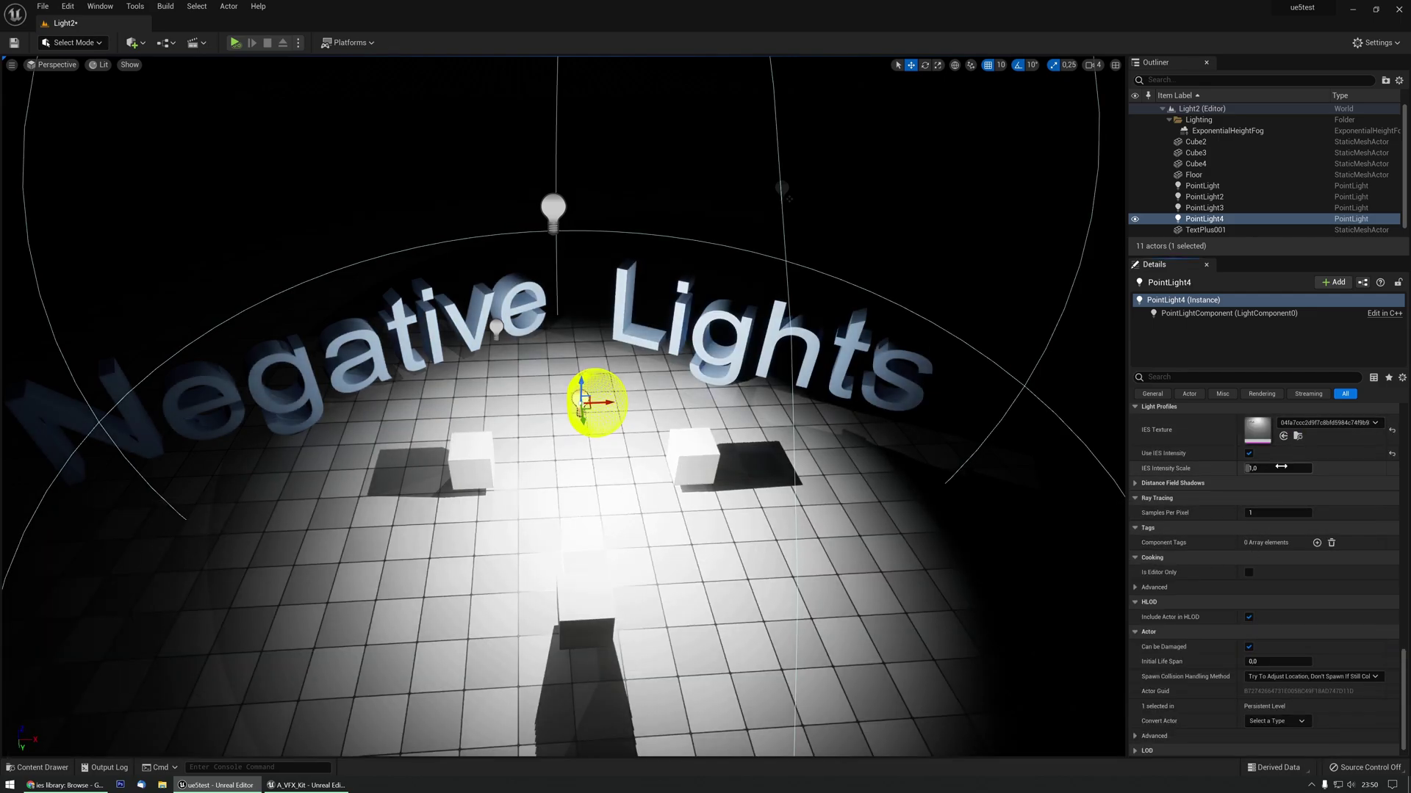
{"action": "type", "text": "-1"}
{"action": "key", "text": "Return"}
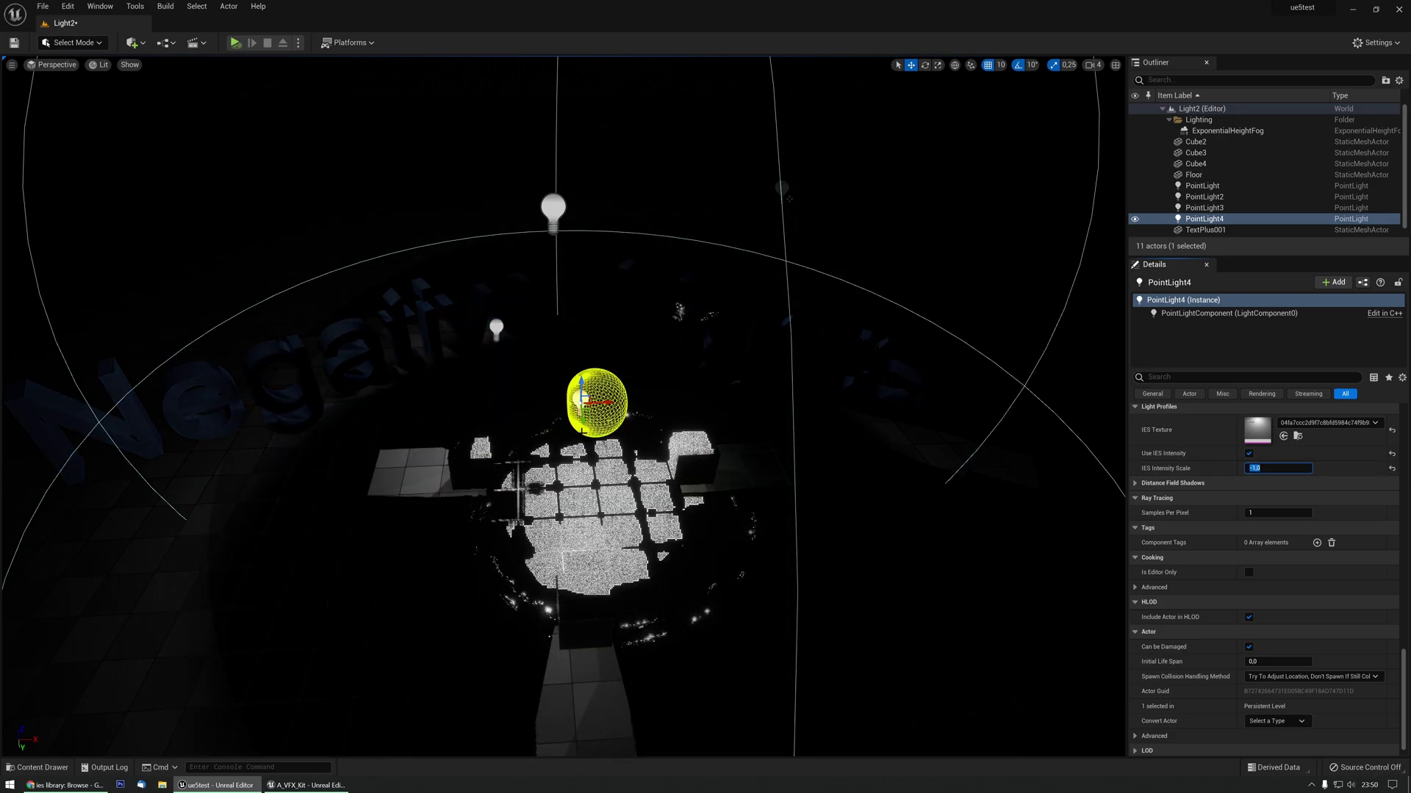
Step: Set PointLight4's Source Radius to about 566, keep its Soft Source Radius at 0, and move it to about X -240, Y 310, Z 330
{"action": "left_click_drag", "start_coordinate": [591, 409], "coordinate": [390, 521]}
{"action": "scroll", "coordinate": [1265, 502], "scroll_direction": "up", "scroll_amount": 15}
{"action": "scroll", "coordinate": [1264, 501], "scroll_direction": "up", "scroll_amount": 5}
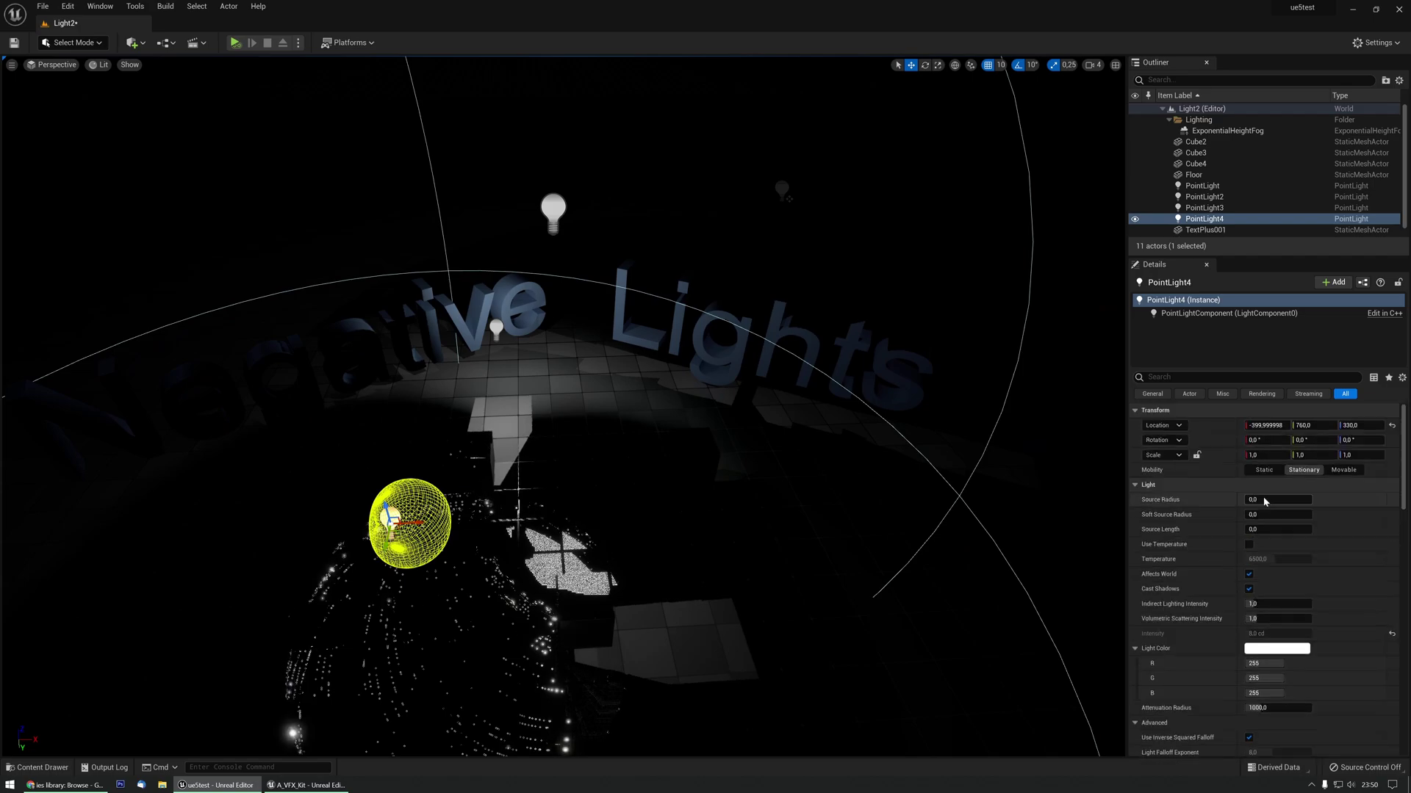
{"action": "left_click_drag", "start_coordinate": [1264, 500], "coordinate": [1352, 500]}
{"action": "left_click_drag", "start_coordinate": [397, 529], "coordinate": [501, 374]}
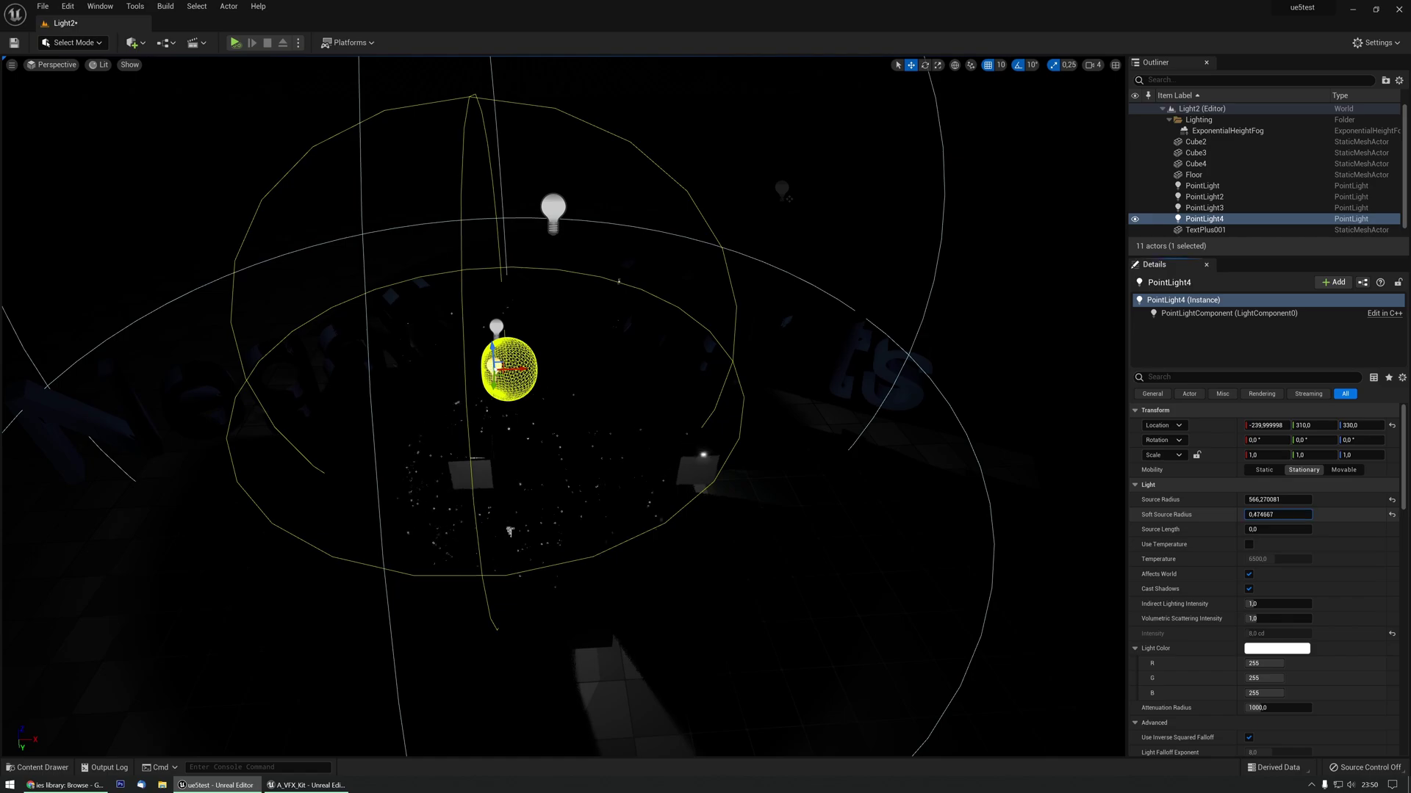
{"action": "left_click_drag", "start_coordinate": [1278, 514], "coordinate": [1247, 529]}
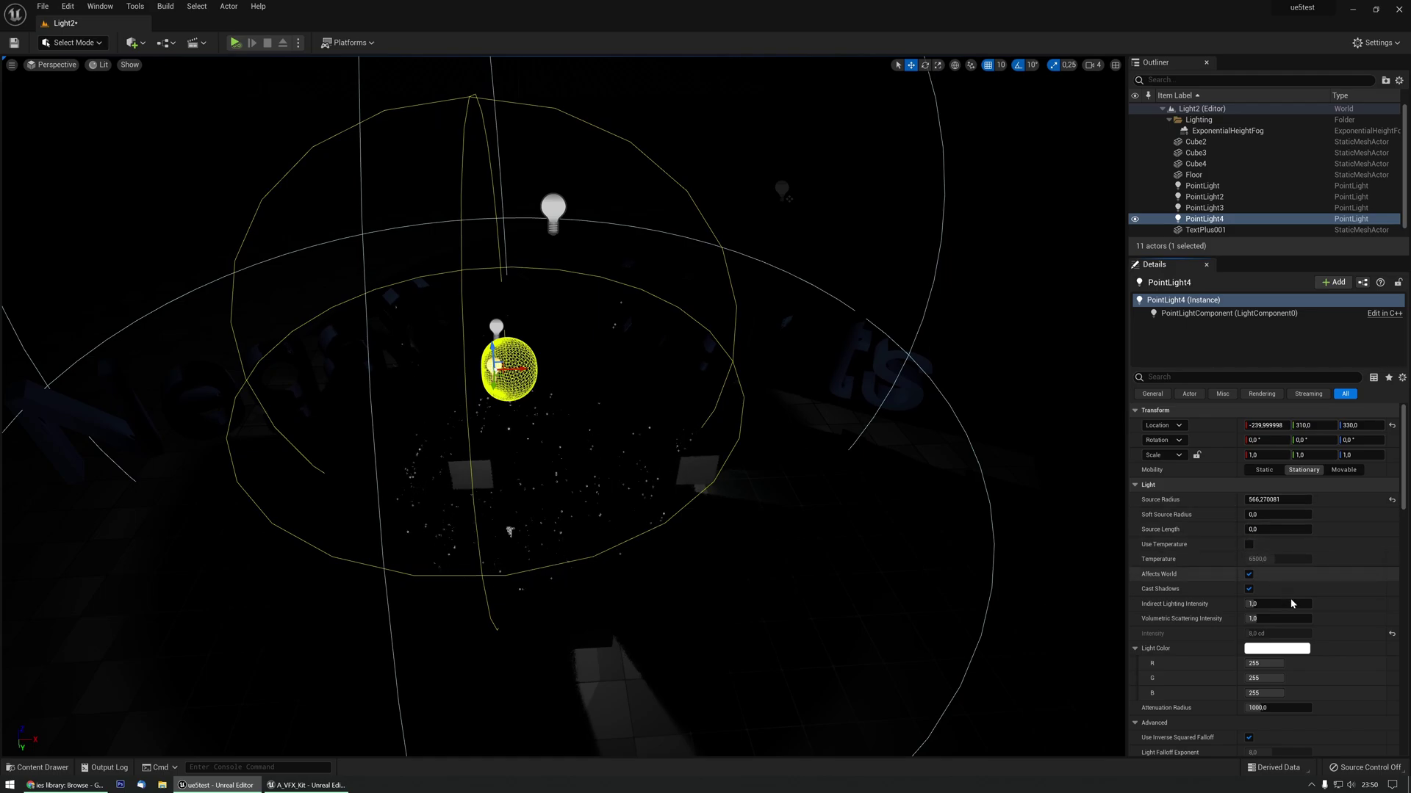
Step: Change PointLight4's colour to bright red (R 247, G 25, B 25) and move it to about X -160, Y 360
{"action": "left_click", "coordinate": [1251, 649]}
{"action": "left_click_drag", "start_coordinate": [1200, 528], "coordinate": [1202, 532]}
{"action": "left_click_drag", "start_coordinate": [1178, 589], "coordinate": [1174, 527]}
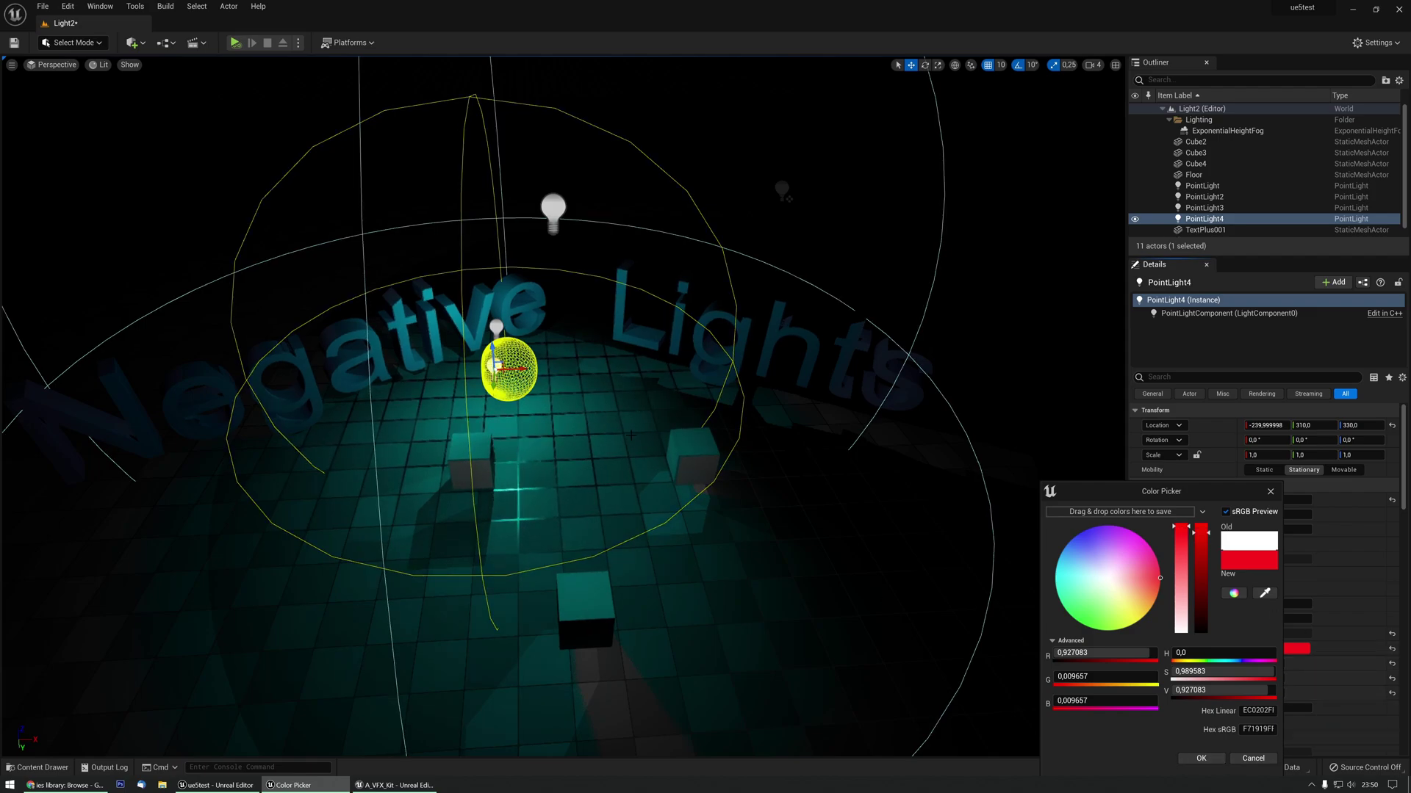
{"action": "left_click_drag", "start_coordinate": [497, 374], "coordinate": [533, 380]}
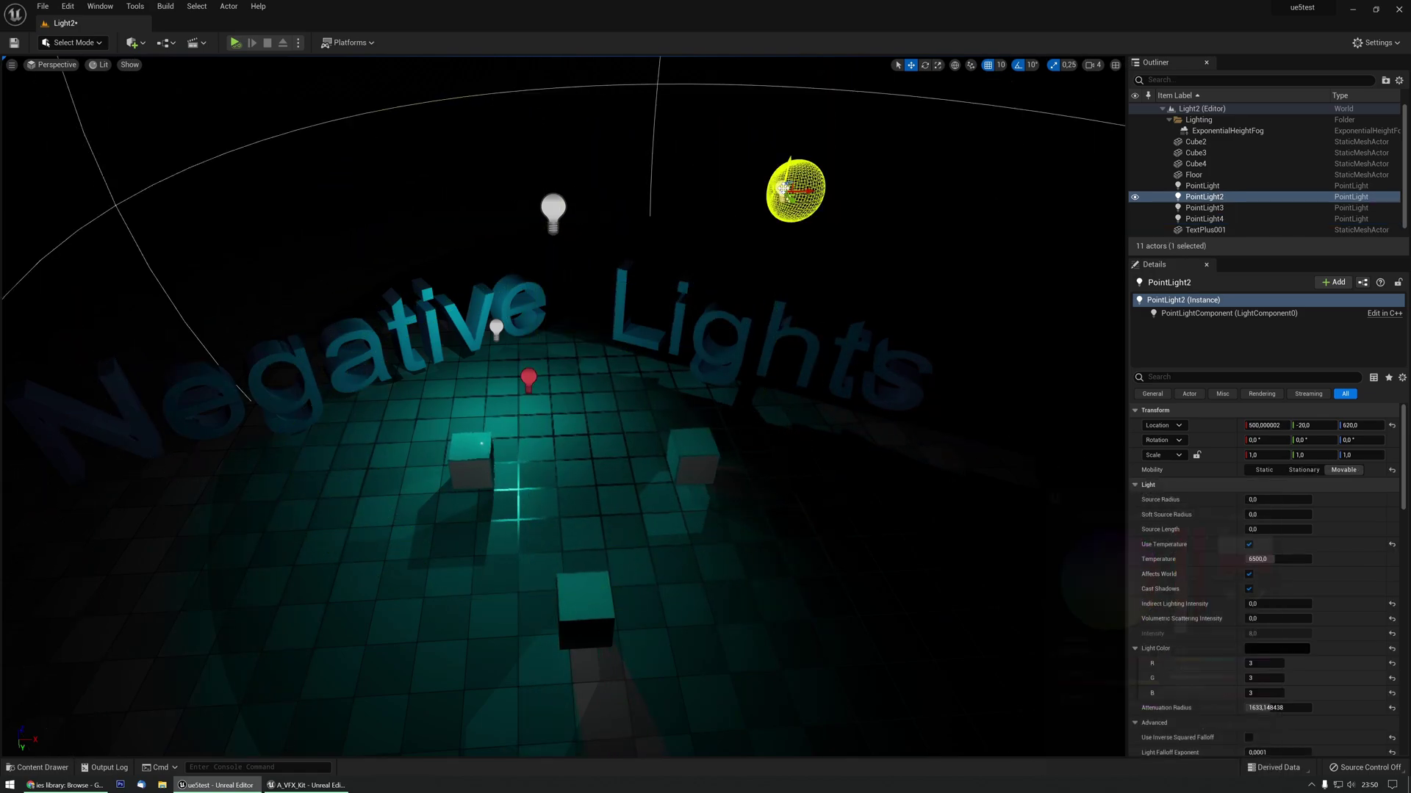
Step: Delete PointLight2 and move the red PointLight4 between the cubes to about X -10, Y 250, Z 230
{"action": "key", "text": "Delete"}
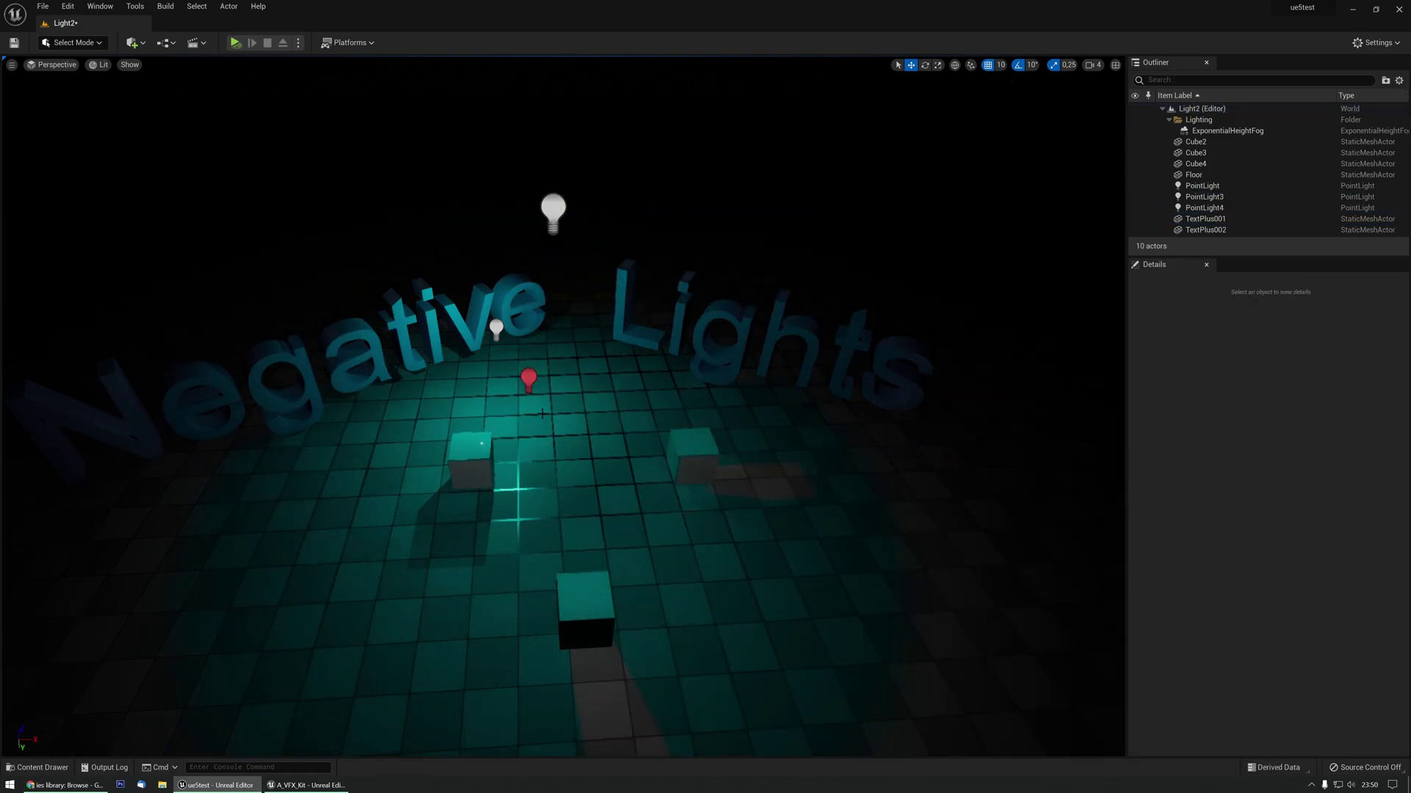
{"action": "left_click", "coordinate": [528, 380]}
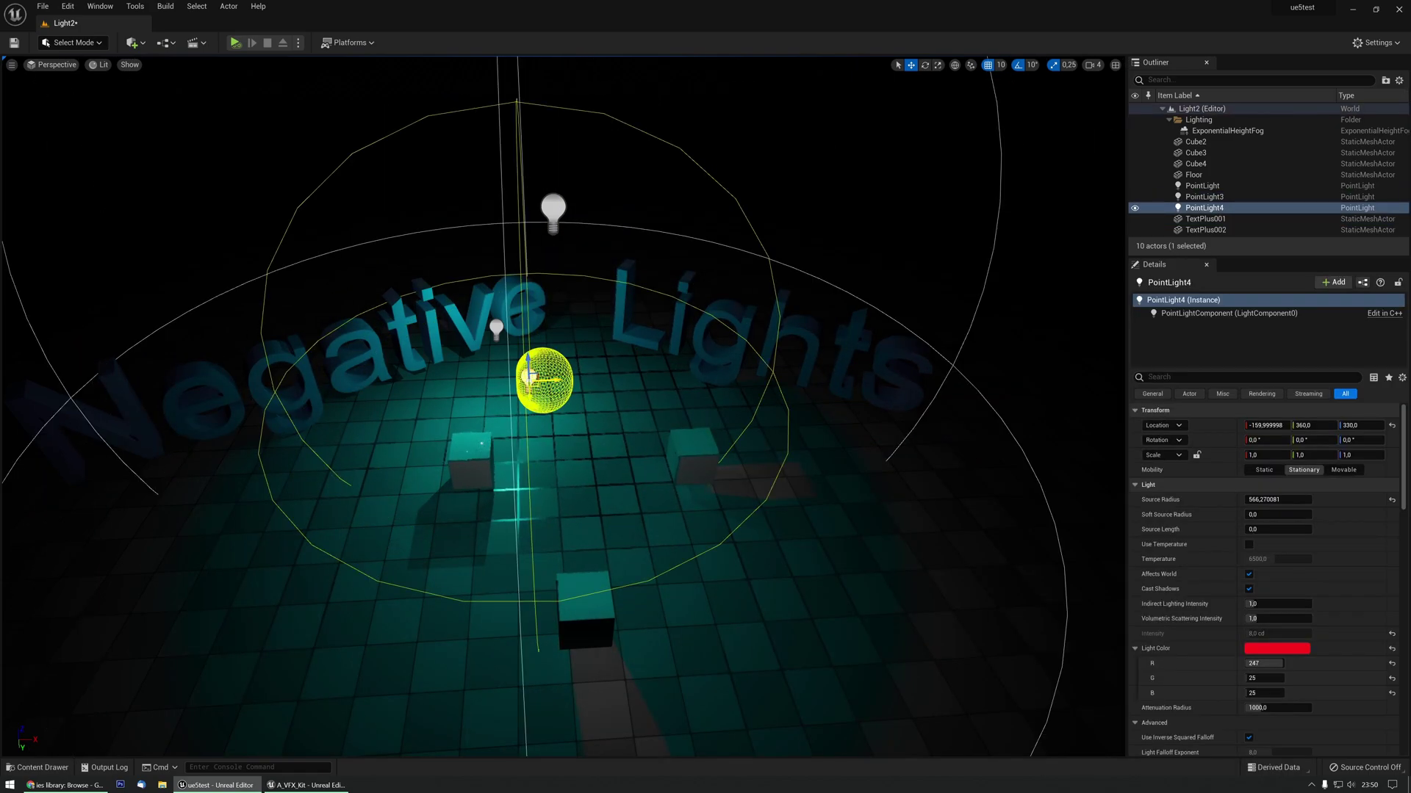
{"action": "left_click_drag", "start_coordinate": [528, 378], "coordinate": [596, 393]}
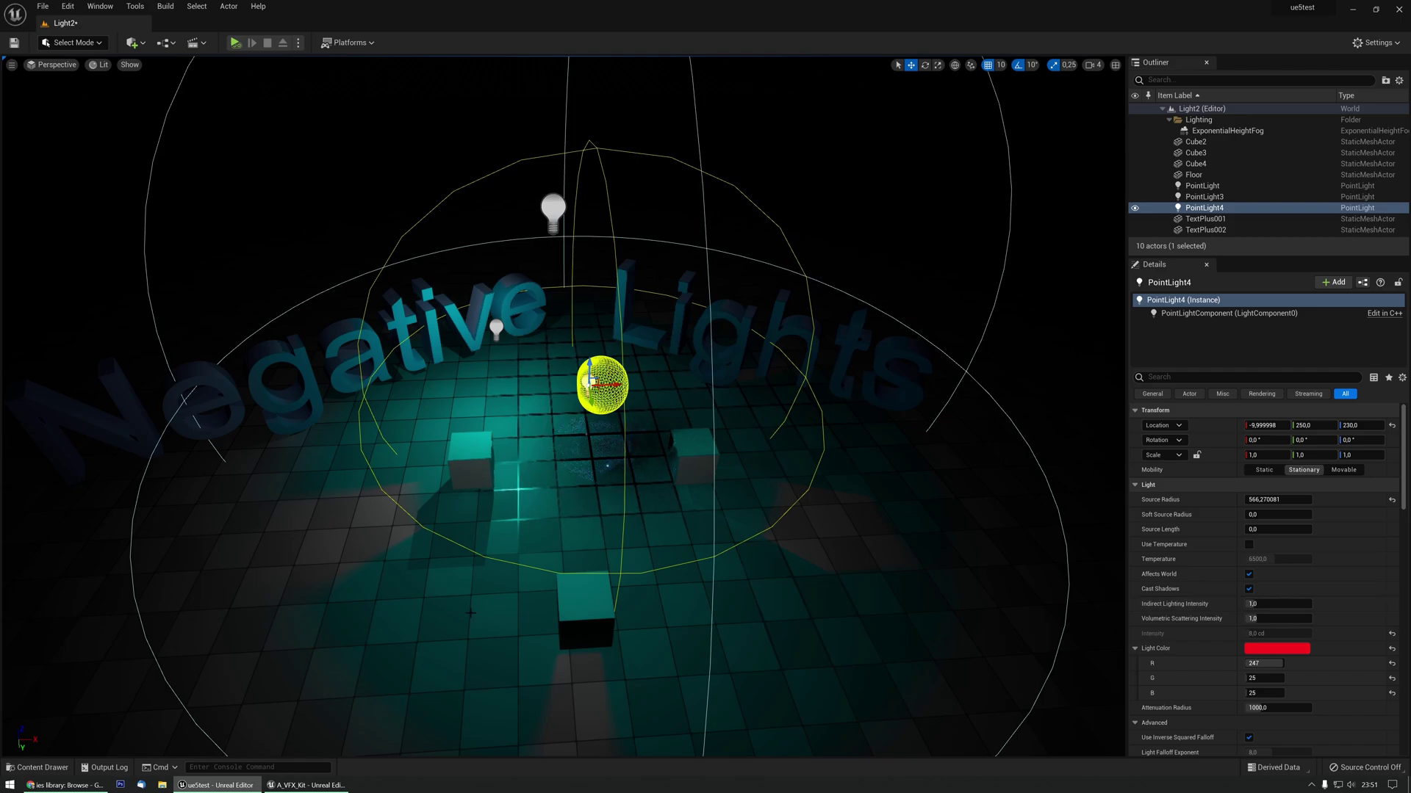
Step: Switch to the A_VFX_Kit project in Unreal Engine 4 and browse its root Content folder to find PointLight_Blueprint
{"action": "left_click", "coordinate": [305, 786]}
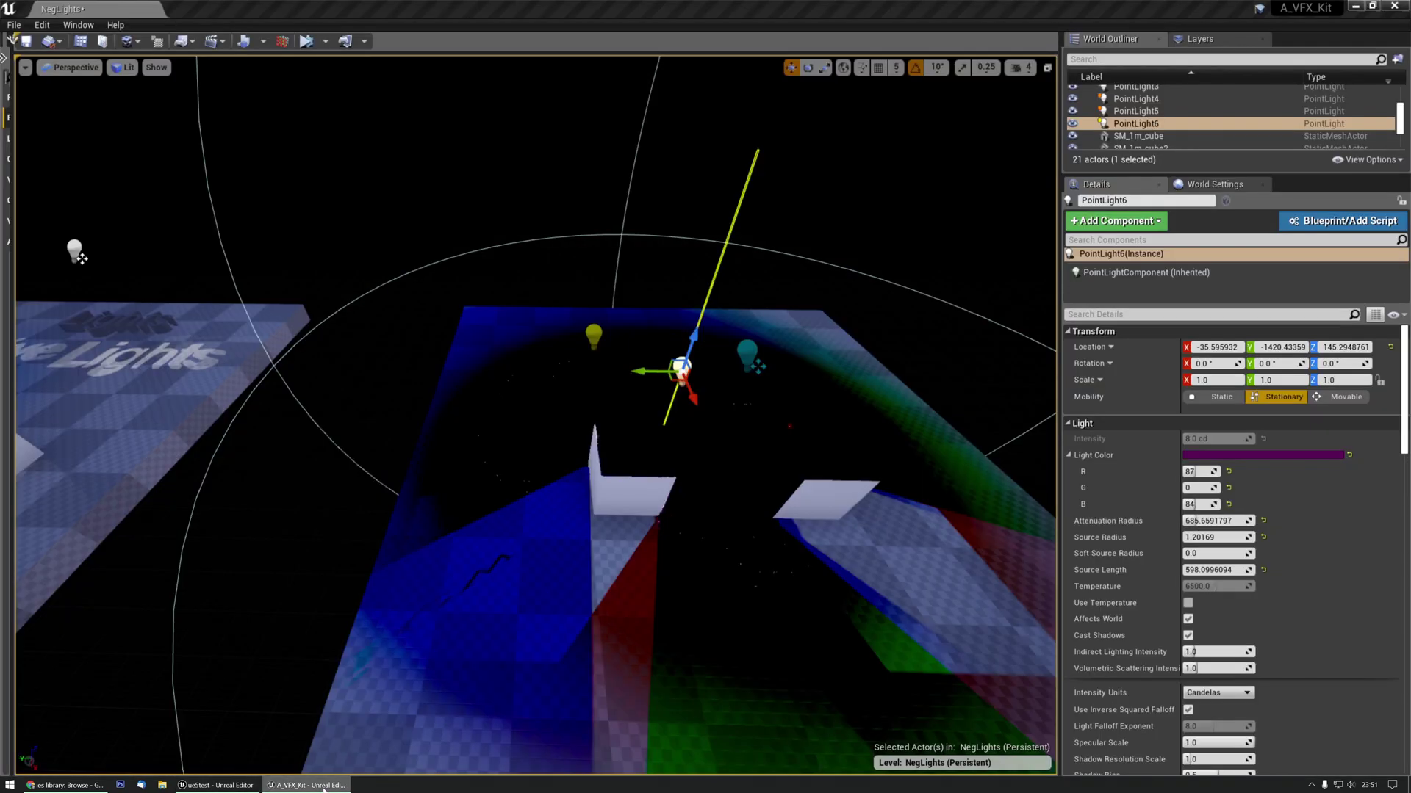
{"action": "right_click_drag", "start_coordinate": [621, 383], "coordinate": [621, 382]}
{"action": "key", "text": "a"}
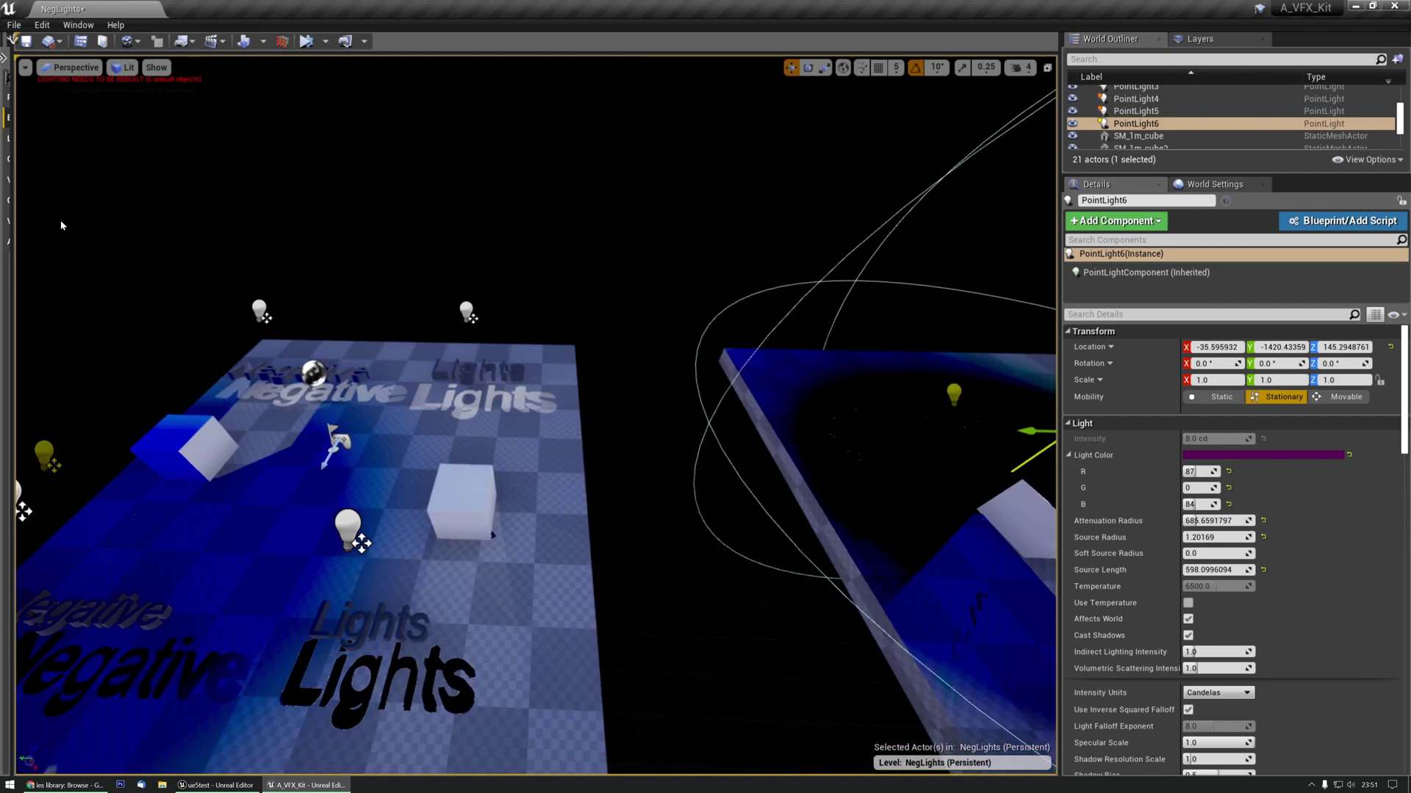
{"action": "right_click_drag", "start_coordinate": [328, 323], "coordinate": [329, 317]}
{"action": "key", "text": "ctrl+shift+f"}
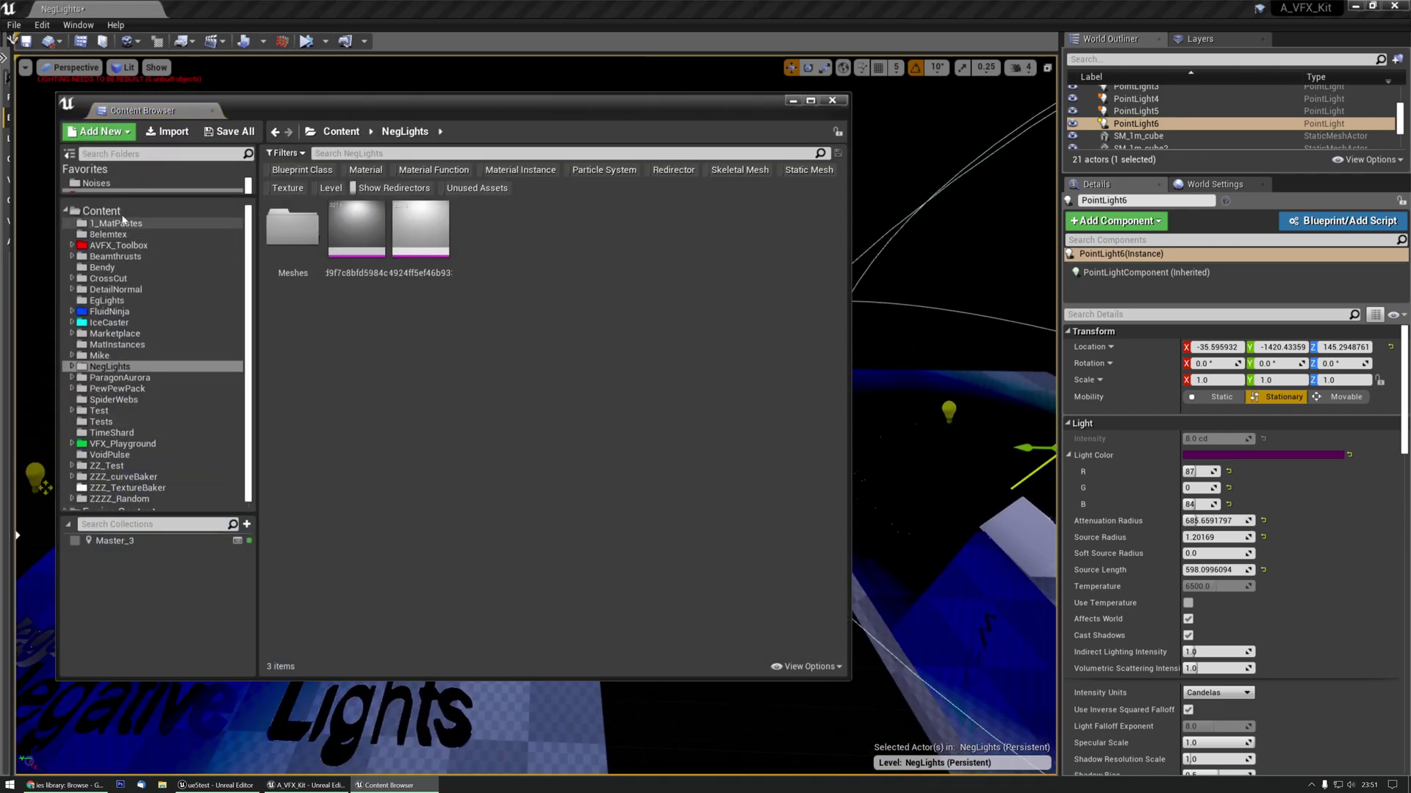
{"action": "left_click", "coordinate": [118, 213]}
{"action": "scroll", "coordinate": [580, 367], "scroll_direction": "down", "scroll_amount": 5}
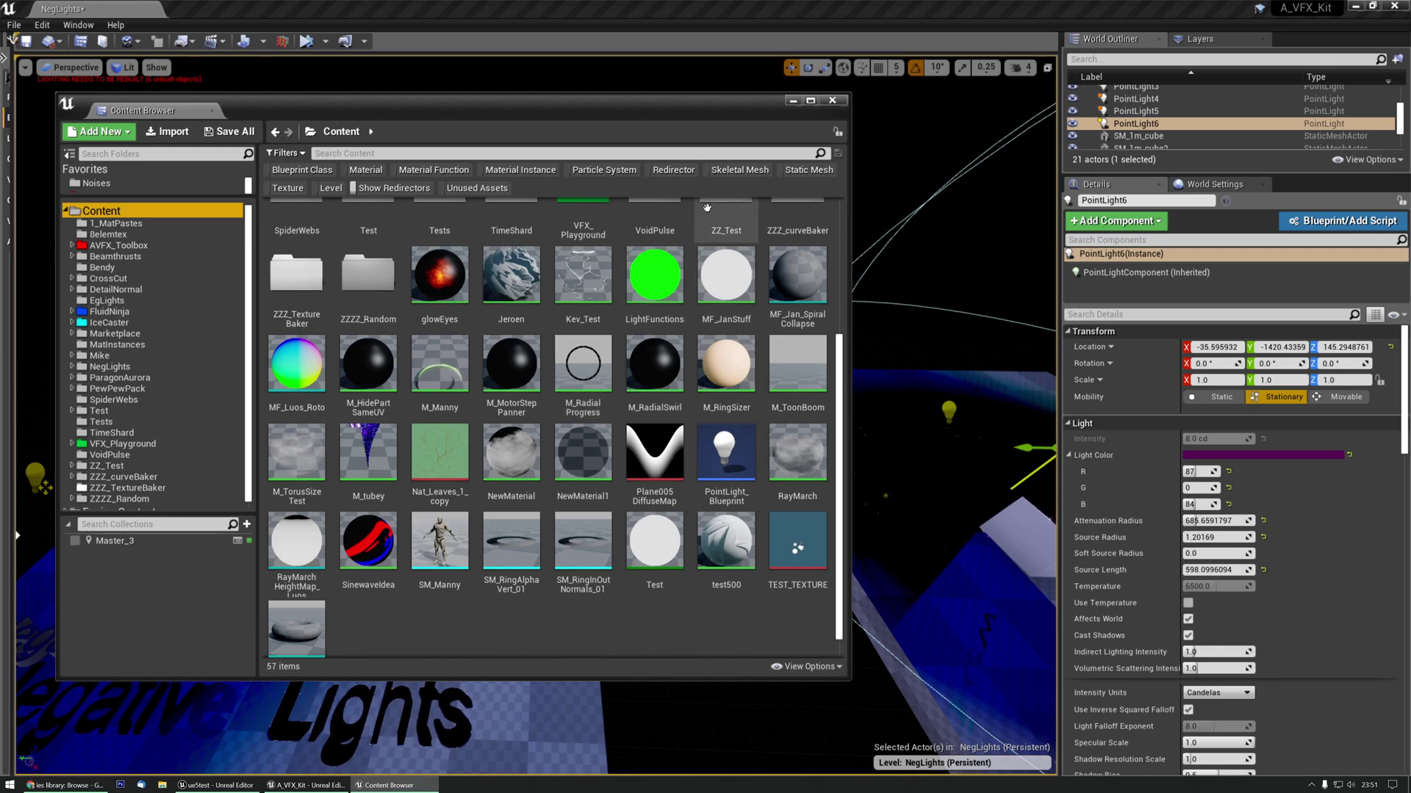
{"action": "left_click_drag", "start_coordinate": [686, 113], "coordinate": [198, 124]}
Step: Delete the three coloured point lights above the platform with the two cubes, starting with PointLight6
{"action": "key", "text": "d"}
{"action": "right_click_drag", "start_coordinate": [743, 352], "coordinate": [801, 360]}
{"action": "key", "text": "Delete"}
{"action": "left_click", "coordinate": [785, 336]}
{"action": "key", "text": "Delete"}
{"action": "left_click", "coordinate": [625, 330]}
{"action": "key", "text": "Delete"}
Step: Place PointLight_Blueprint behind the two cubes at about X -74, Y -1525, Z 167 and assign it the IES texture starting with 385ff
{"action": "left_click_drag", "start_coordinate": [236, 457], "coordinate": [768, 297]}
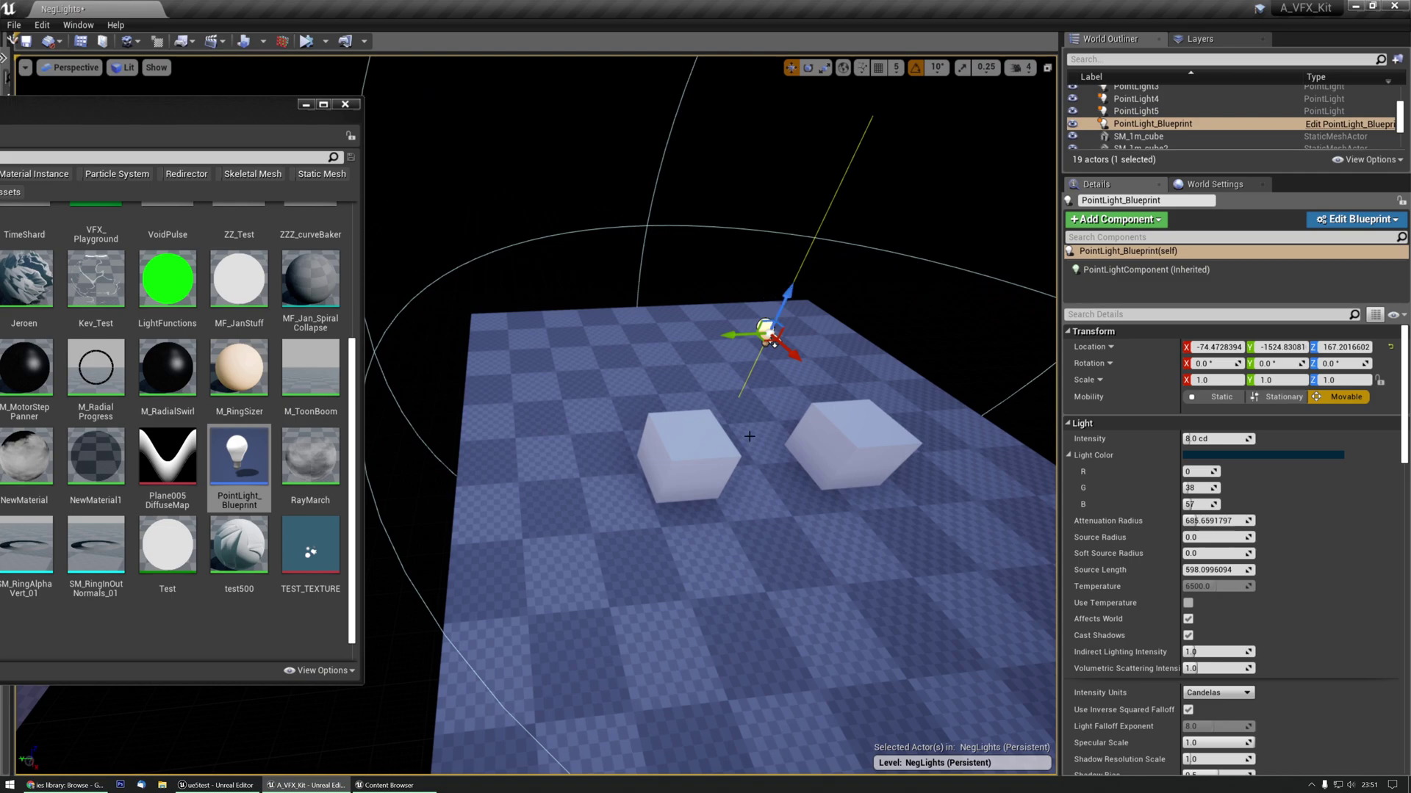
{"action": "scroll", "coordinate": [1273, 540], "scroll_direction": "down", "scroll_amount": 10}
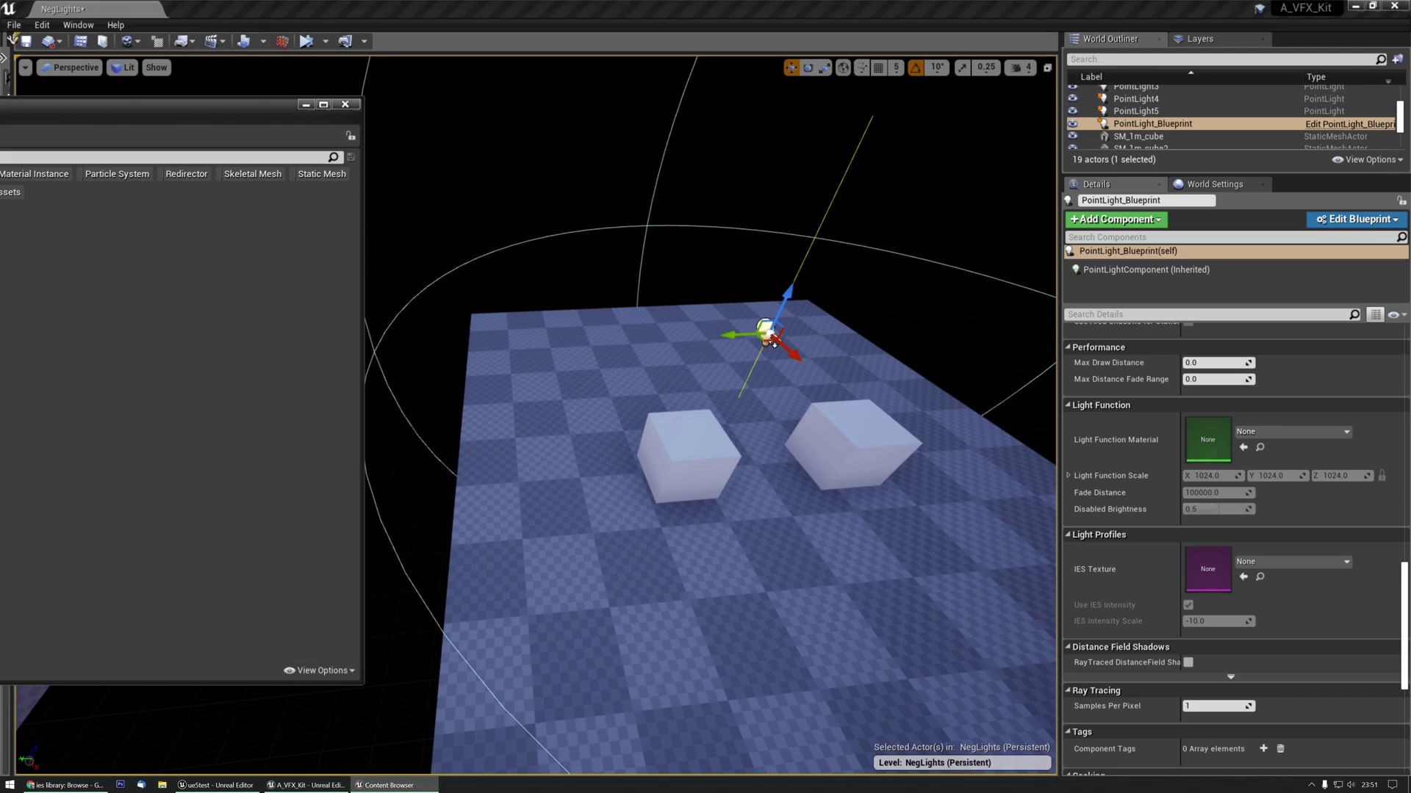
{"action": "left_click_drag", "start_coordinate": [0, 294], "coordinate": [884, 502]}
{"action": "left_click_drag", "start_coordinate": [1189, 569], "coordinate": [1194, 569]}
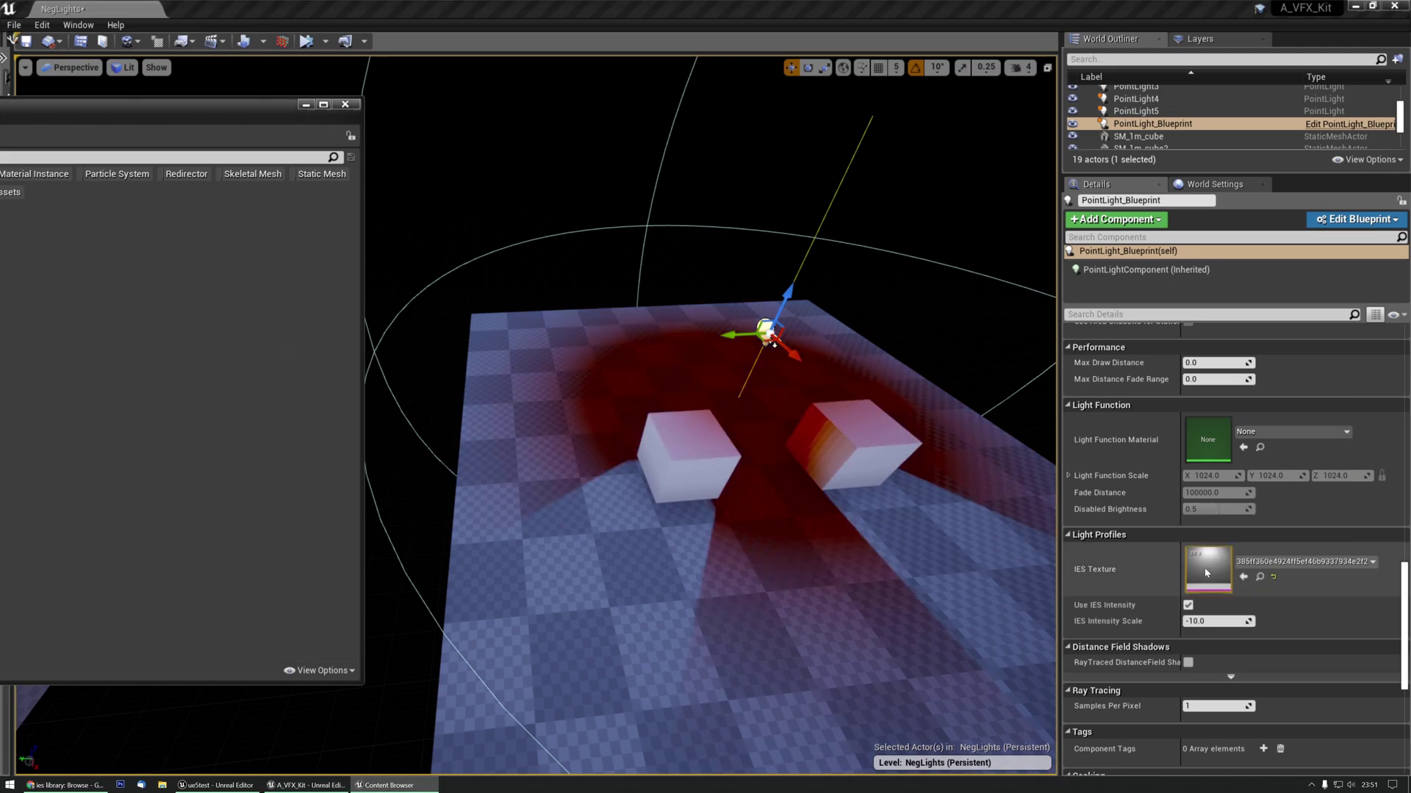
Step: Simulate the level, examine the blueprint light's effect around the two cubes and the neighbouring platform, and end the simulation
{"action": "right_click_drag", "start_coordinate": [375, 149], "coordinate": [374, 149]}
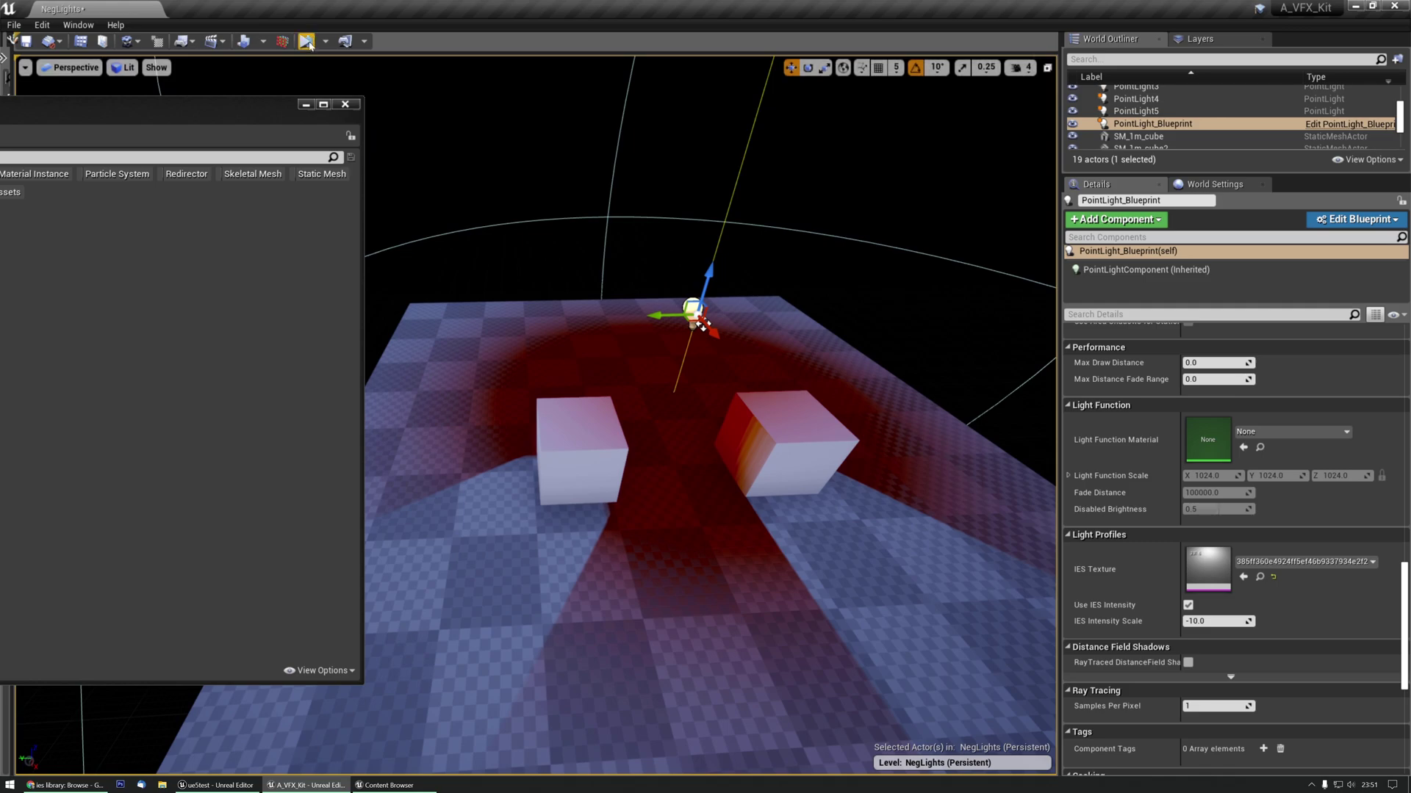
{"action": "key", "text": "alt+s"}
{"action": "key", "text": "w"}
{"action": "right_click_drag", "start_coordinate": [651, 387], "coordinate": [714, 390]}
{"action": "key", "text": "a"}
{"action": "key", "text": "w"}
{"action": "key", "text": "a"}
{"action": "right_click_drag", "start_coordinate": [424, 132], "coordinate": [465, 137]}
{"action": "key", "text": "Escape"}
Step: Move PointLight_Blueprint onto the neighbouring platform in front of the Negative Lights text and simulate the level
{"action": "key", "text": "a"}
{"action": "left_click", "coordinate": [761, 181]}
{"action": "left_click_drag", "start_coordinate": [751, 196], "coordinate": [382, 481]}
{"action": "key", "text": "d"}
{"action": "right_click_drag", "start_coordinate": [412, 448], "coordinate": [279, 439]}
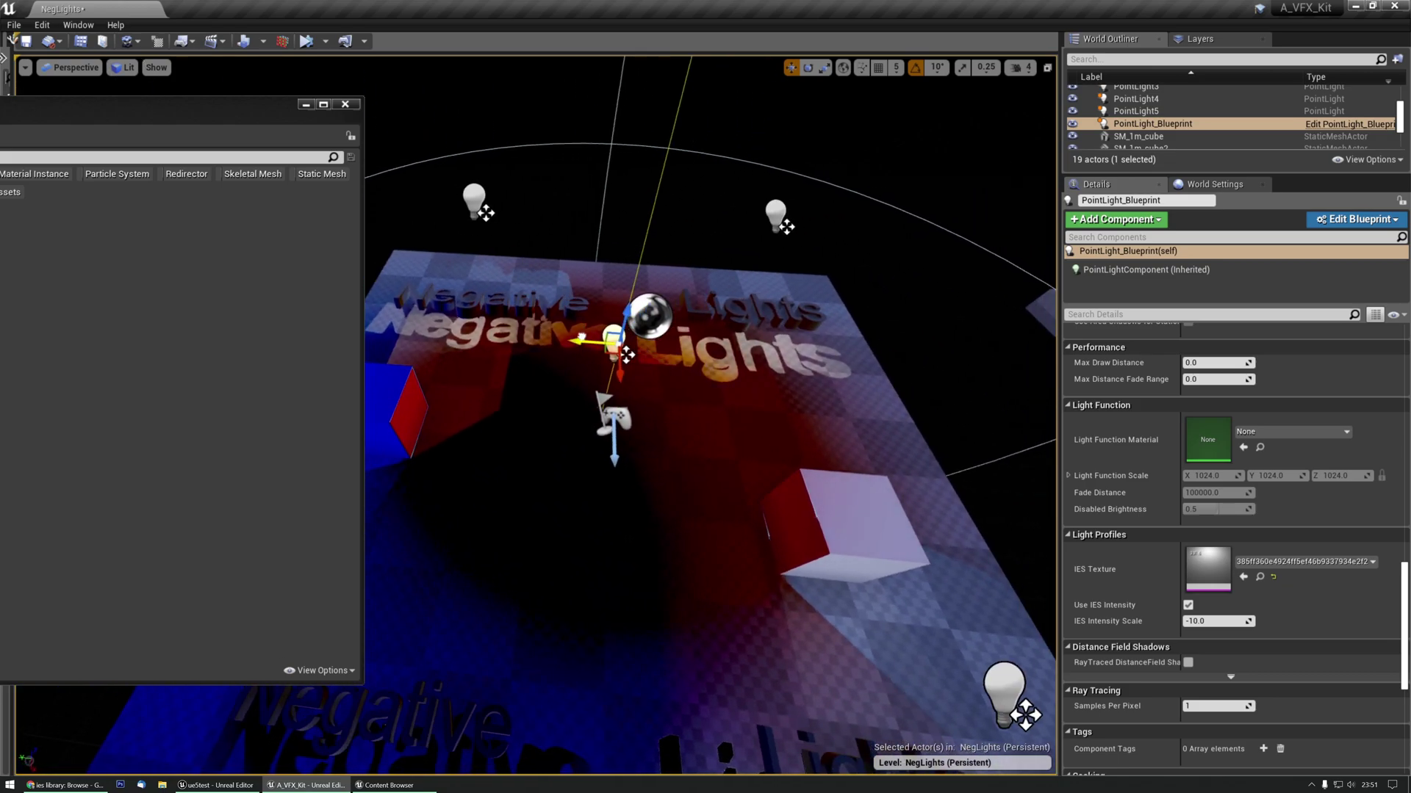
{"action": "left_click", "coordinate": [306, 41]}
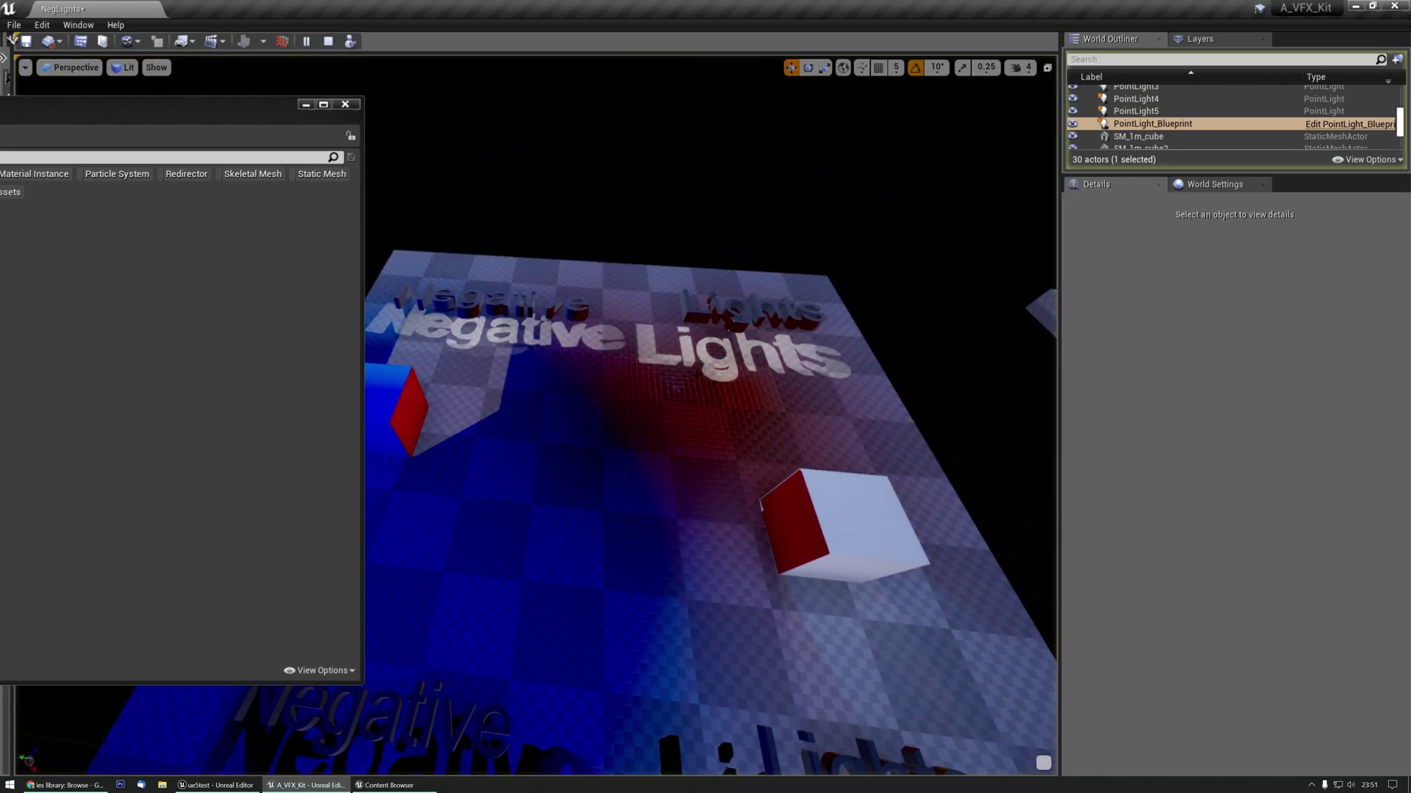